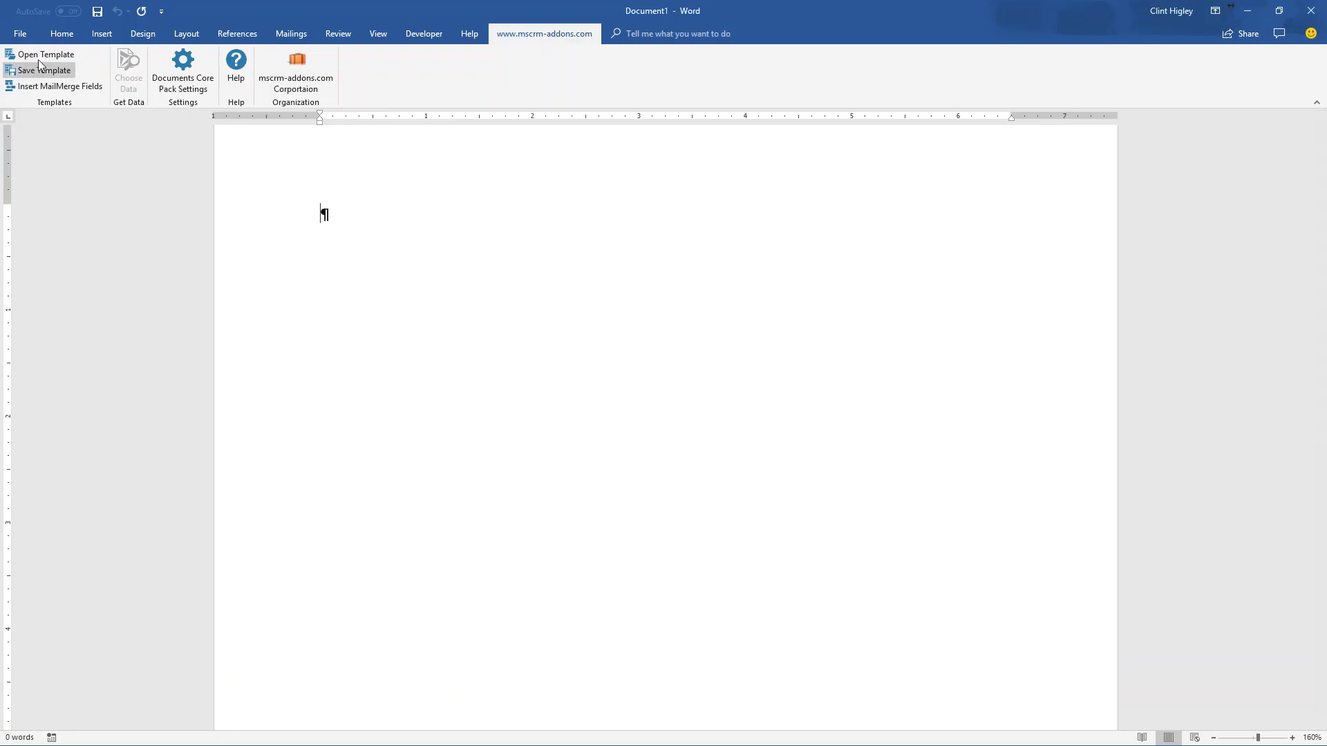
- Open Demo Quote.docx from the list of saved Quote templates
left_click(42, 53)
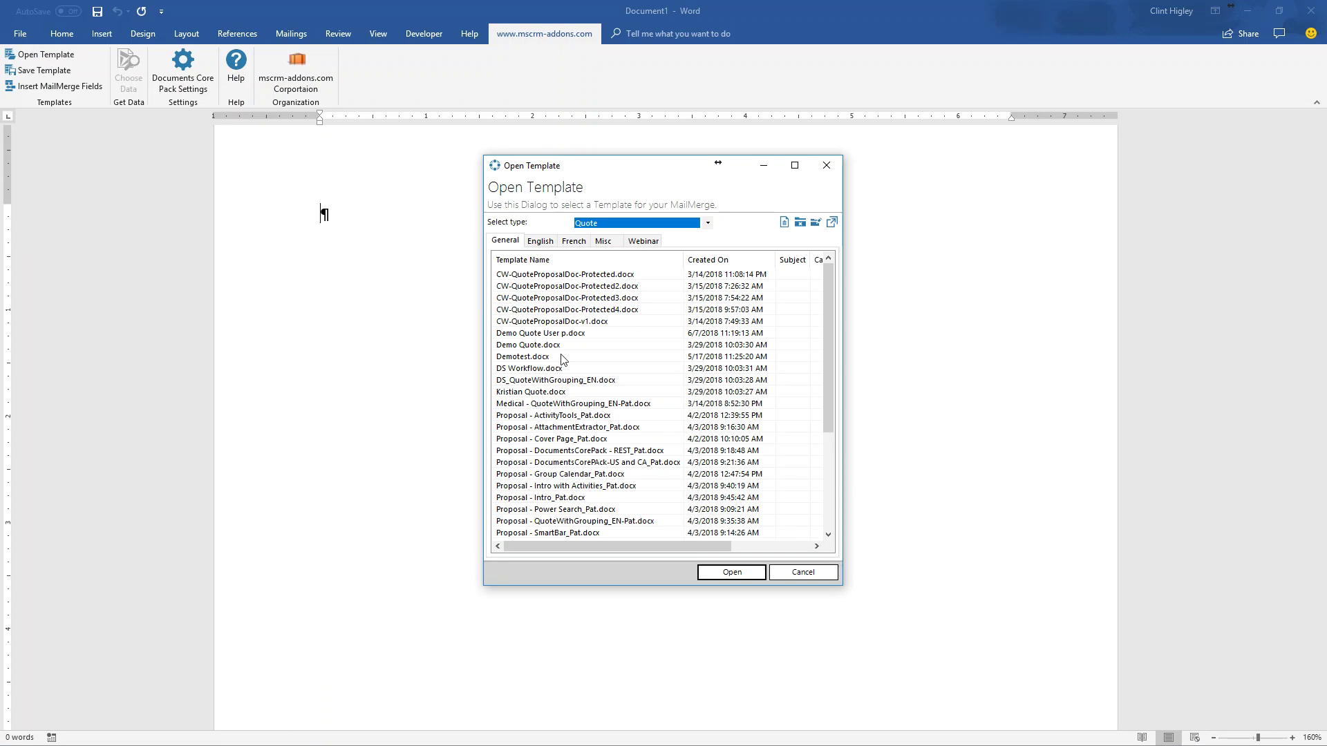
left_click(553, 346)
double_click(553, 345)
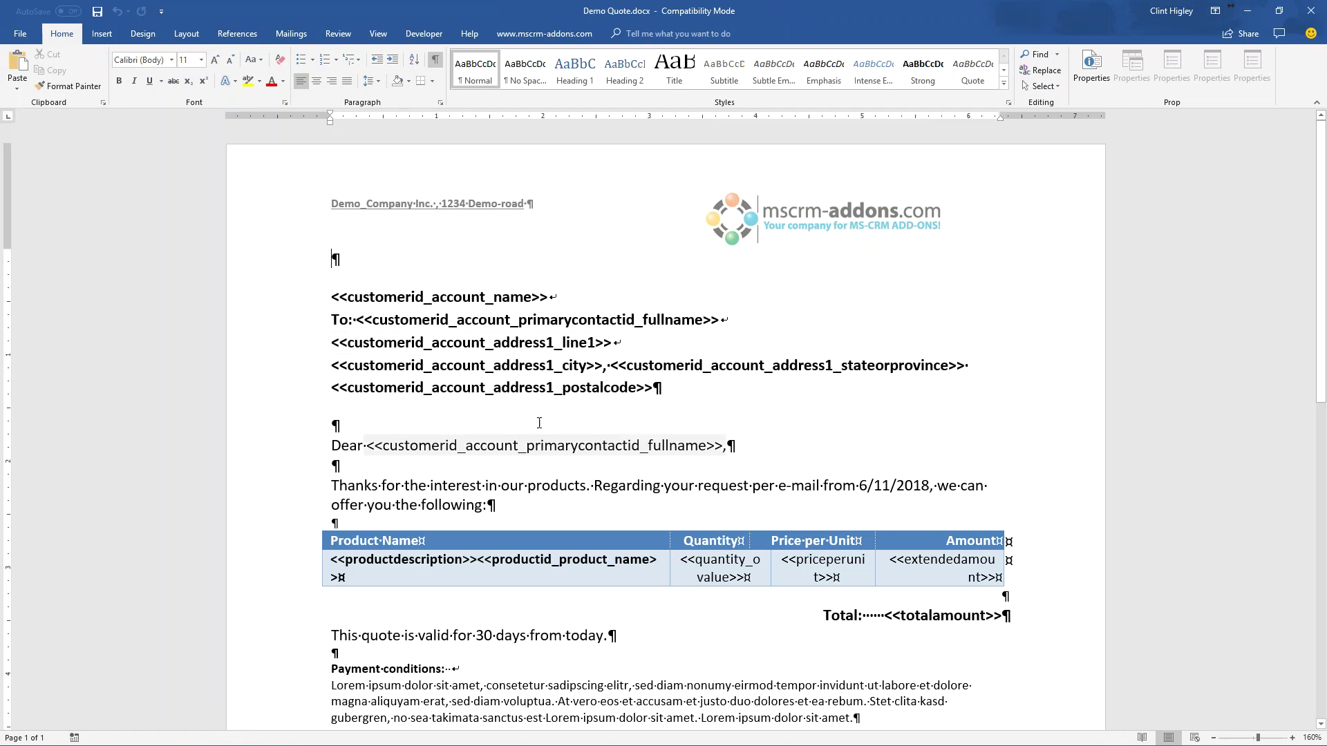
- Scroll down and highlight the line 'This quote is valid for 30 days from today.'
scroll(672, 455, "down", 3)
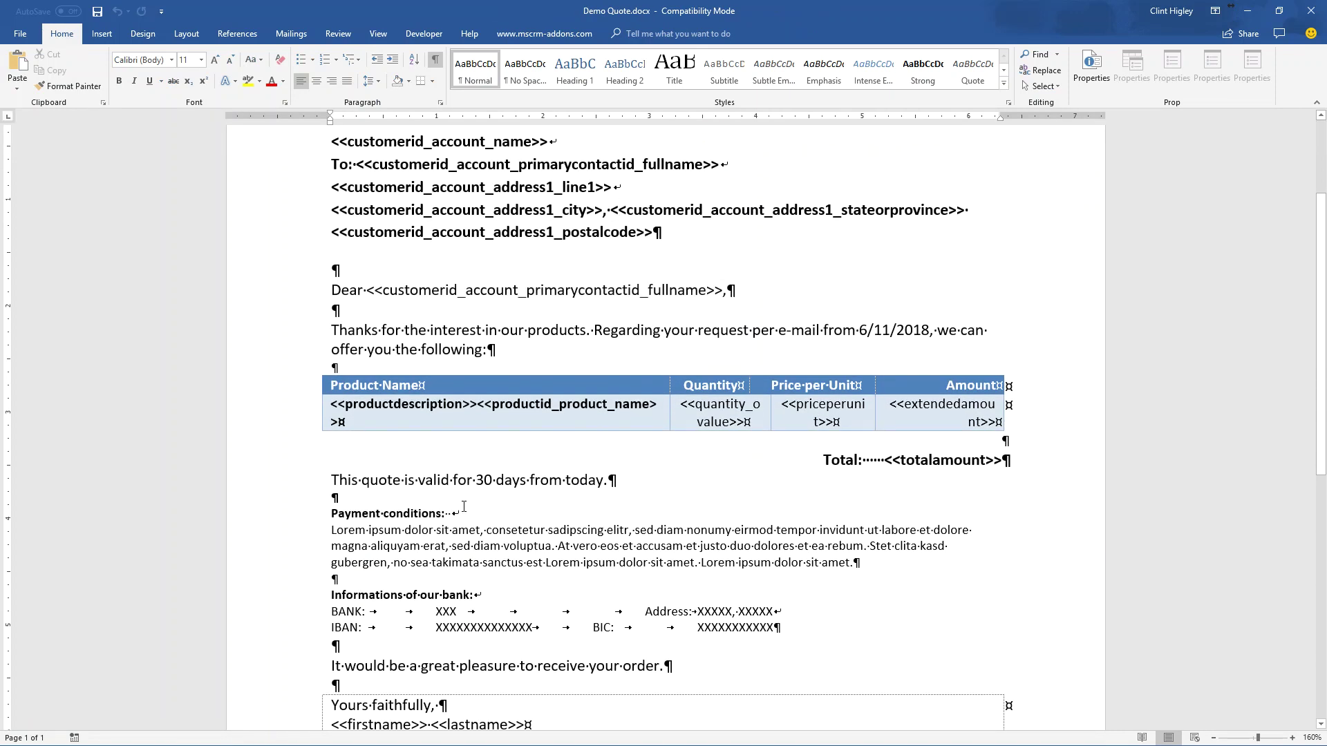
scroll(464, 506, "down", 1)
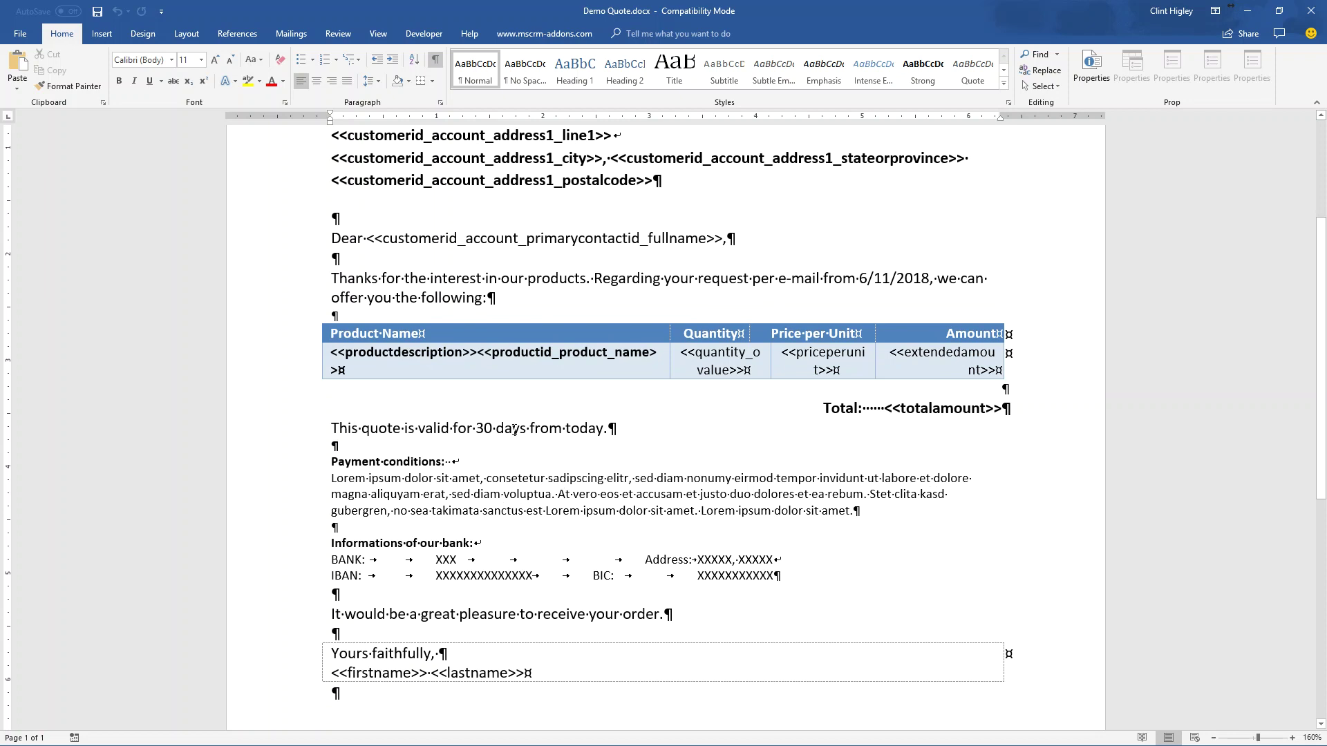
left_click_drag(340, 428, 609, 432)
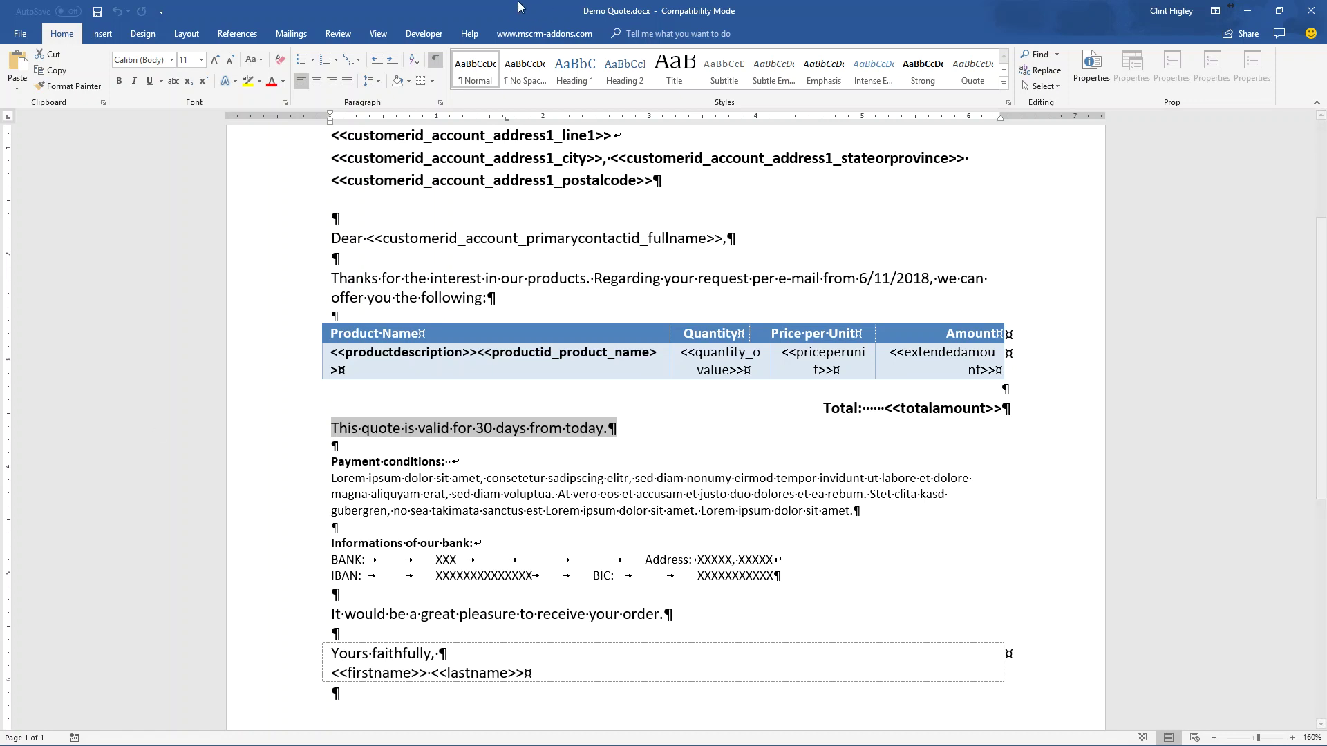
left_click(548, 37)
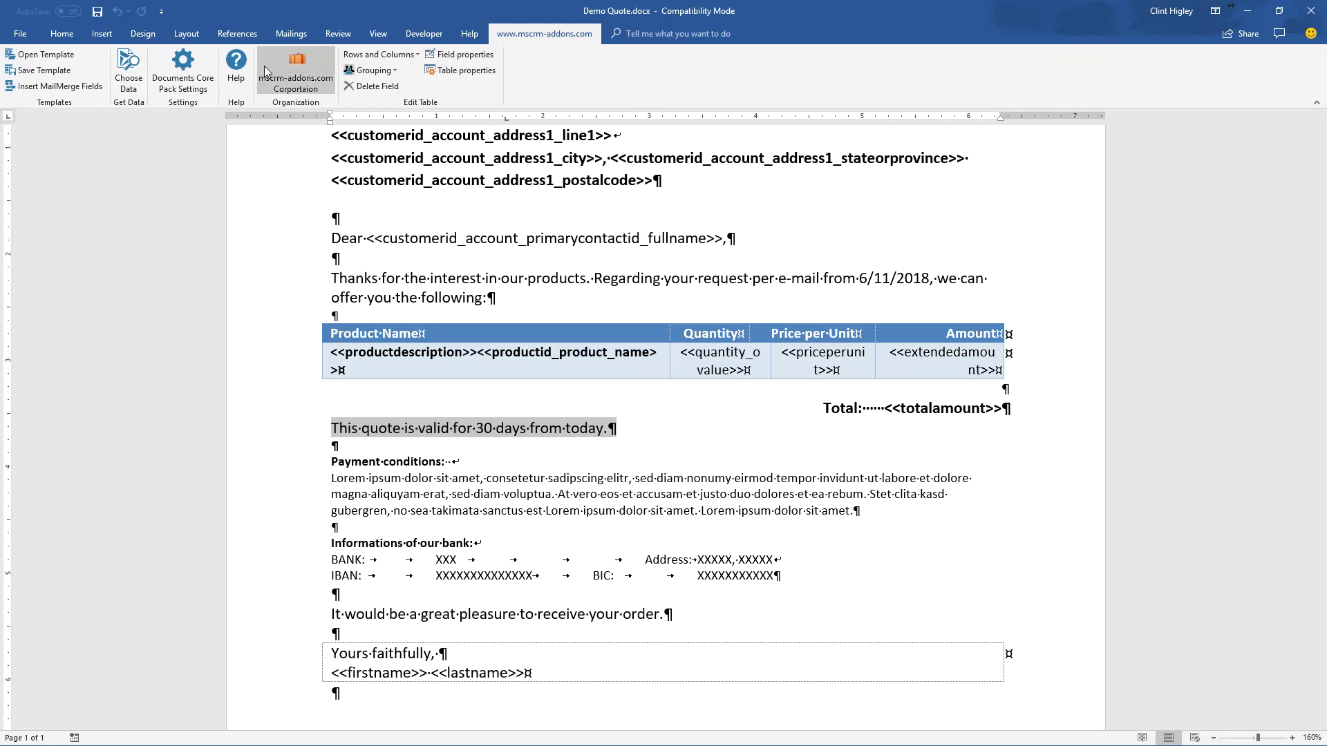
left_click(50, 92)
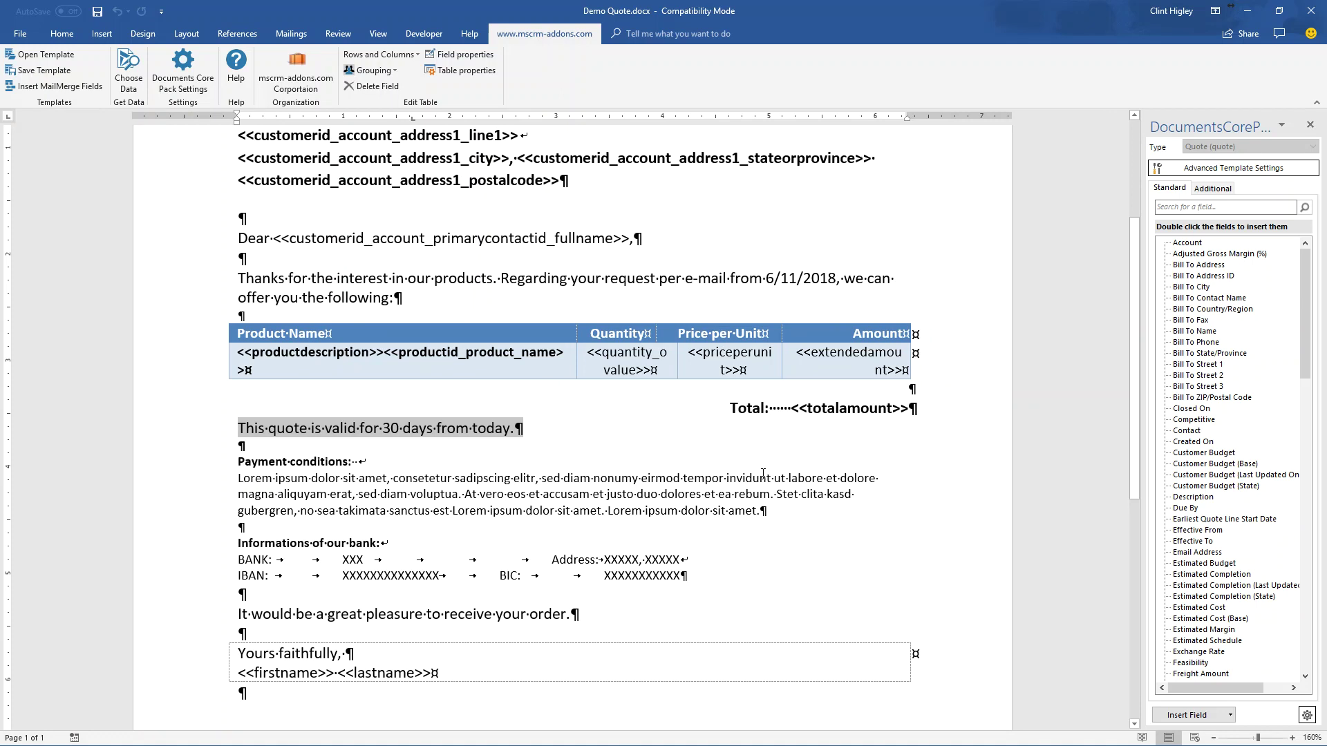
left_click(1232, 170)
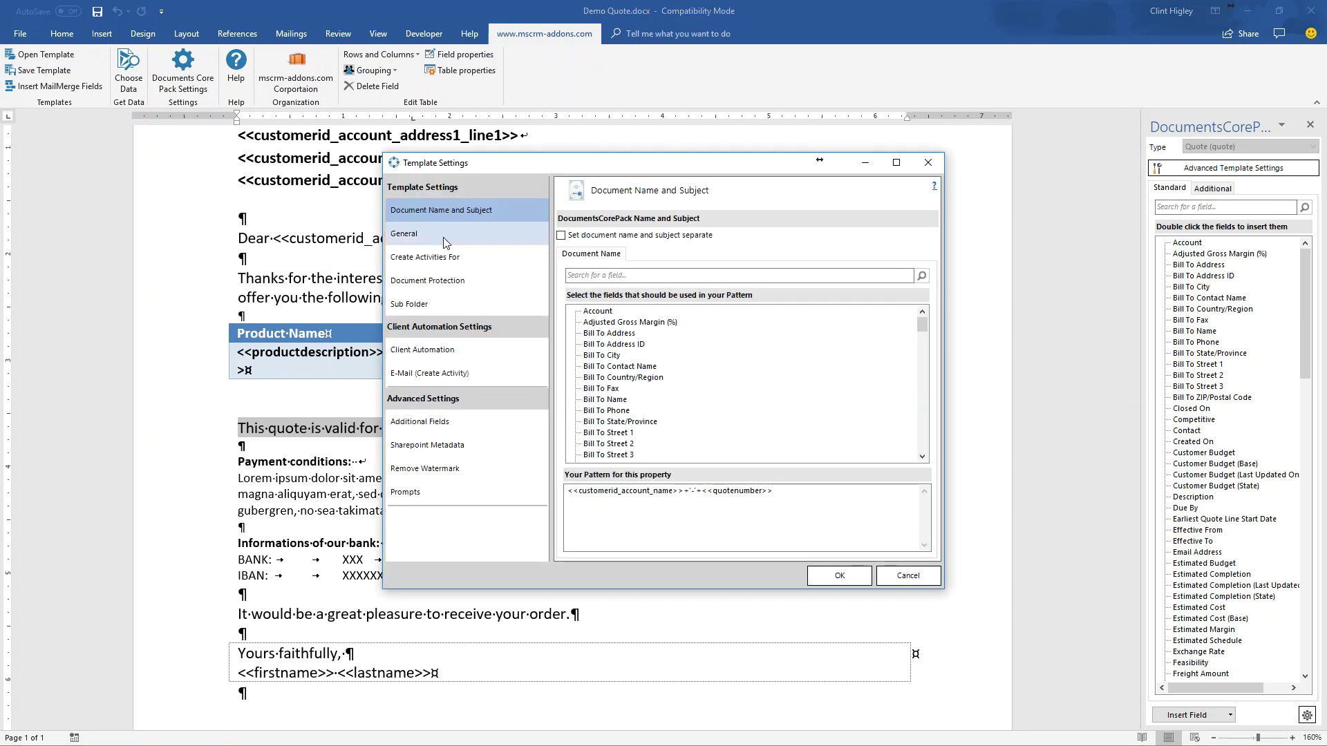
- Switch Template Settings to the Prompts page, whose Prompt XML list is empty
left_click(434, 492)
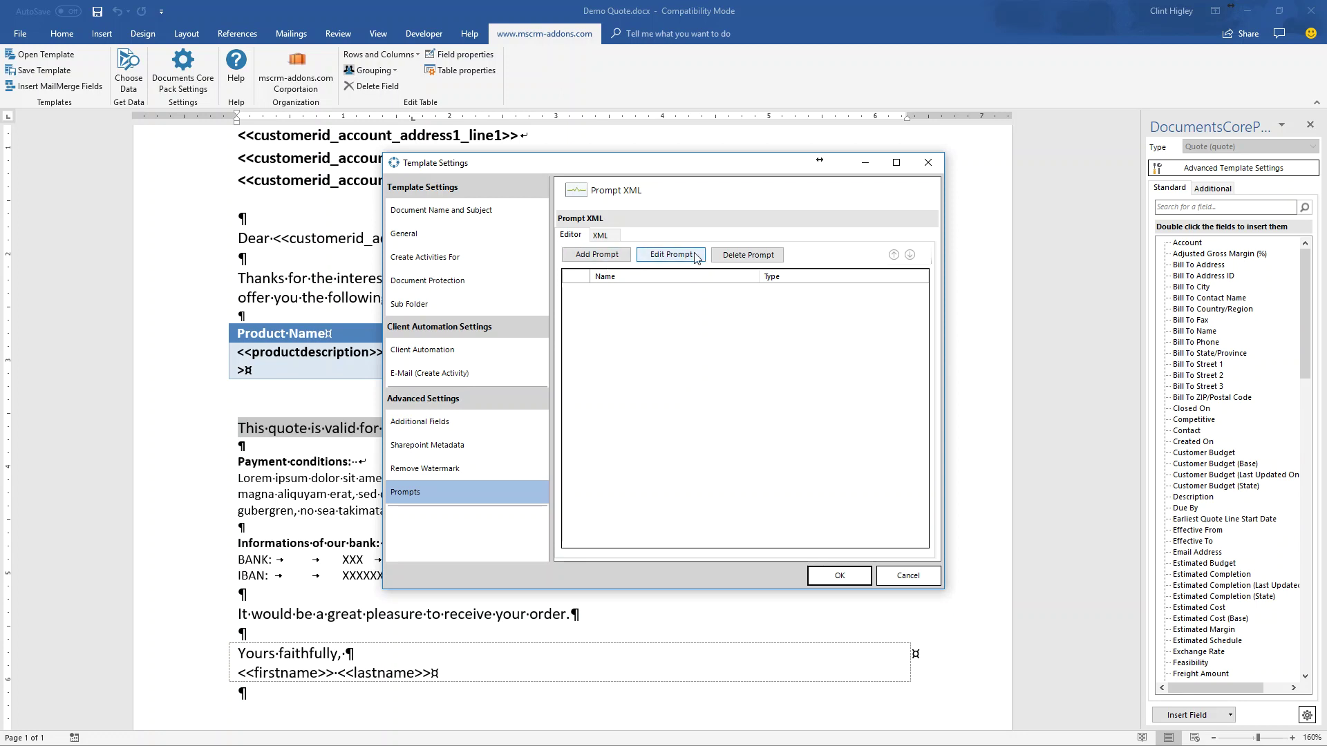
- Create an optional Text prompt named personalnote with line breaks allowed
left_click(595, 261)
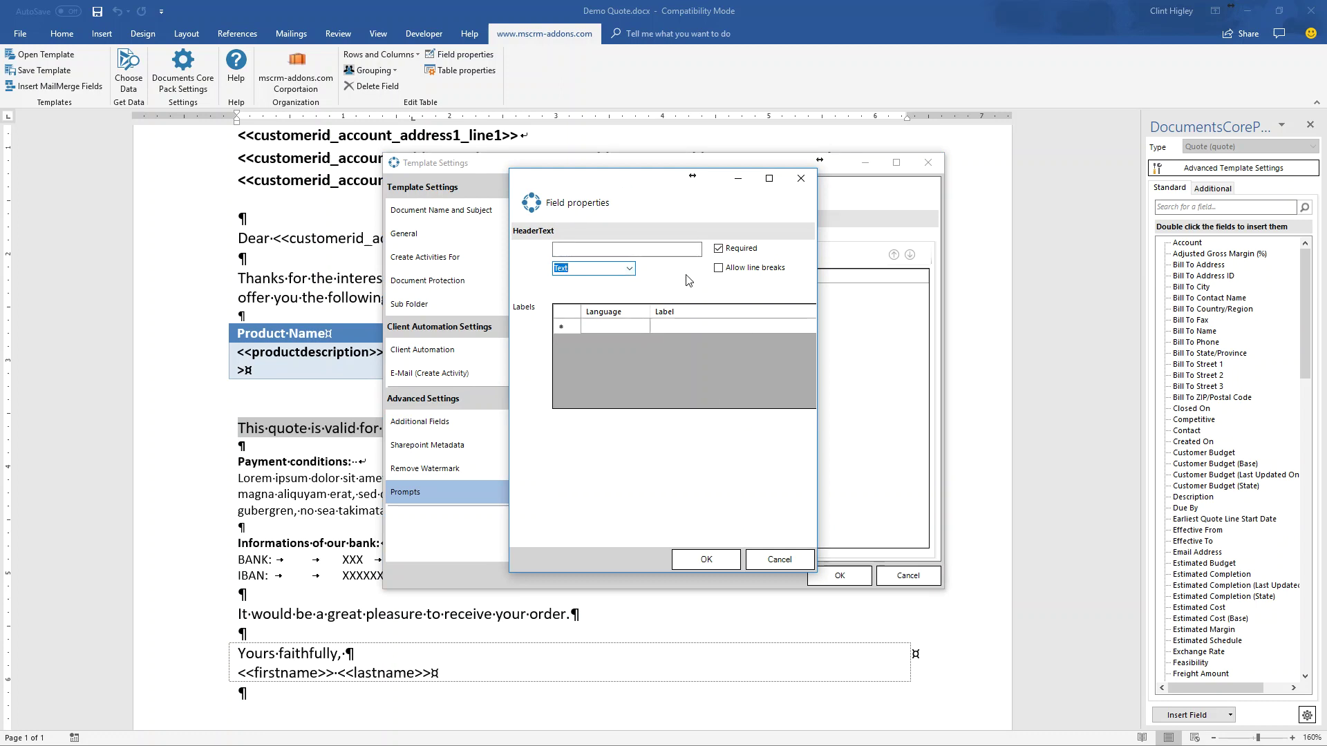
left_click(630, 269)
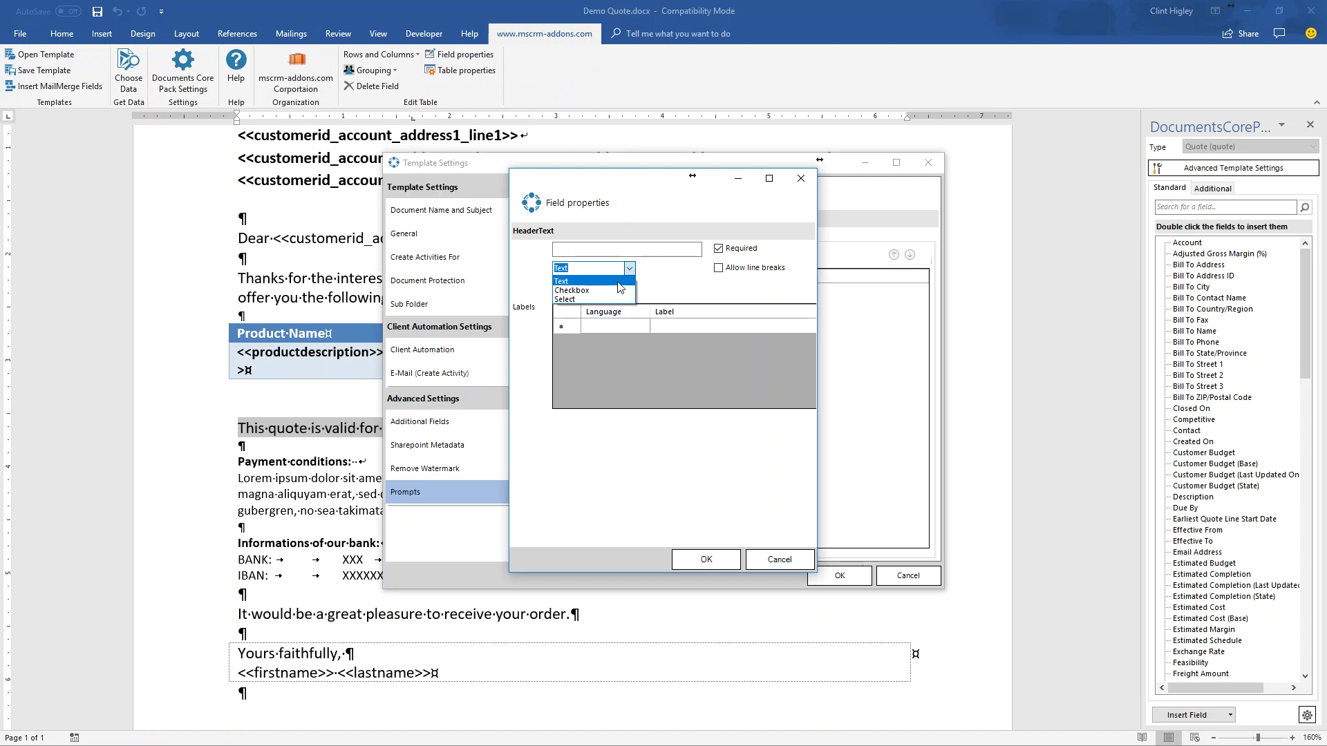
left_click(660, 270)
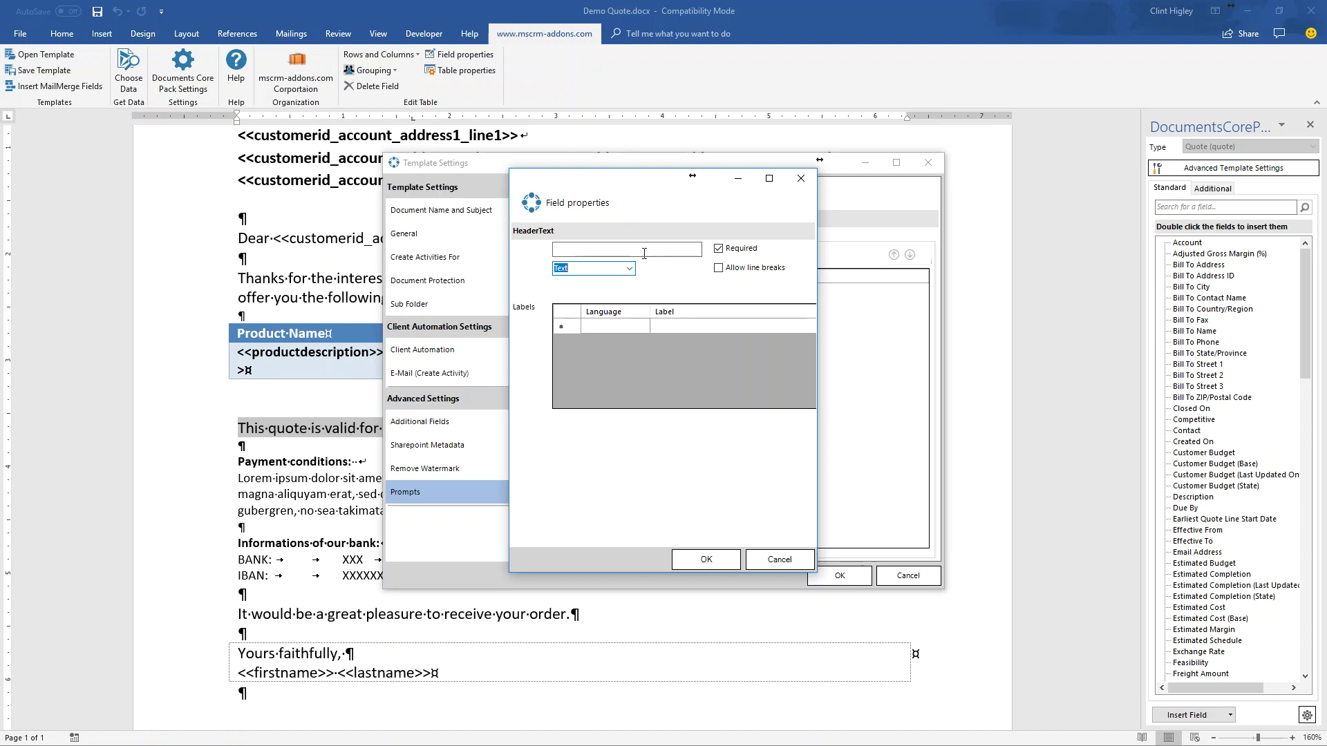
left_click(643, 251)
type("personalnote")
left_click(719, 249)
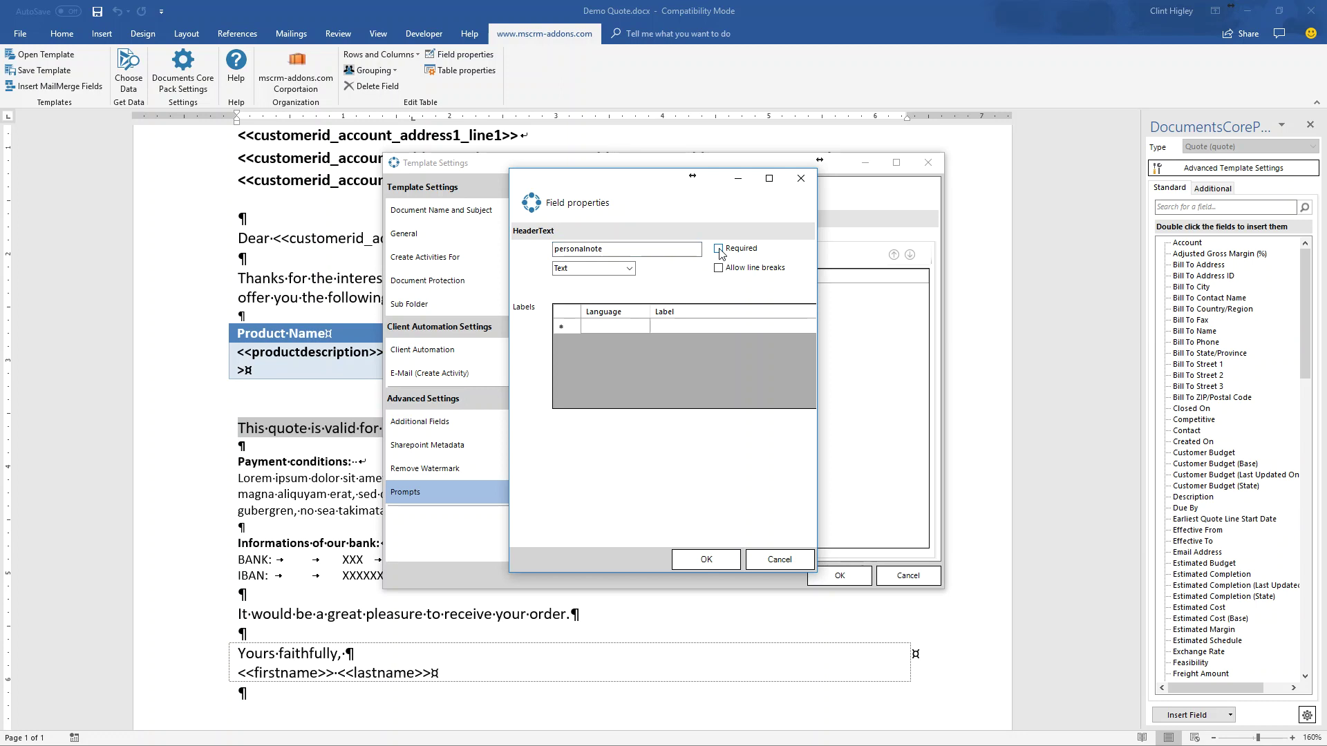
left_click(637, 251)
left_click(718, 270)
- Label the personalnote prompt 'Add a Personal Note' for language 1033 and save it
left_click(601, 326)
type("1033")
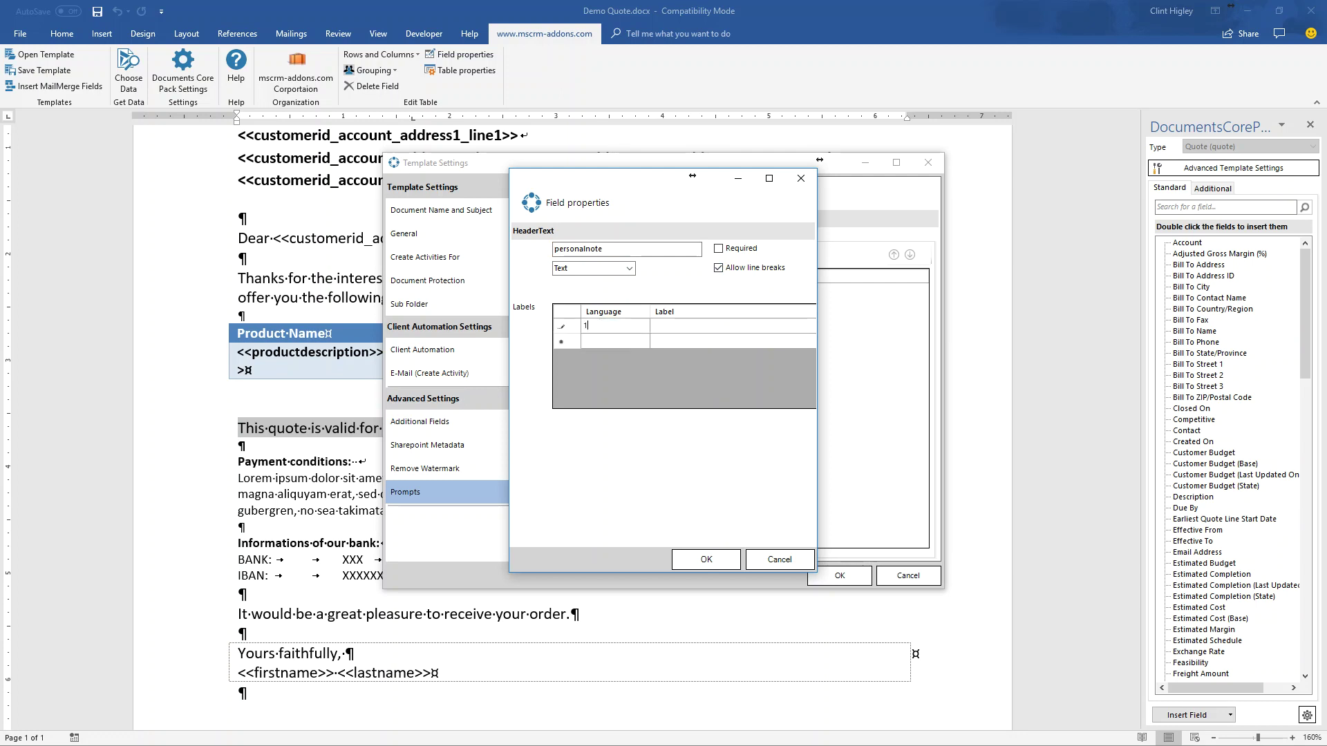
left_click(665, 330)
left_click(665, 330)
type("Add")
type("a Personal Note")
key("Return")
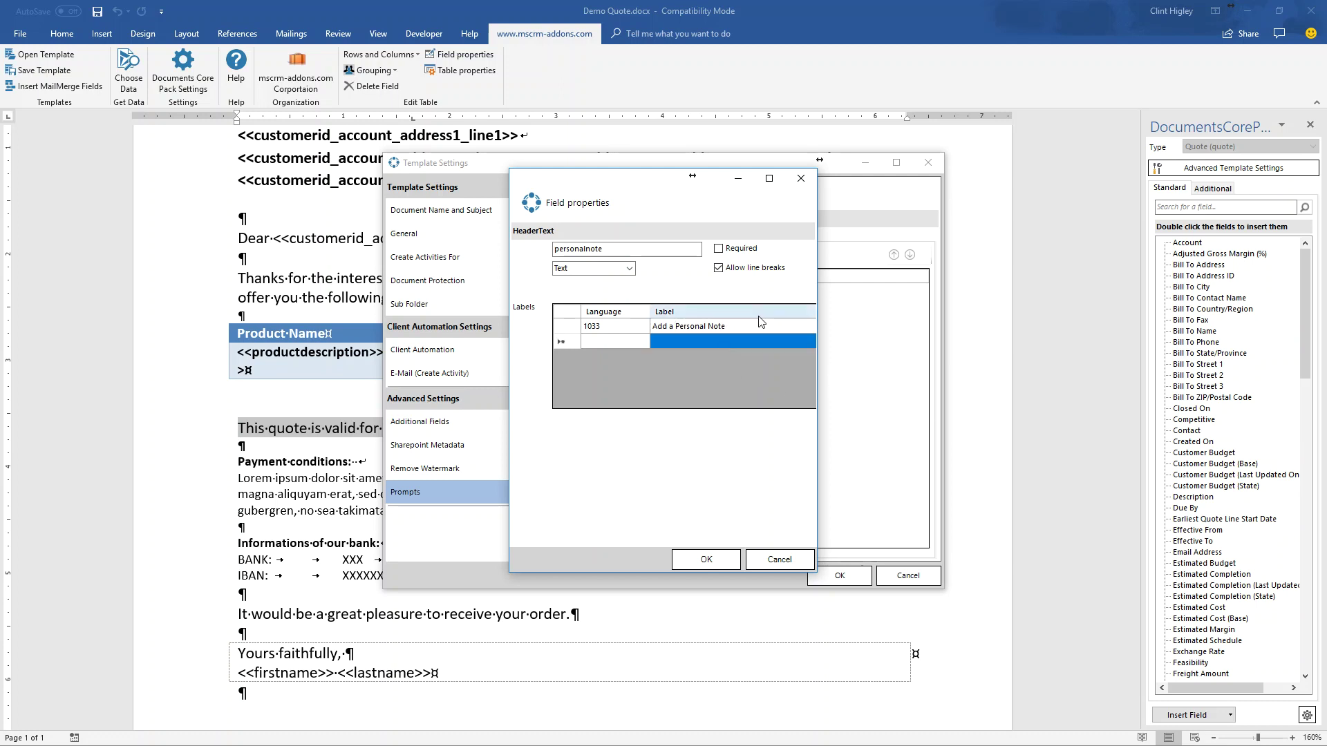
left_click(718, 559)
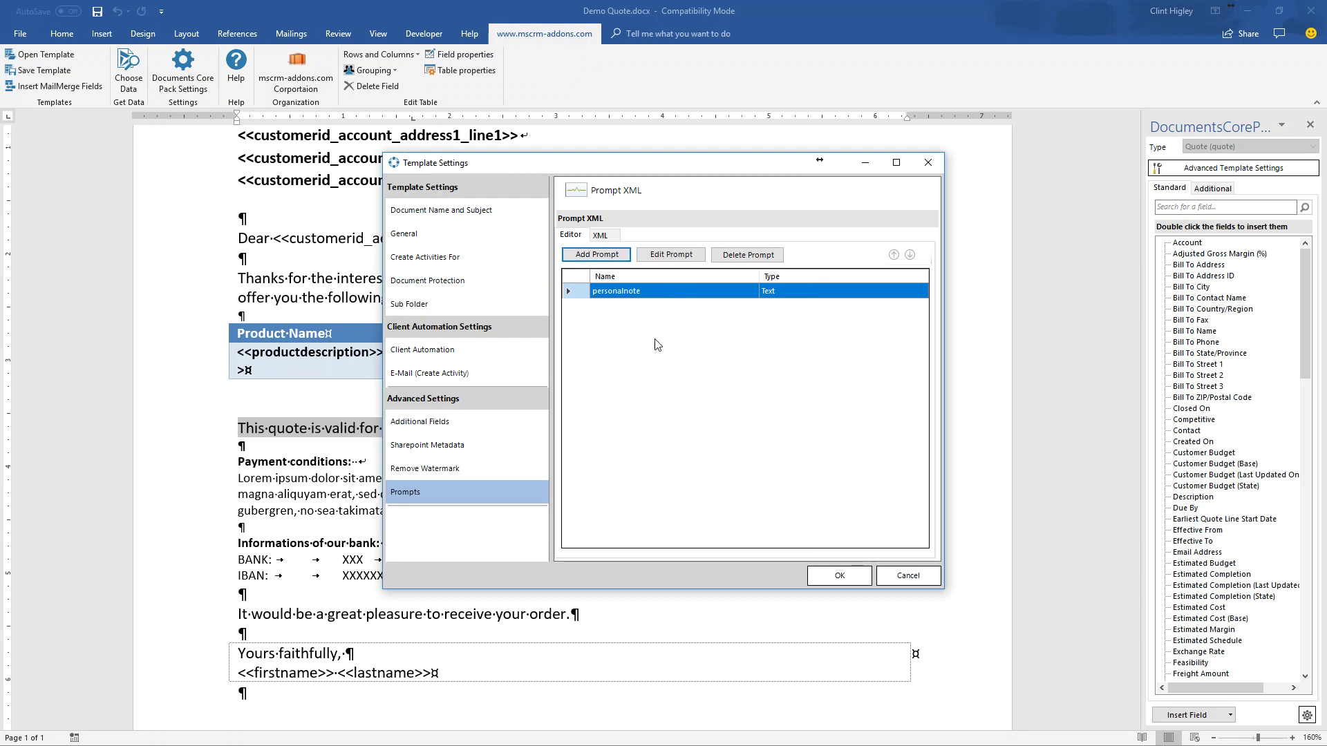
- Add a Checkbox prompt paymentconditions with the 1033 label 'Add Payment Condititons' and save it
left_click(598, 256)
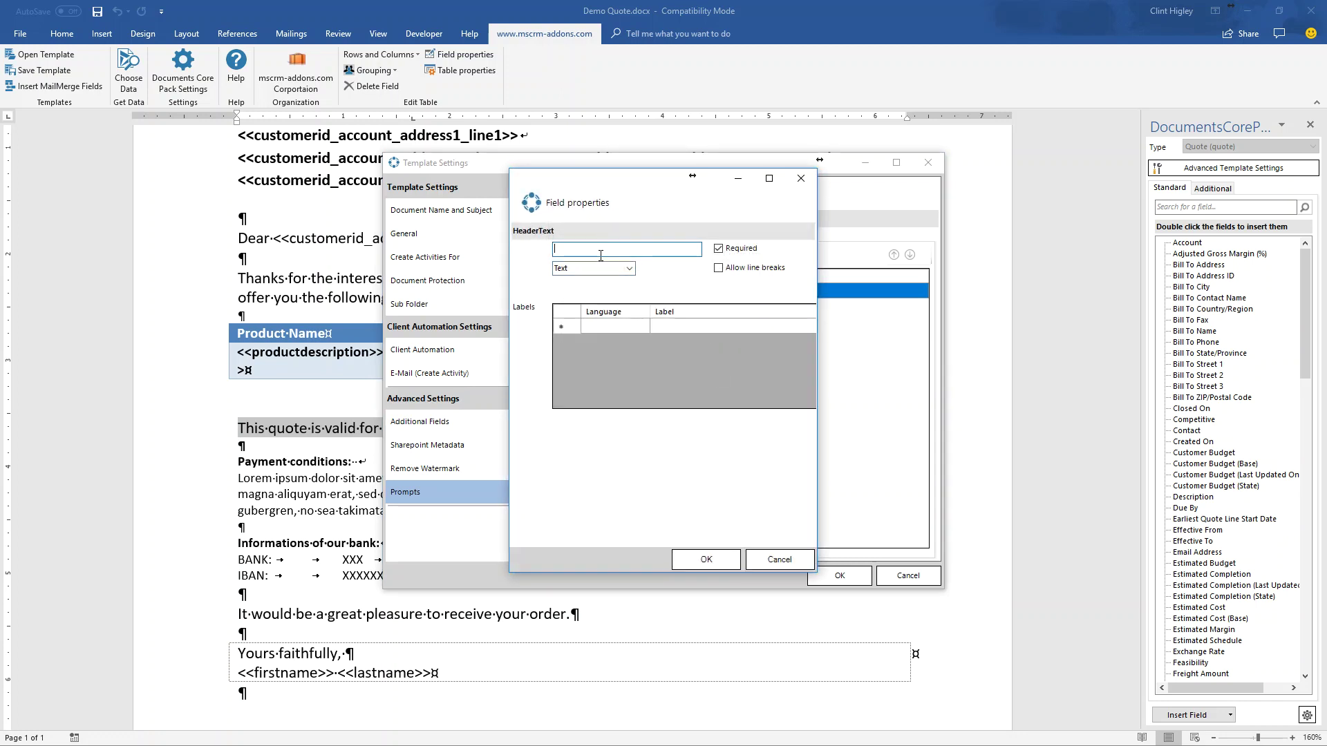
type("paymentconditions")
left_click(629, 268)
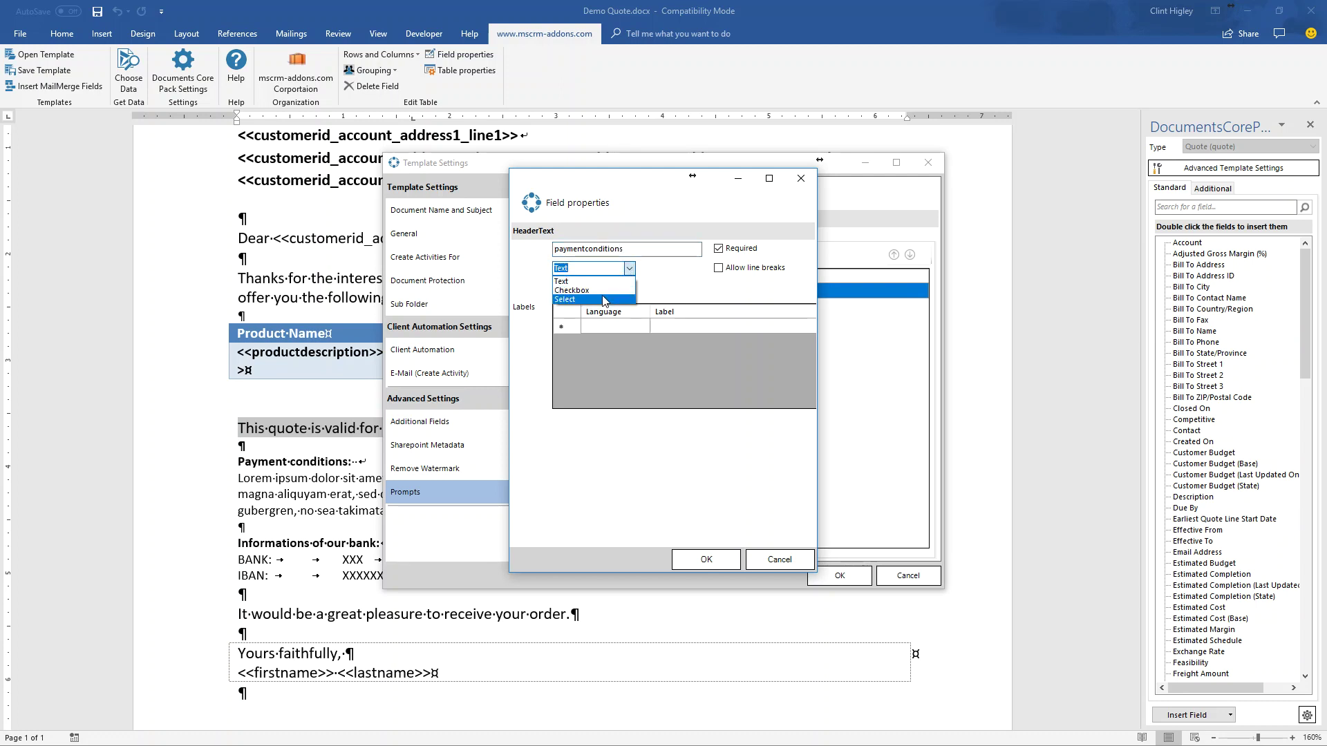
left_click(594, 290)
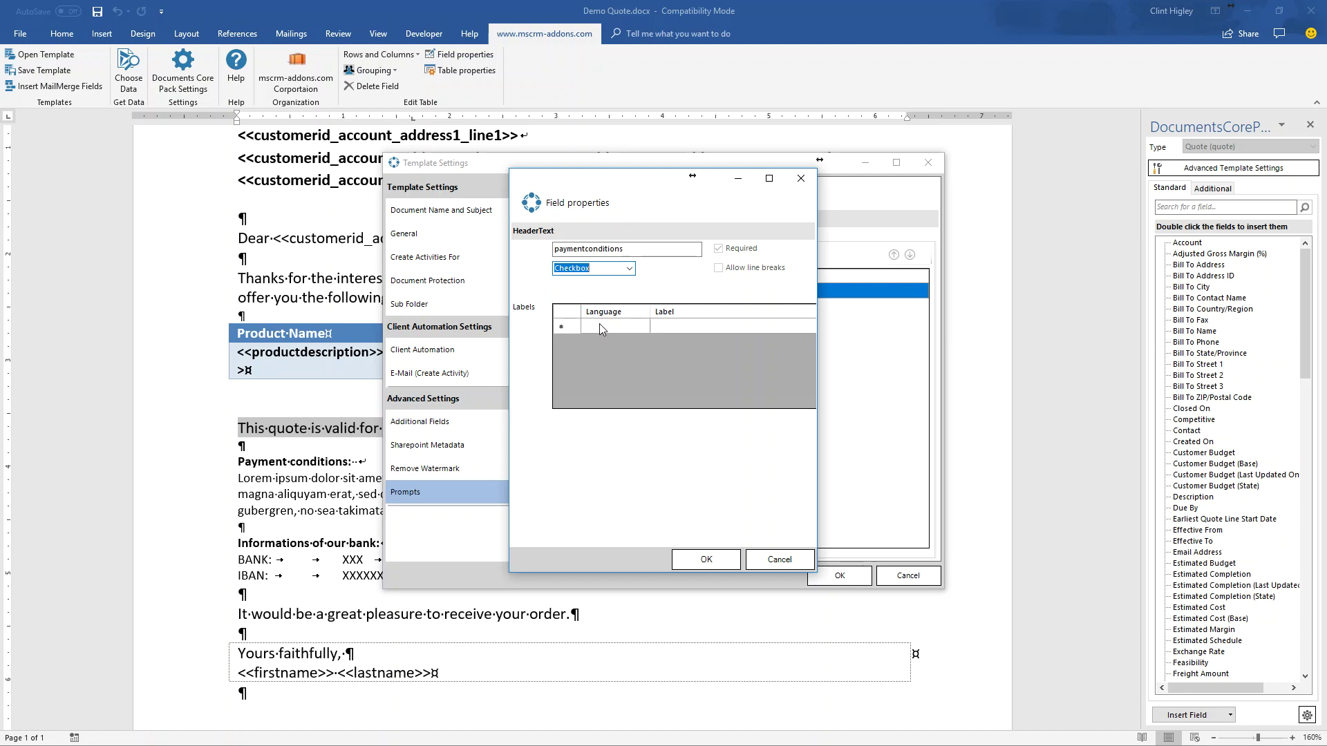
left_click(600, 323)
type("1033")
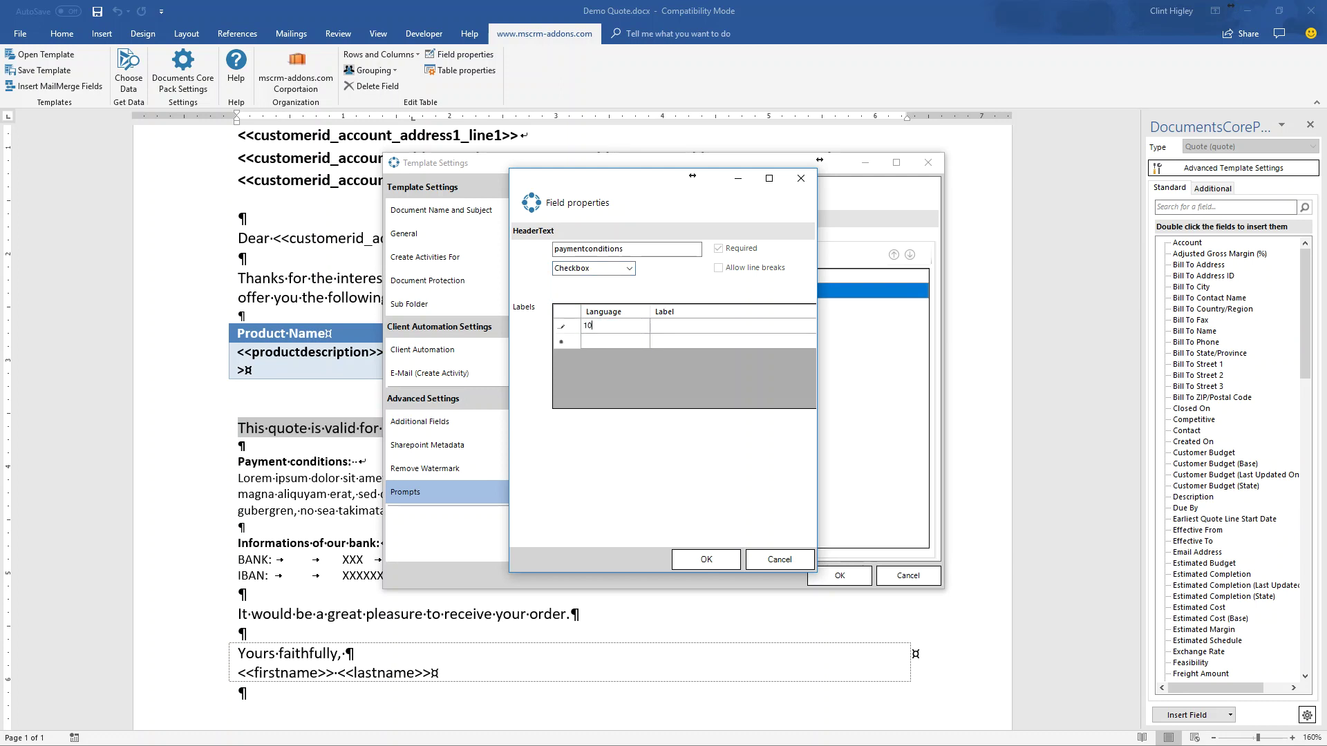
left_click(664, 329)
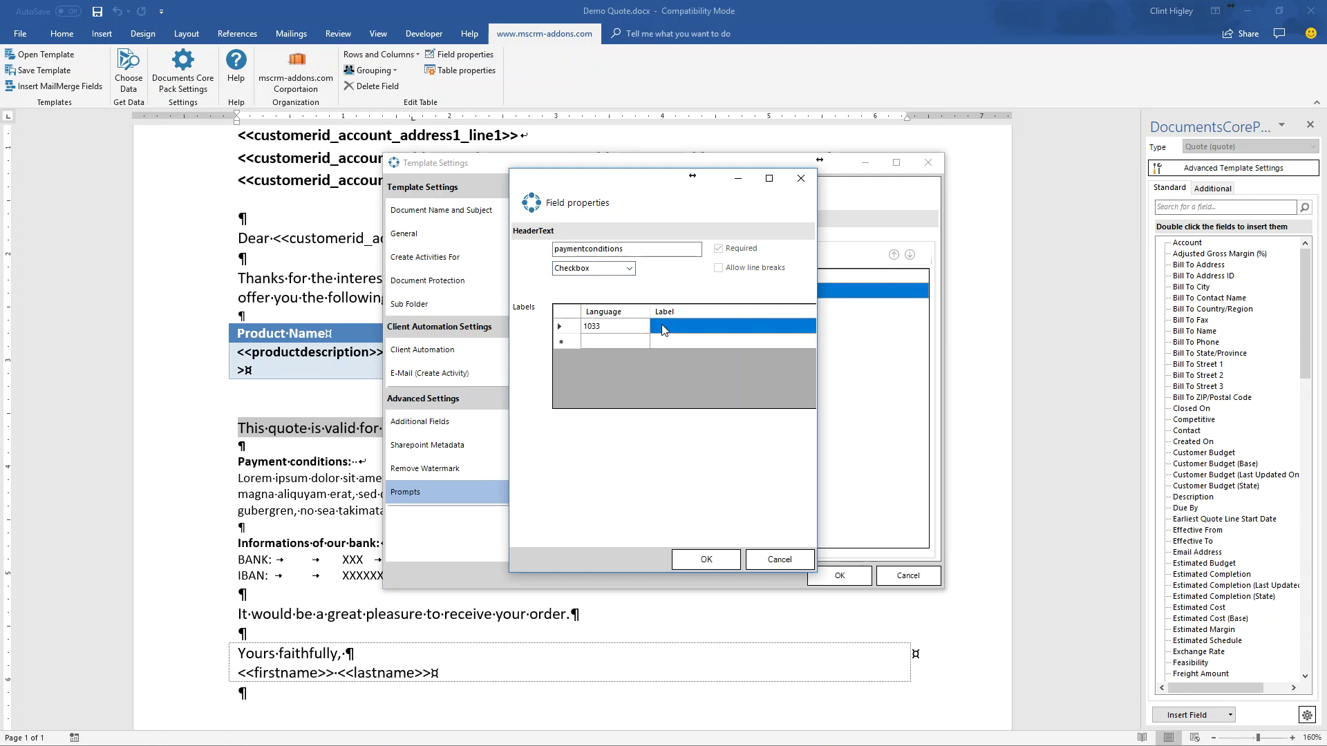
left_click(674, 330)
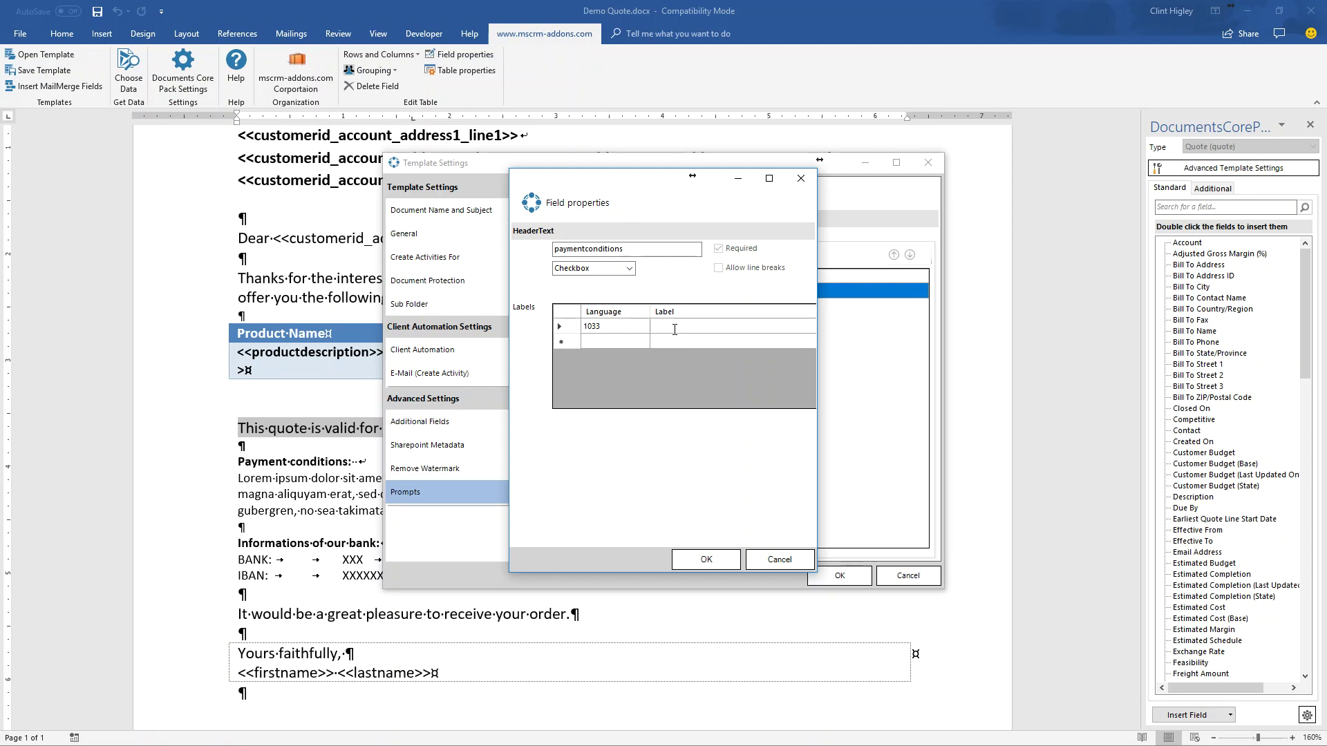
type("Add ")
type("Payment")
type(" Con")
type("d")
type("ititons")
key("Return")
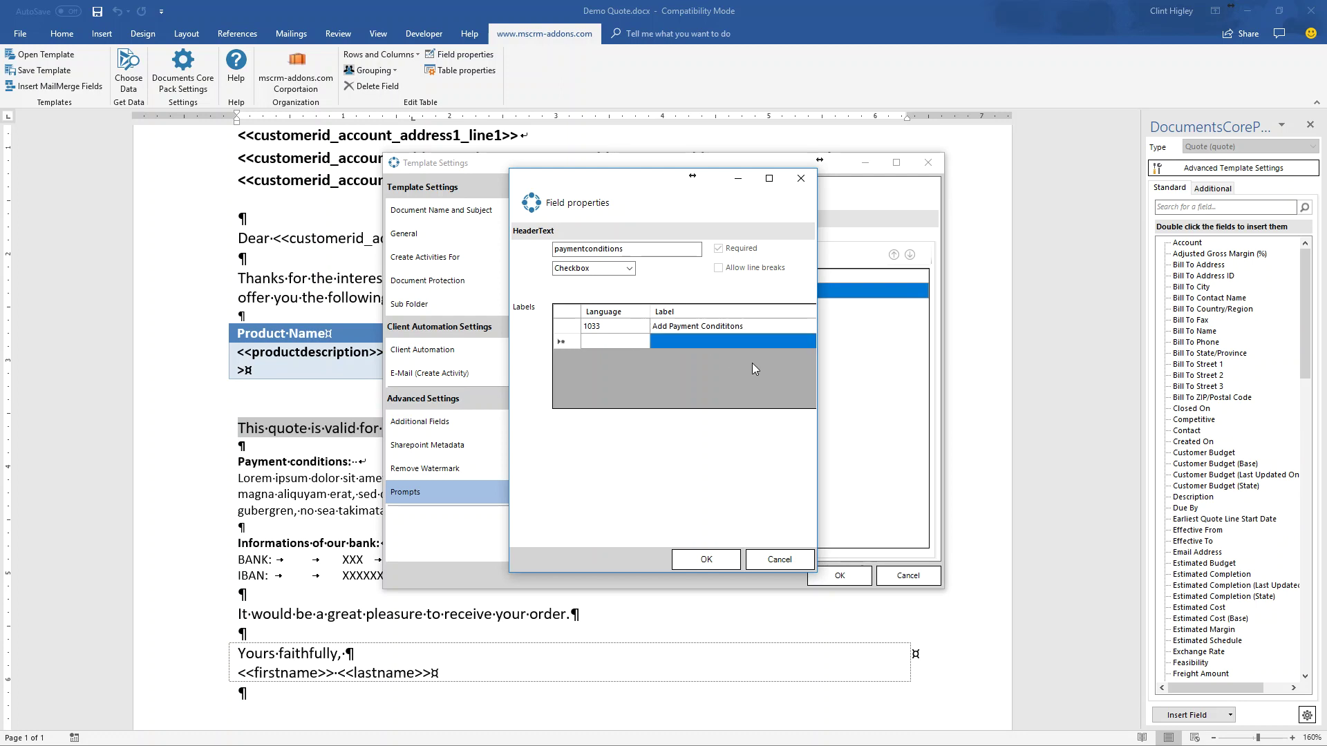
left_click(706, 560)
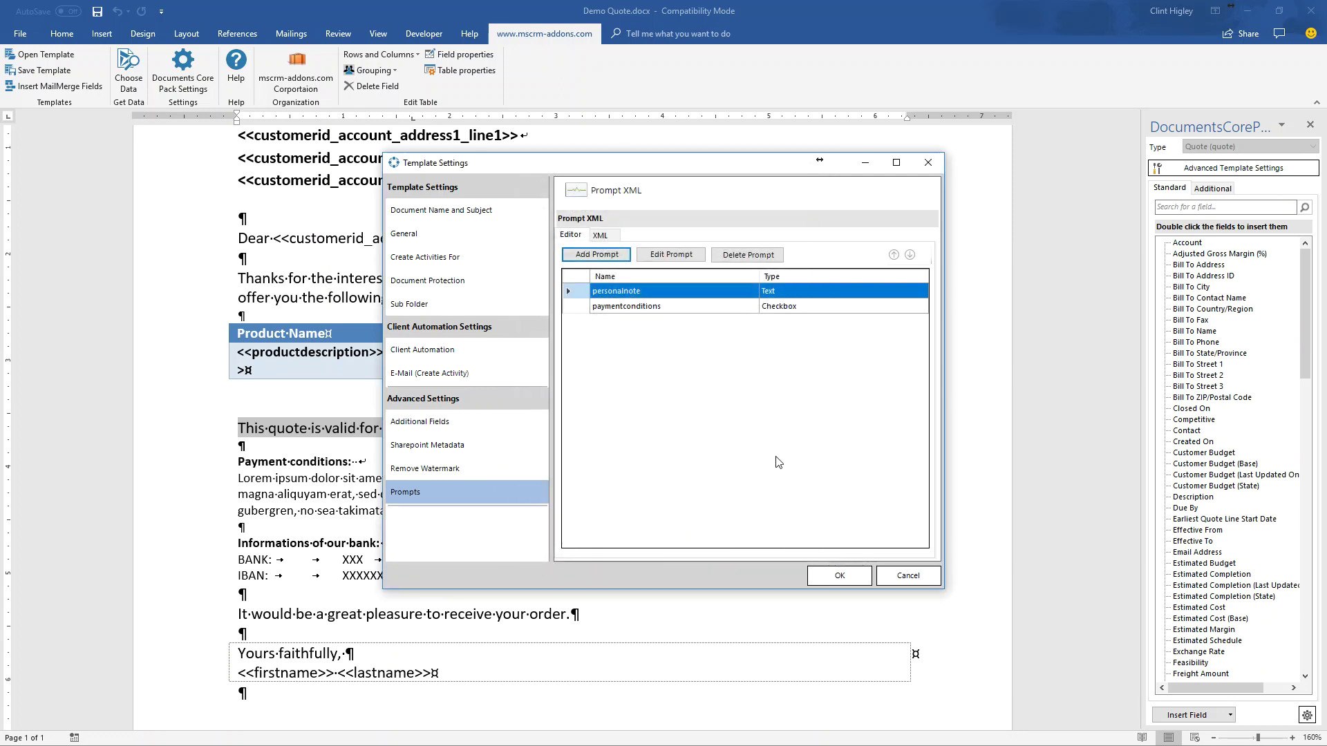
- Start a new Select prompt named quoteisvalidfor, fixing a stray space in the name
left_click(593, 256)
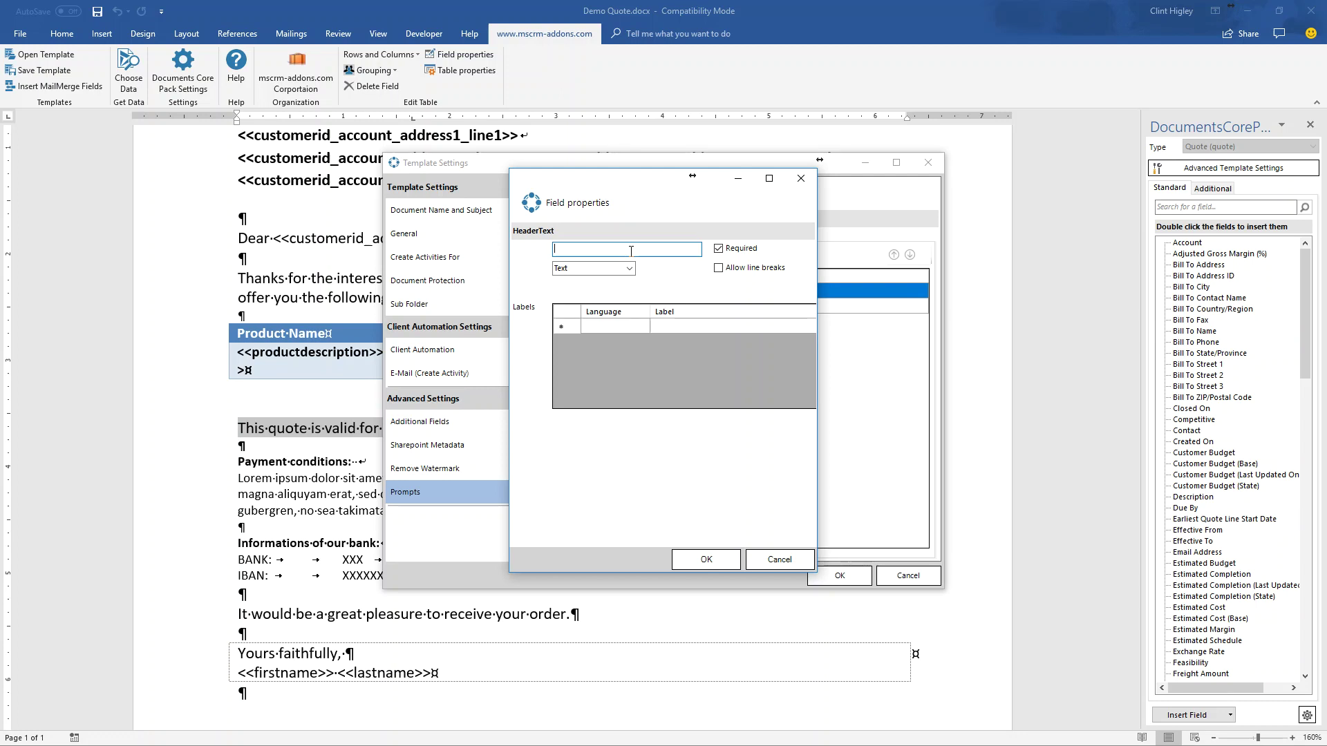
type("quote isvalidfor")
left_click(577, 249)
key("BackSpace")
left_click(628, 269)
left_click(602, 300)
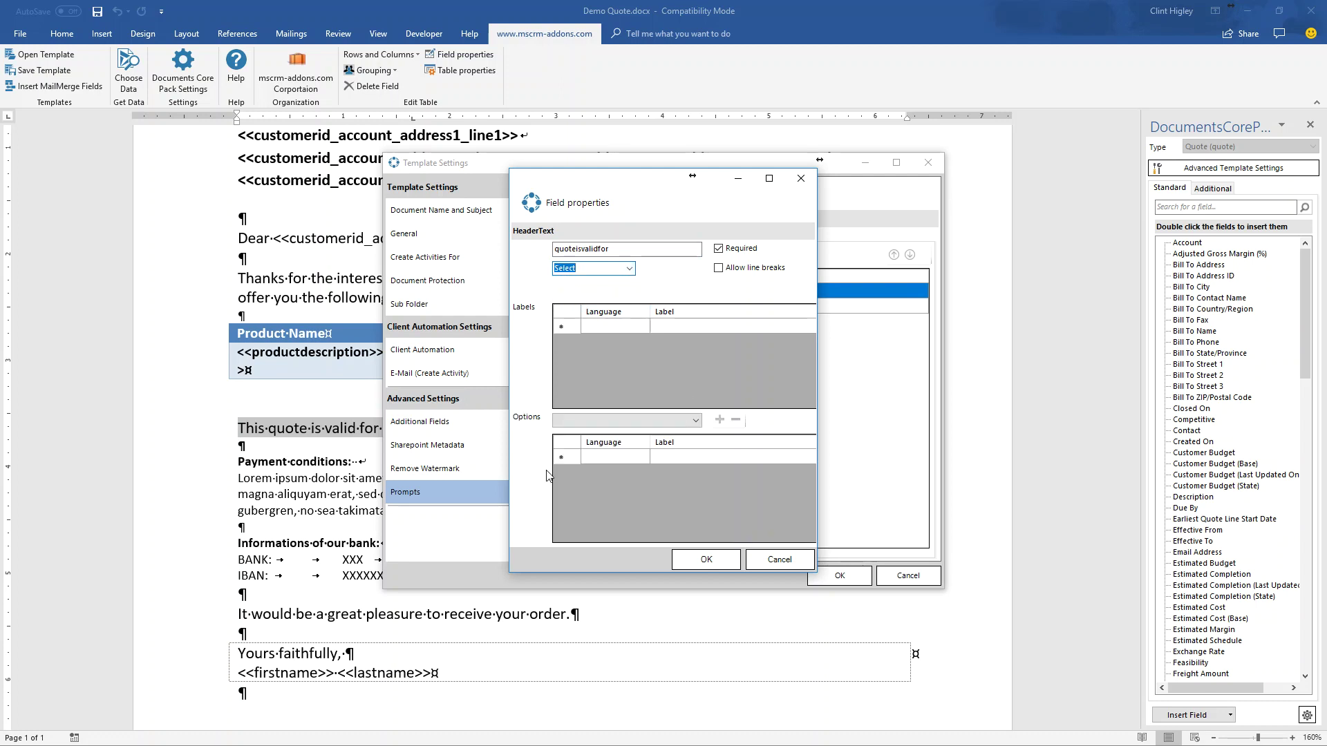
- Add a 1033 label row reading 'Quote is Vaild for' to the prompt
left_click(606, 325)
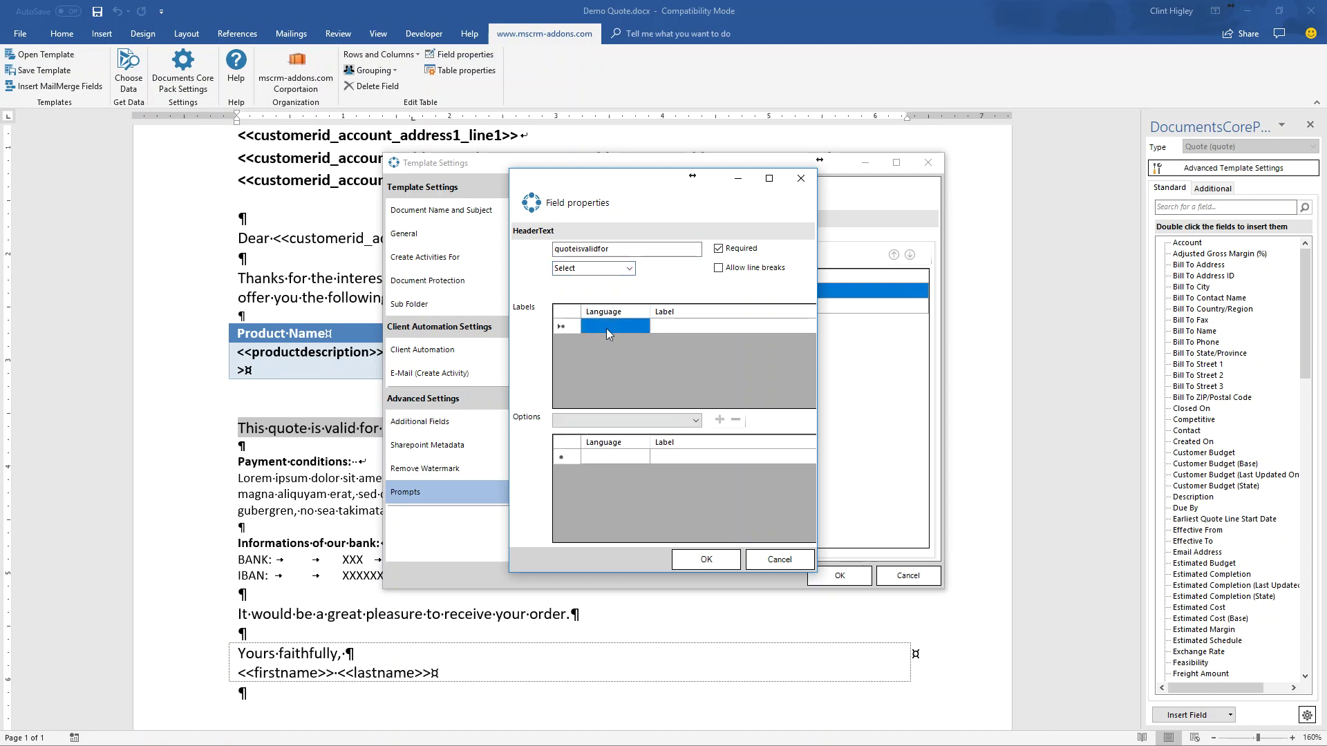
left_click(607, 325)
type("1033")
key("Tab")
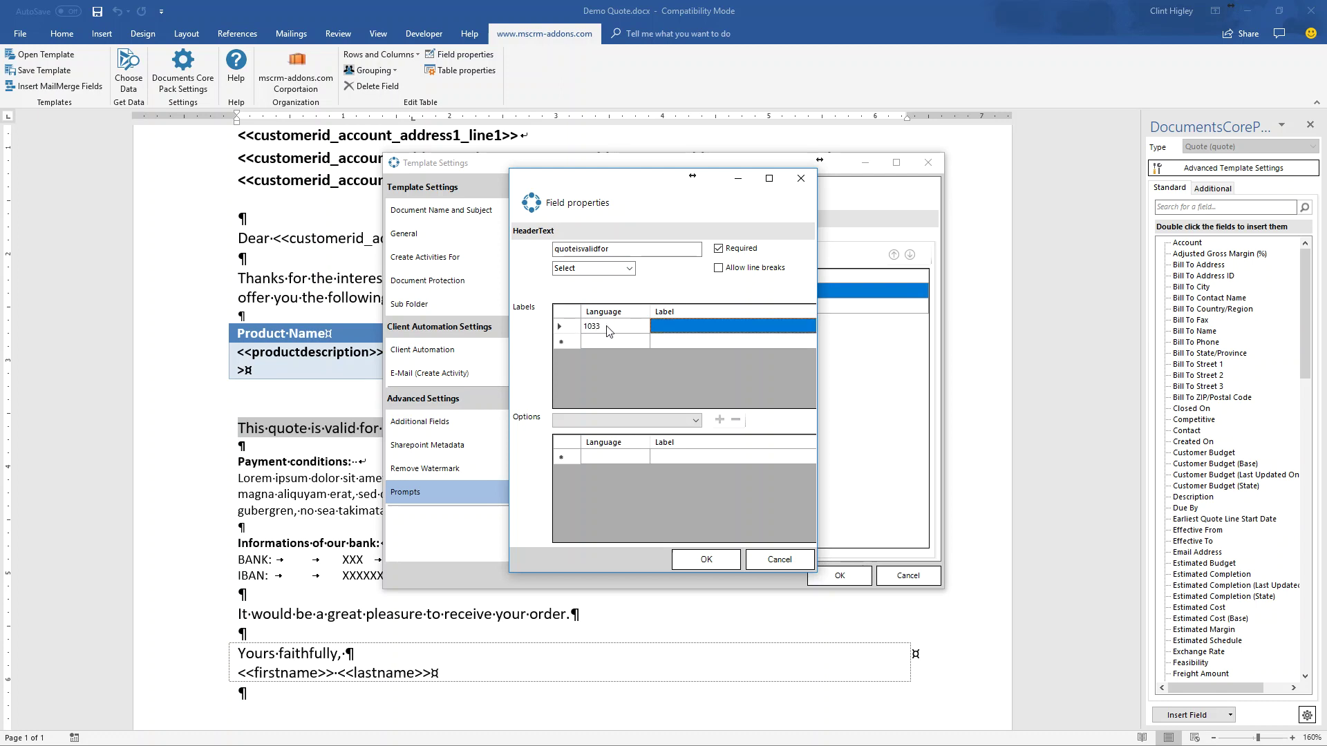
type("Qu")
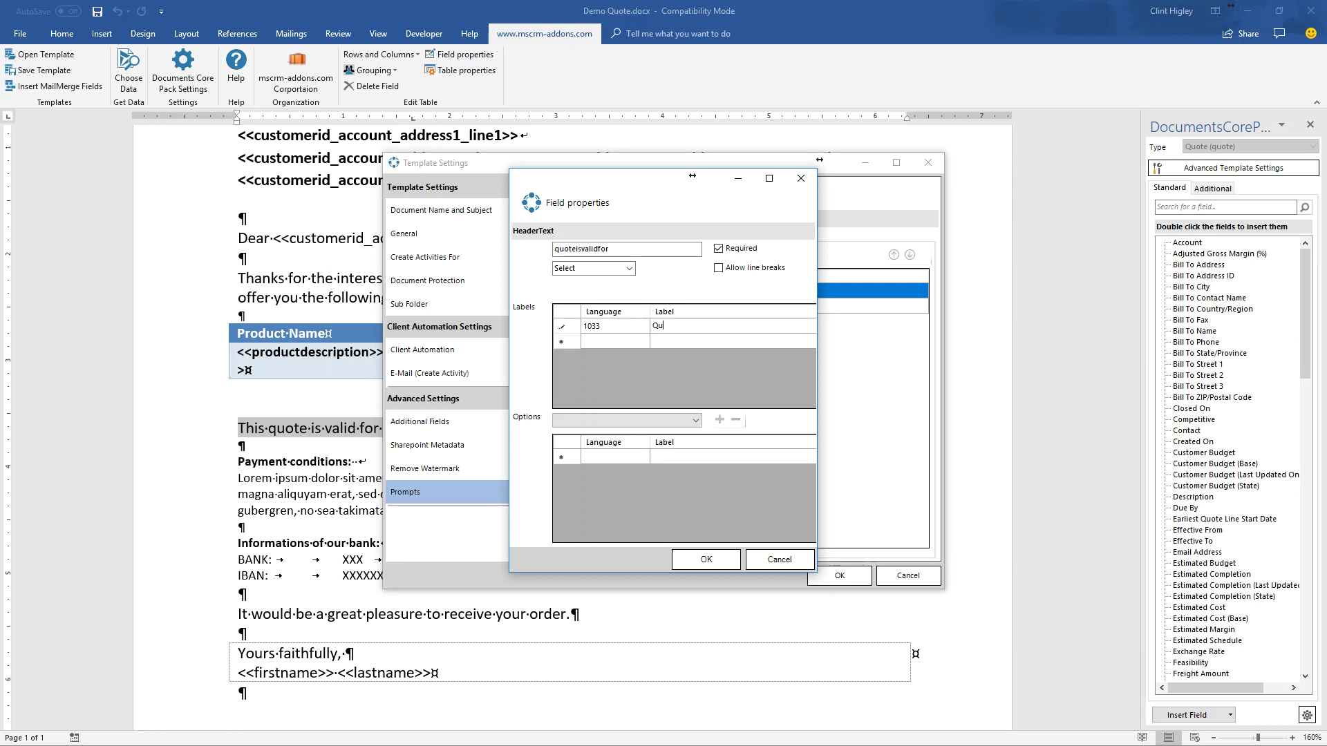
type("ote is Vaild for")
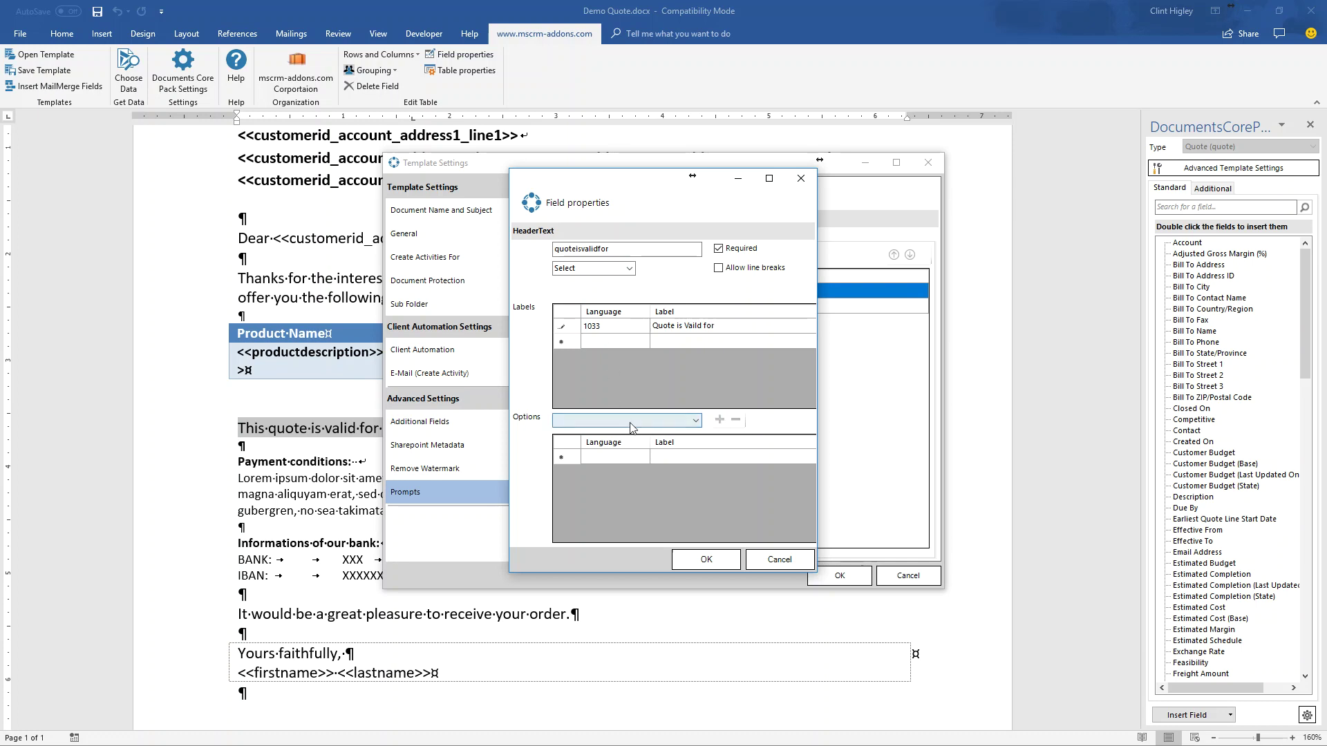
- Add option 1 to quoteisvalidfor with language 1033 and label '30 days'
left_click(720, 420)
left_click(622, 456)
left_click(621, 456)
type("1033")
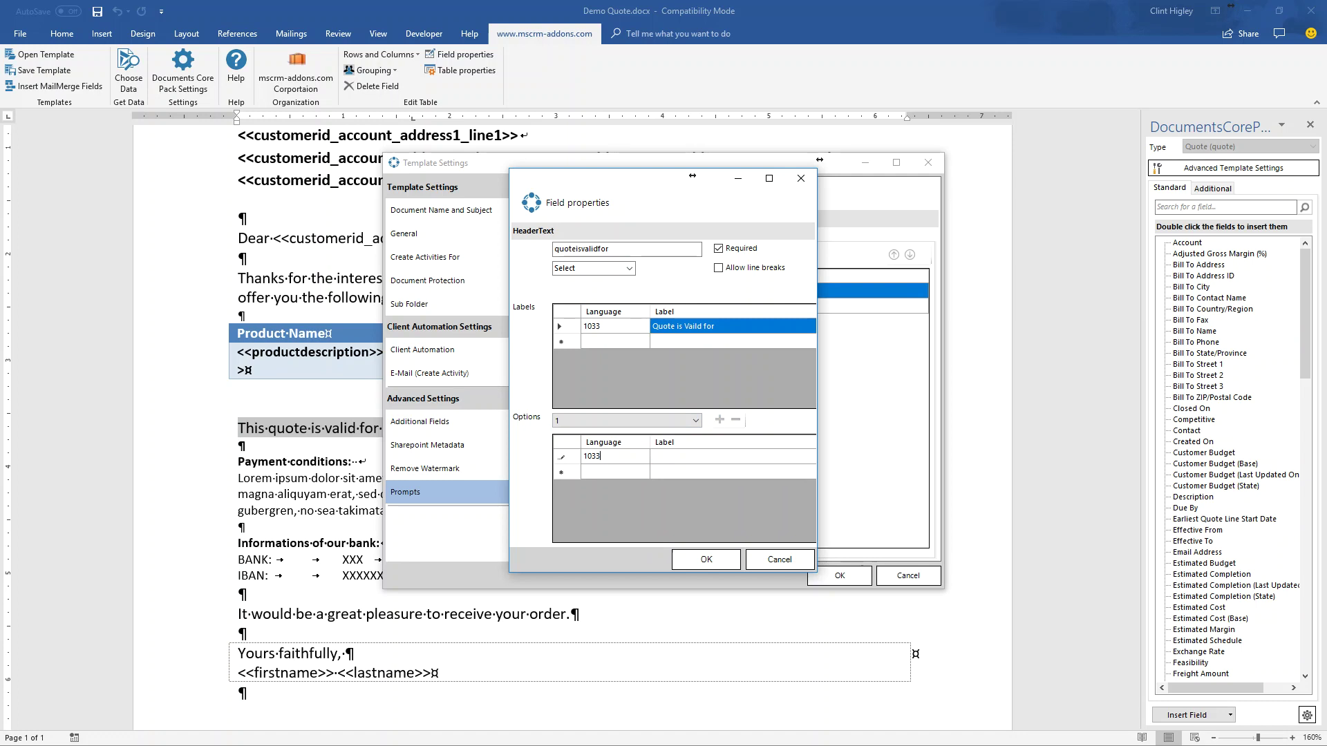
key("Tab")
type("30 days")
key("Return")
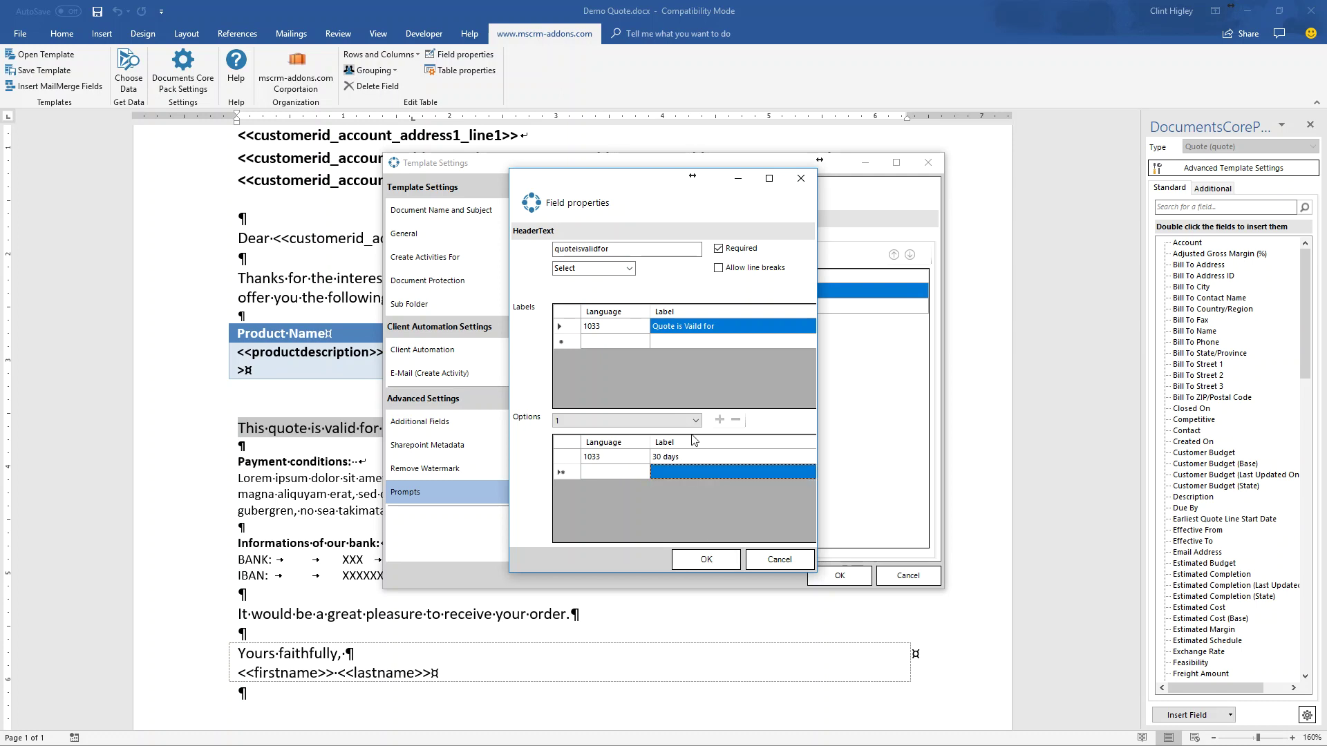
- Add option 2 '60 Days' for 1033, then save the prompt and confirm Template Settings
left_click(718, 421)
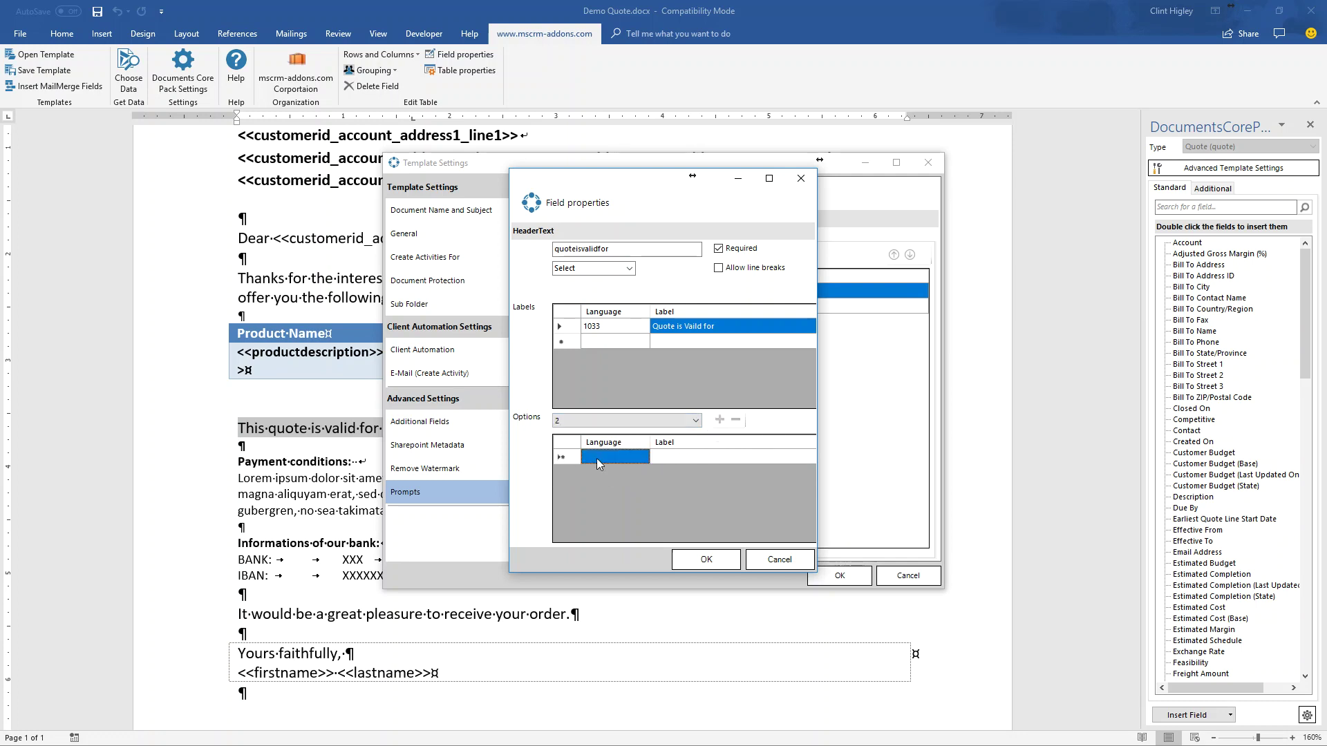
type("1033")
key("Tab")
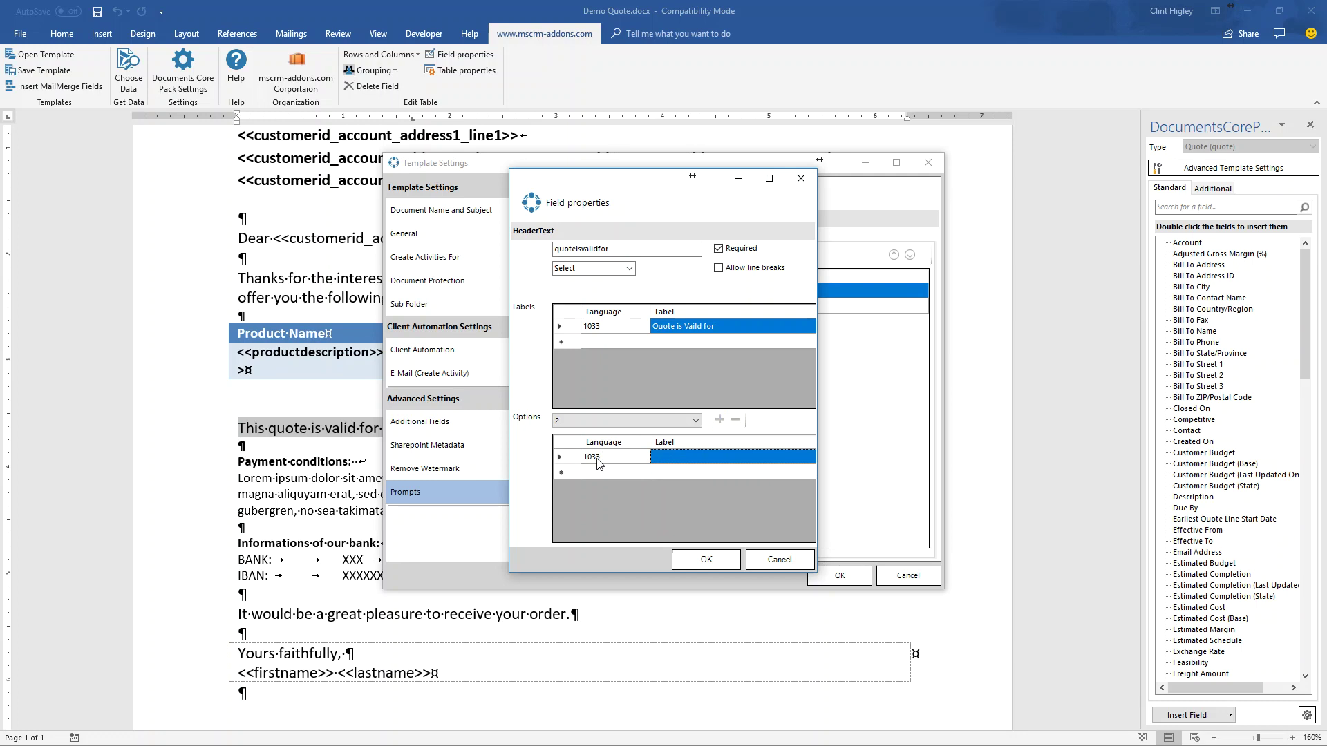
type("60")
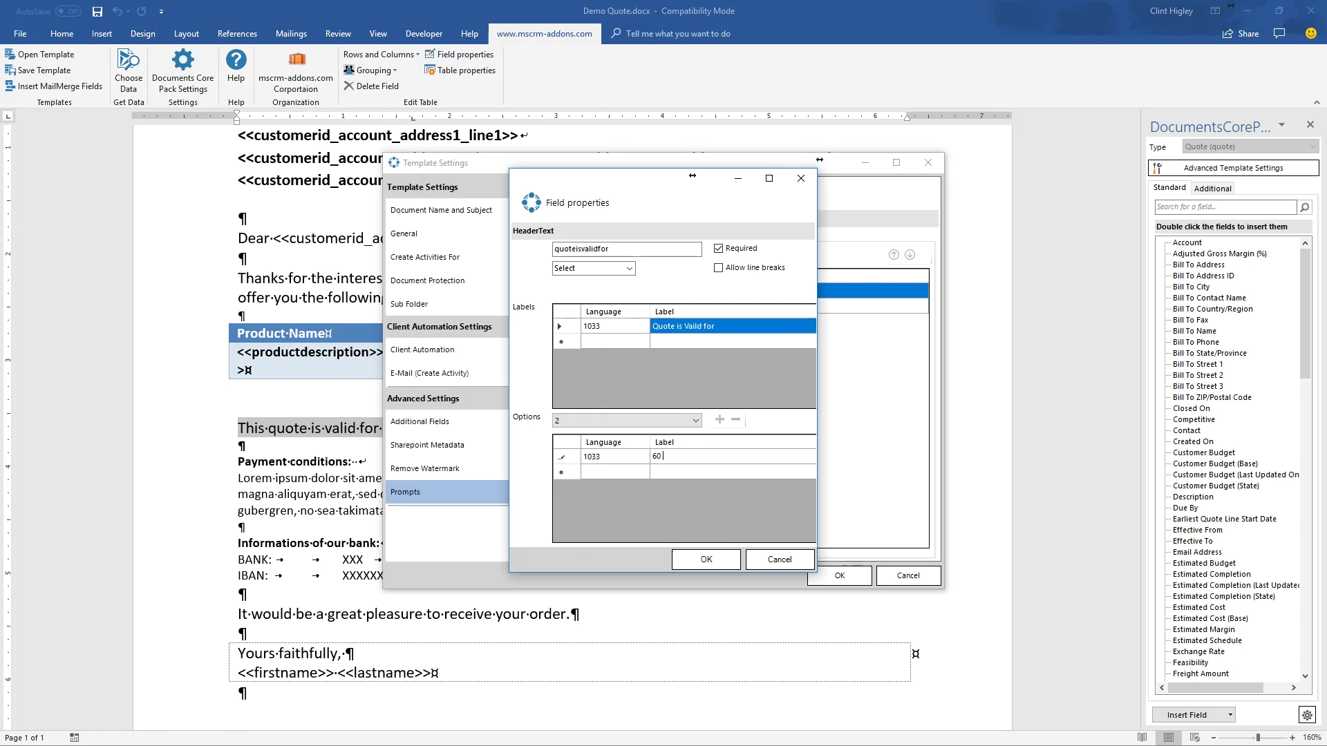
type(" Days")
left_click(702, 464)
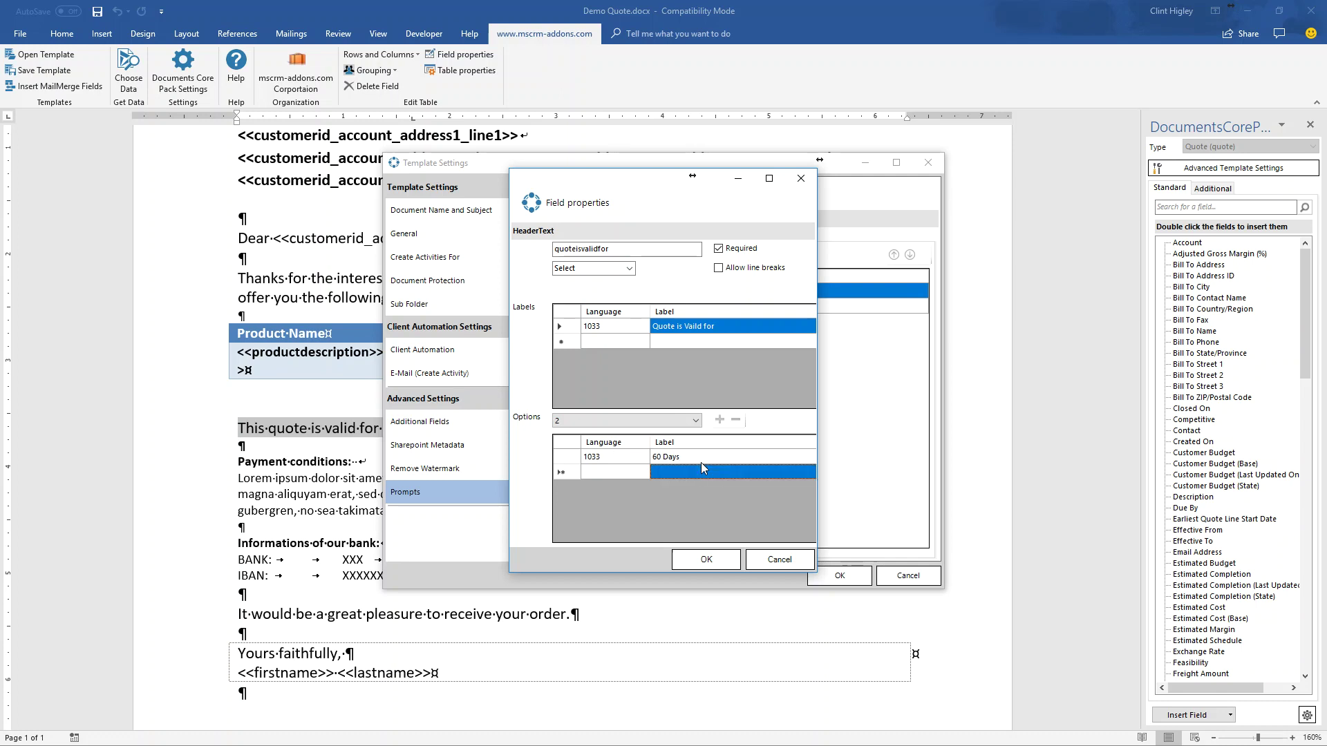
left_click(704, 560)
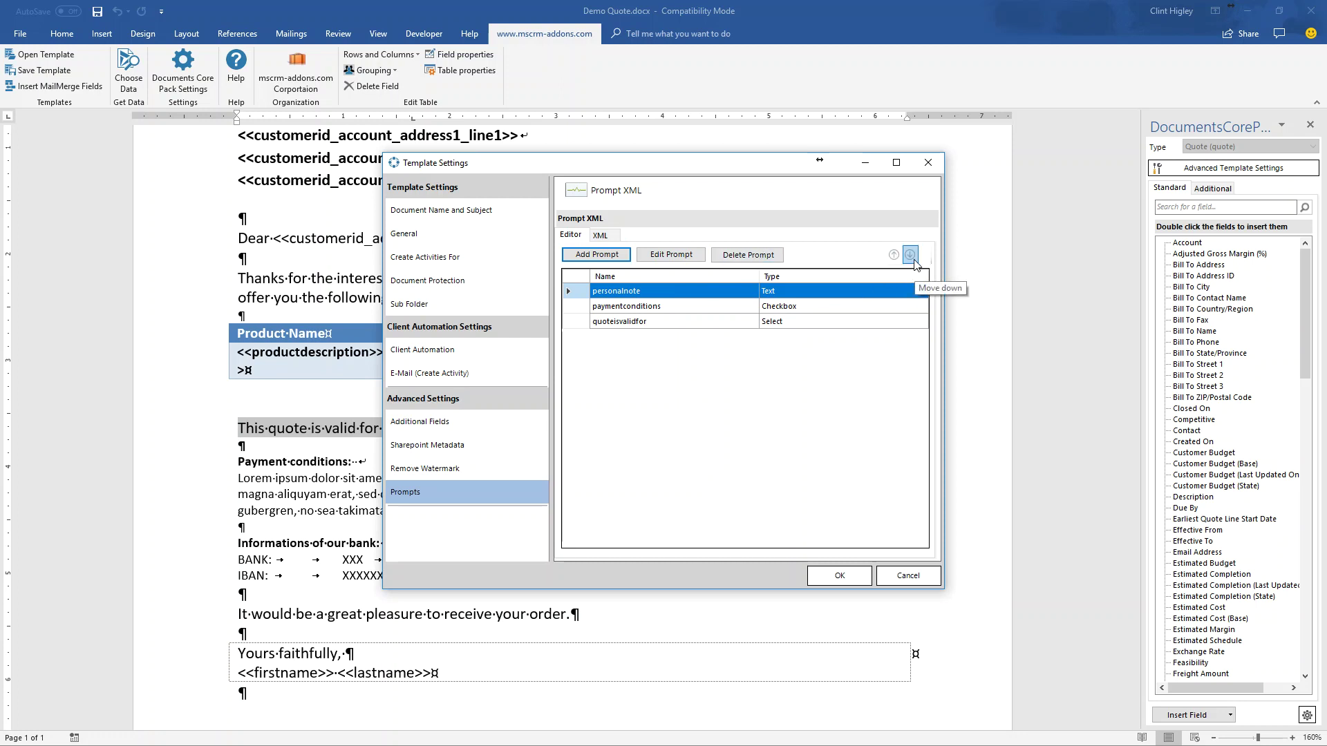
left_click(834, 581)
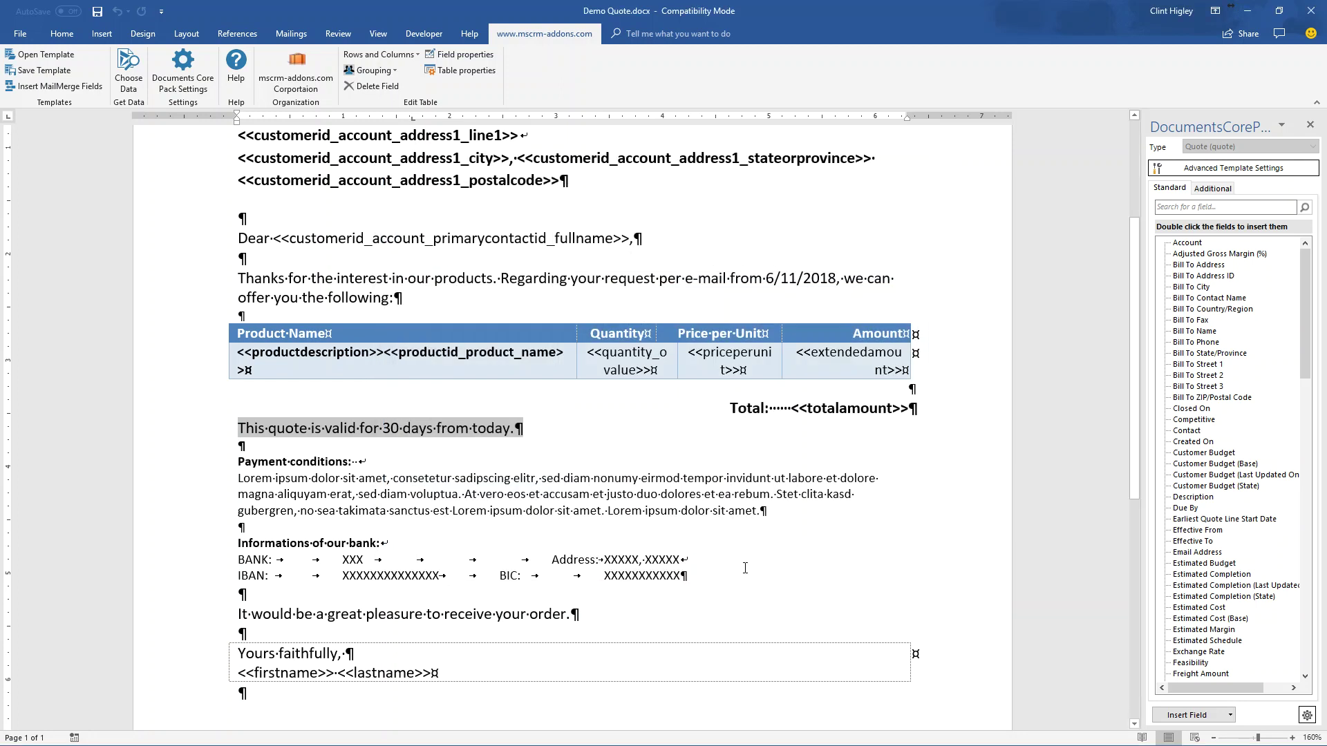
- Before the validity line, insert quoteisvalidfor1 via Insert Computed Item > Prompt Field > quoteisvalidfor
left_click(238, 436)
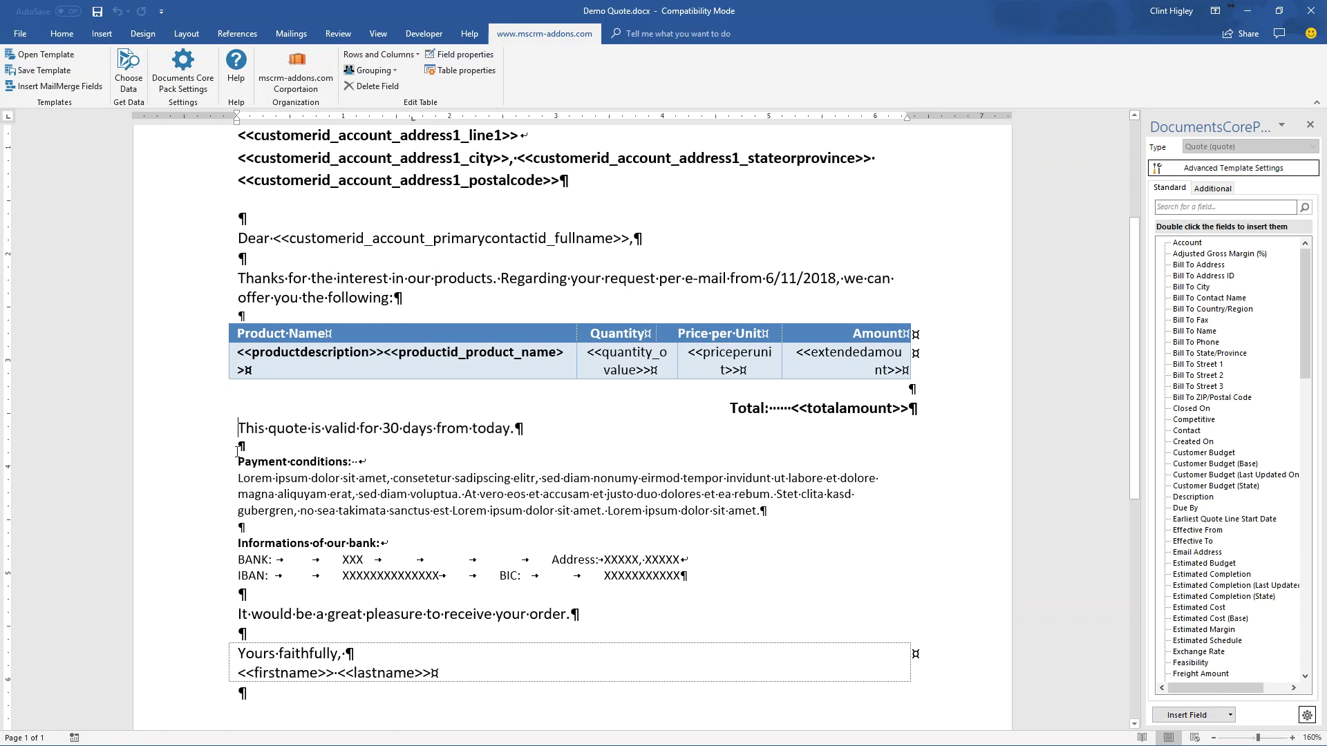
left_click(1231, 716)
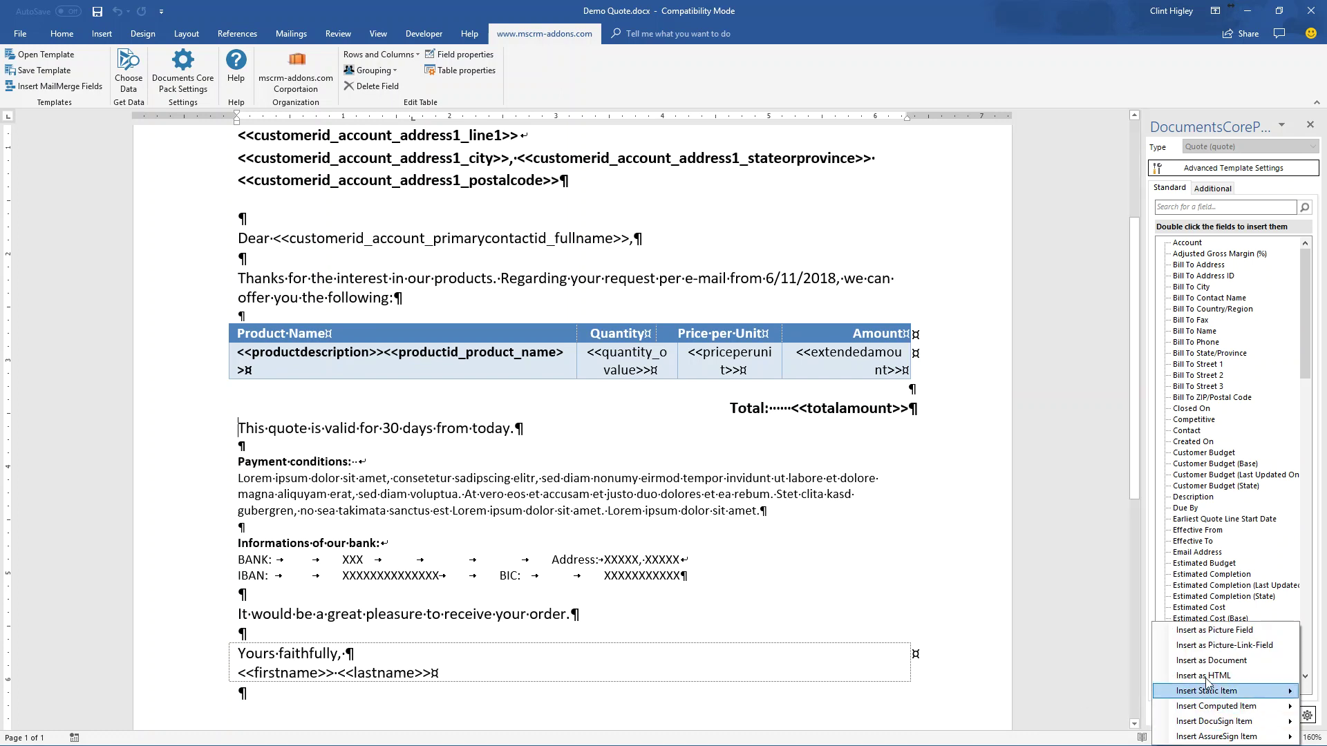
mouse_move(1212, 693)
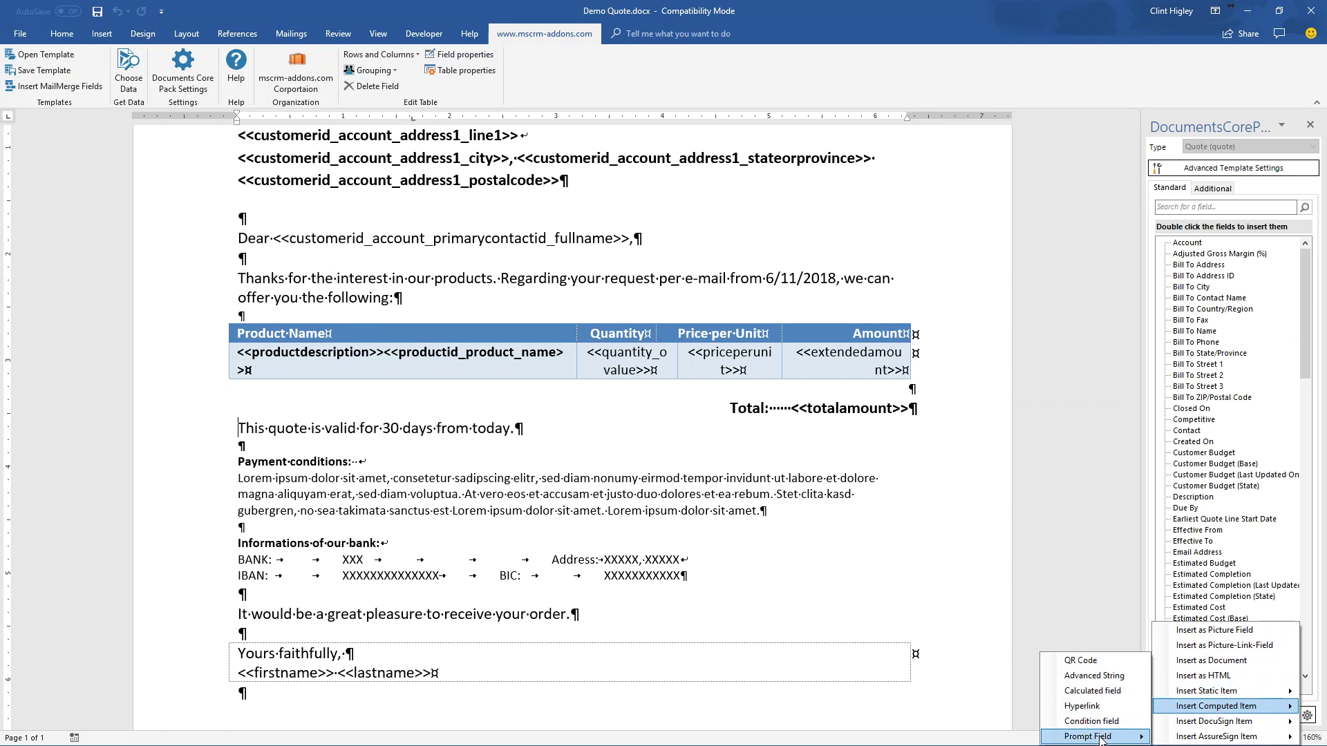
mouse_move(1101, 741)
mouse_move(1216, 741)
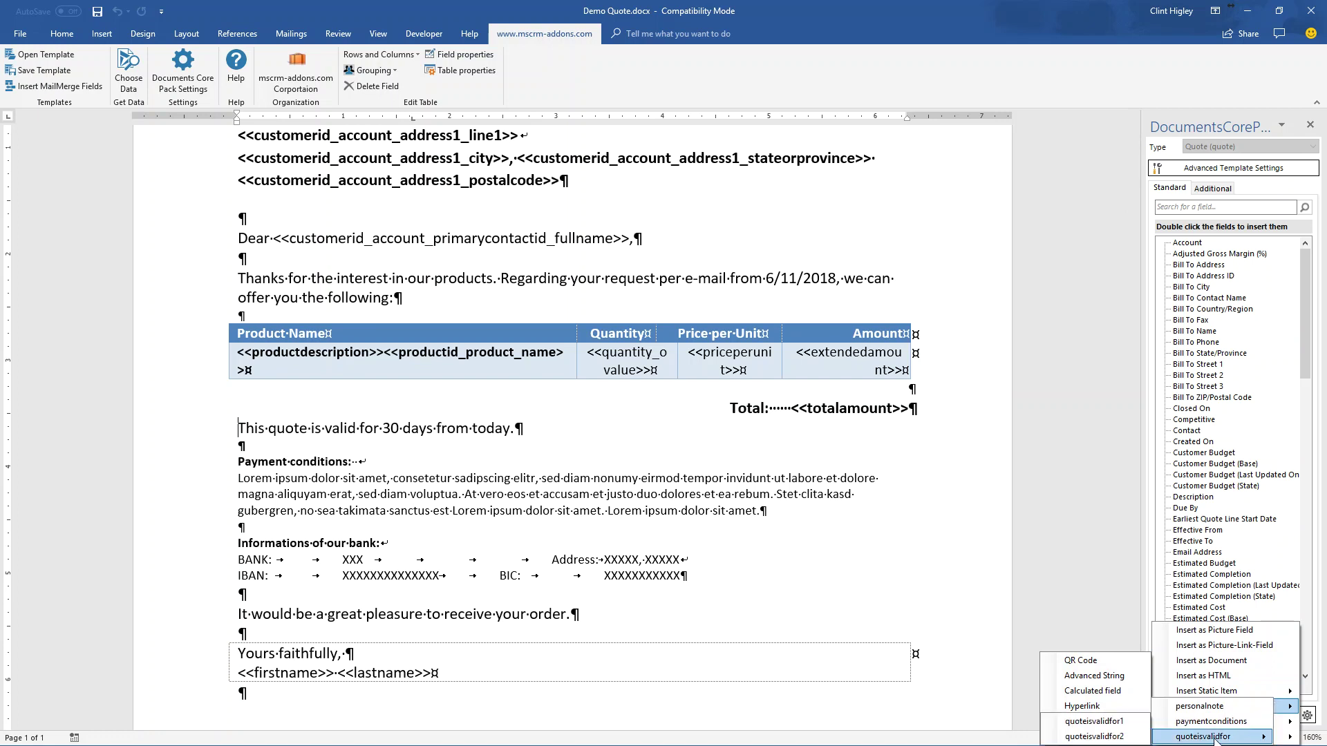
left_click(1094, 722)
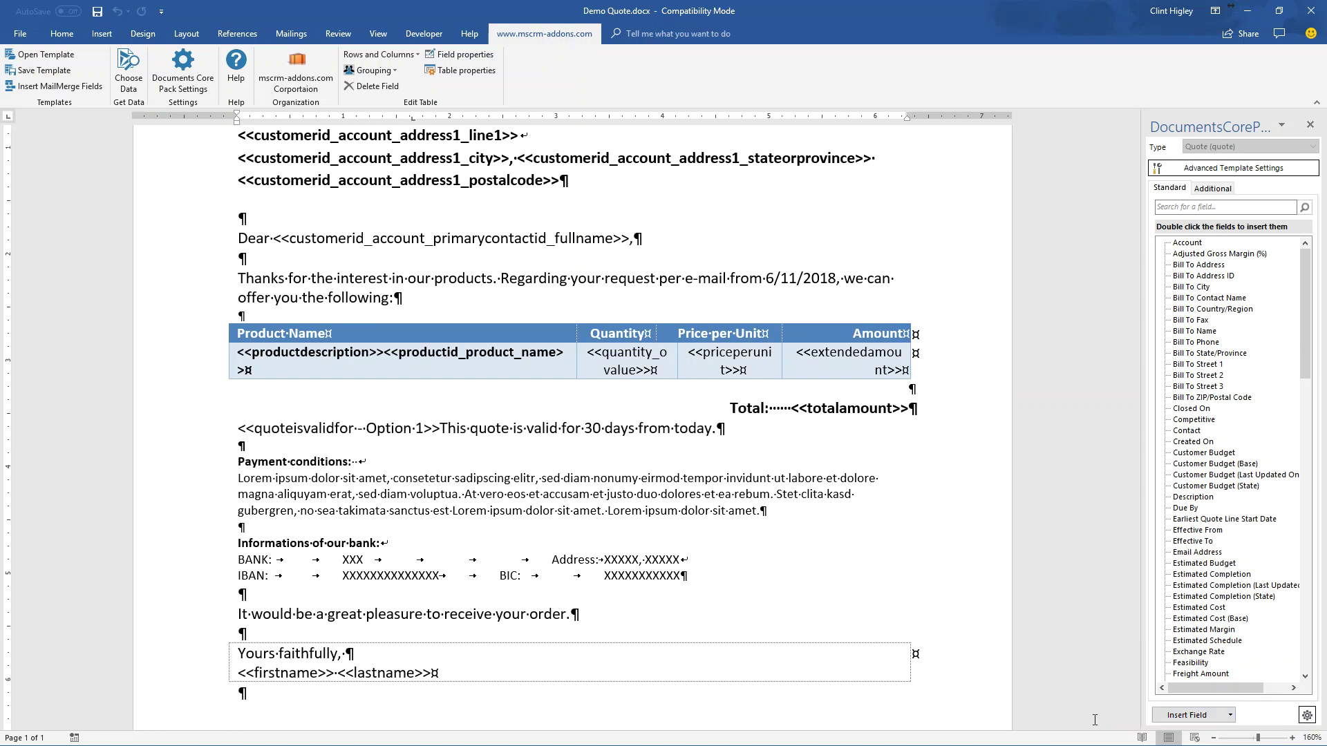
- Replace the field's placeholder text with 'This quote is valid for 30 days from today.'
left_click(431, 432)
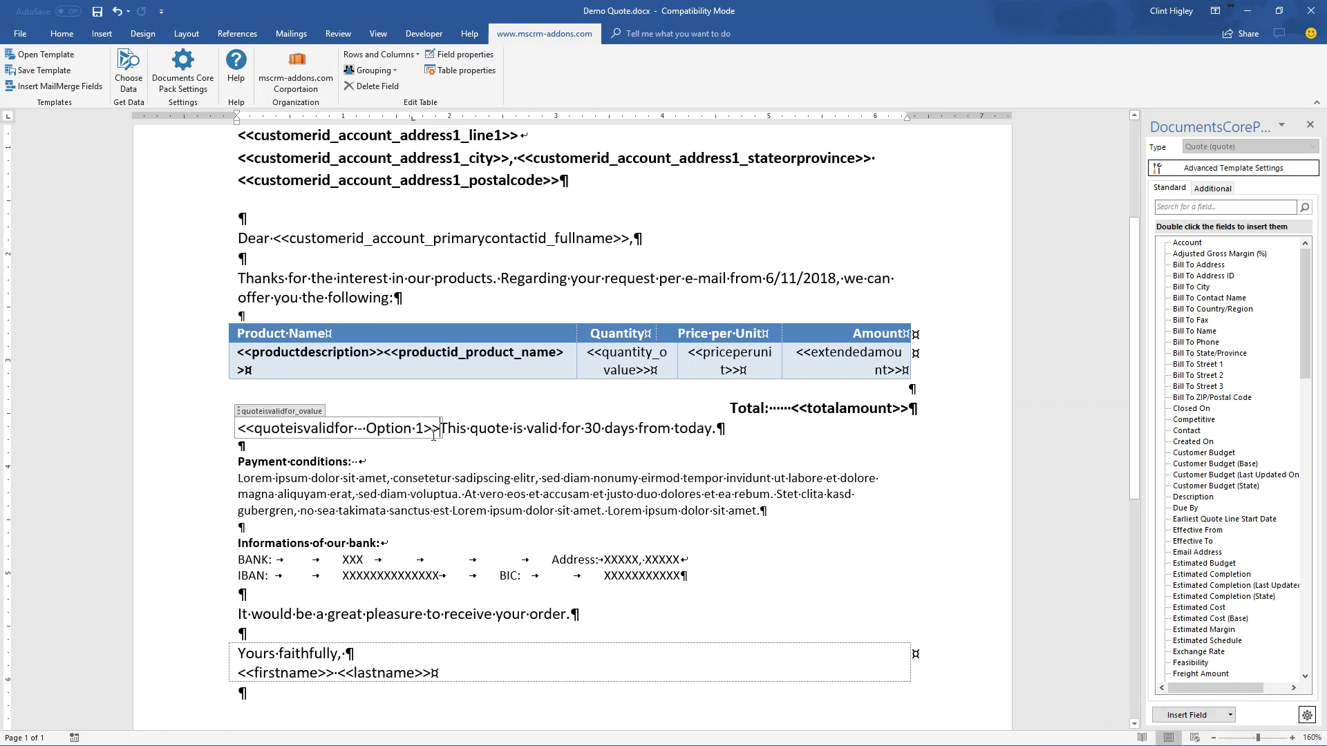
key("ctrl+shift+Left")
key("ctrl+shift+Left")
key("ctrl+shift+Left")
key("ctrl+shift+Left")
key("ctrl+shift+Left")
key("ctrl+shift+Left")
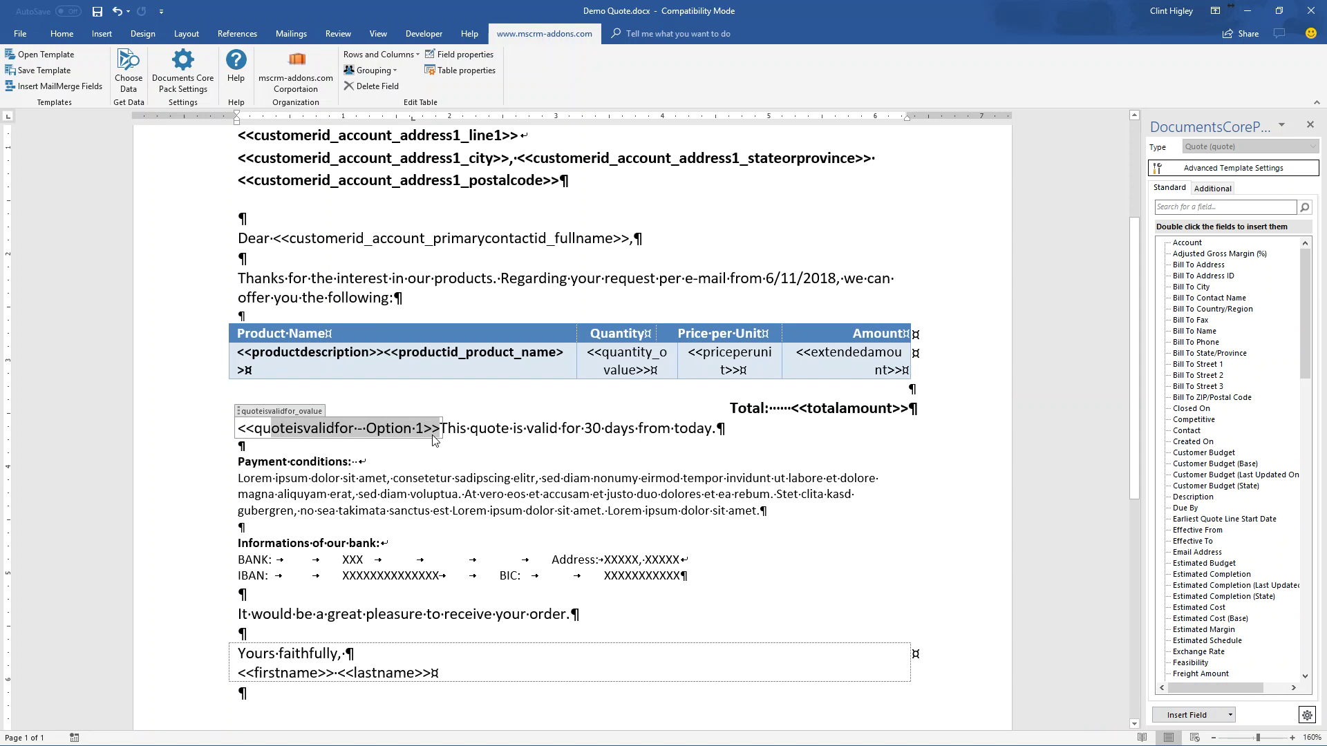
type("This quote is va")
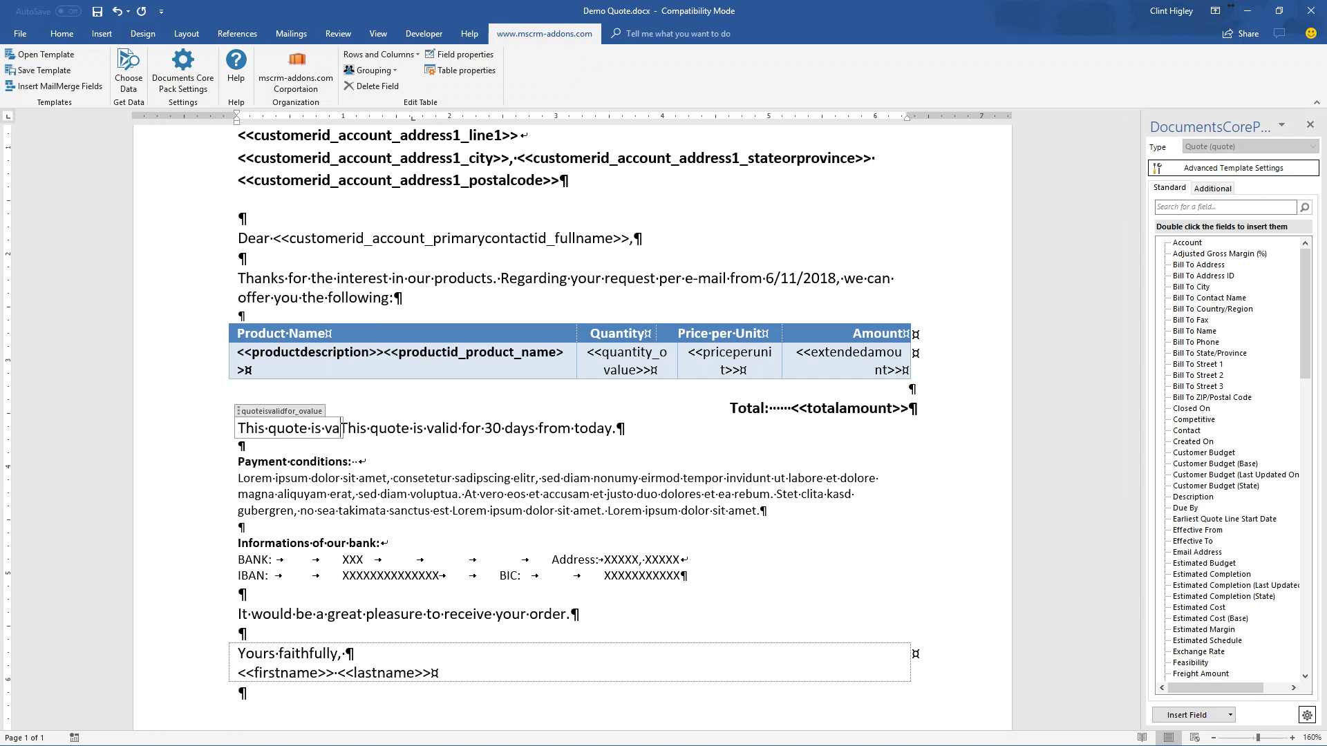
type("lid ")
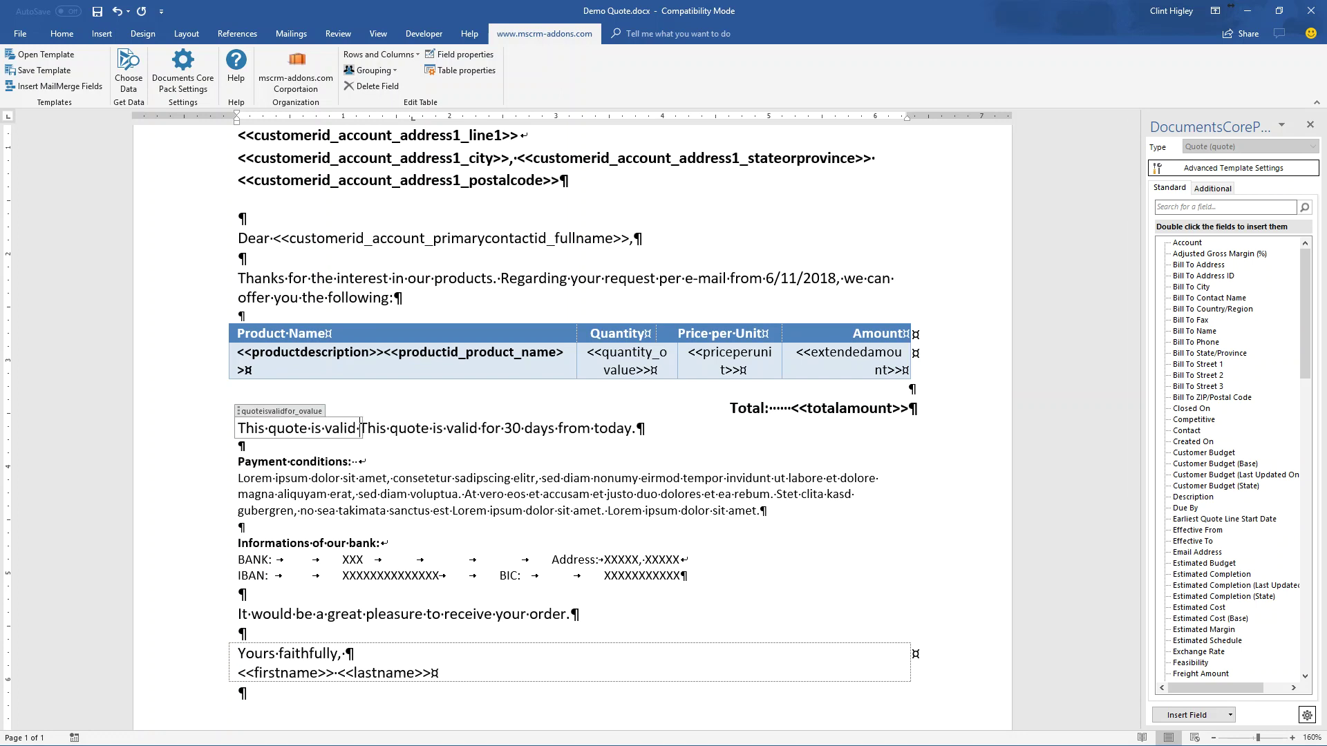
type("for 30 days from")
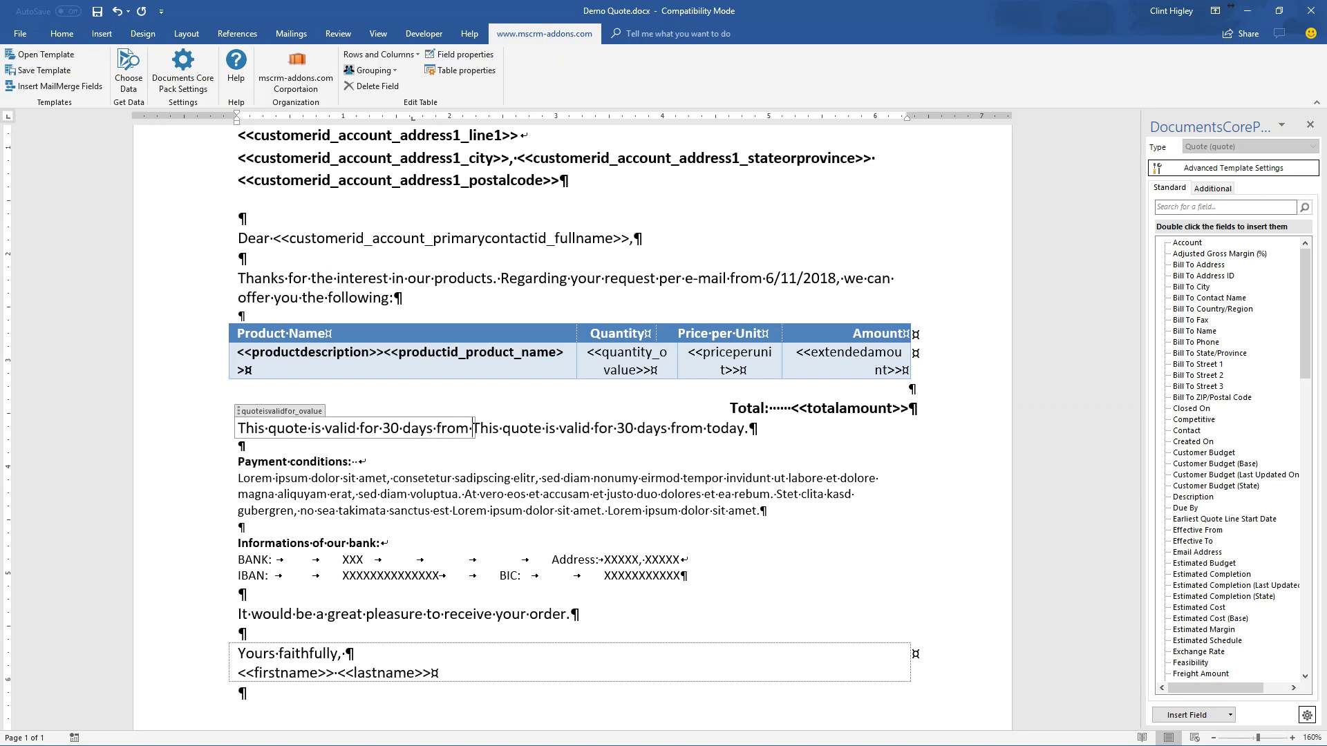
type("today")
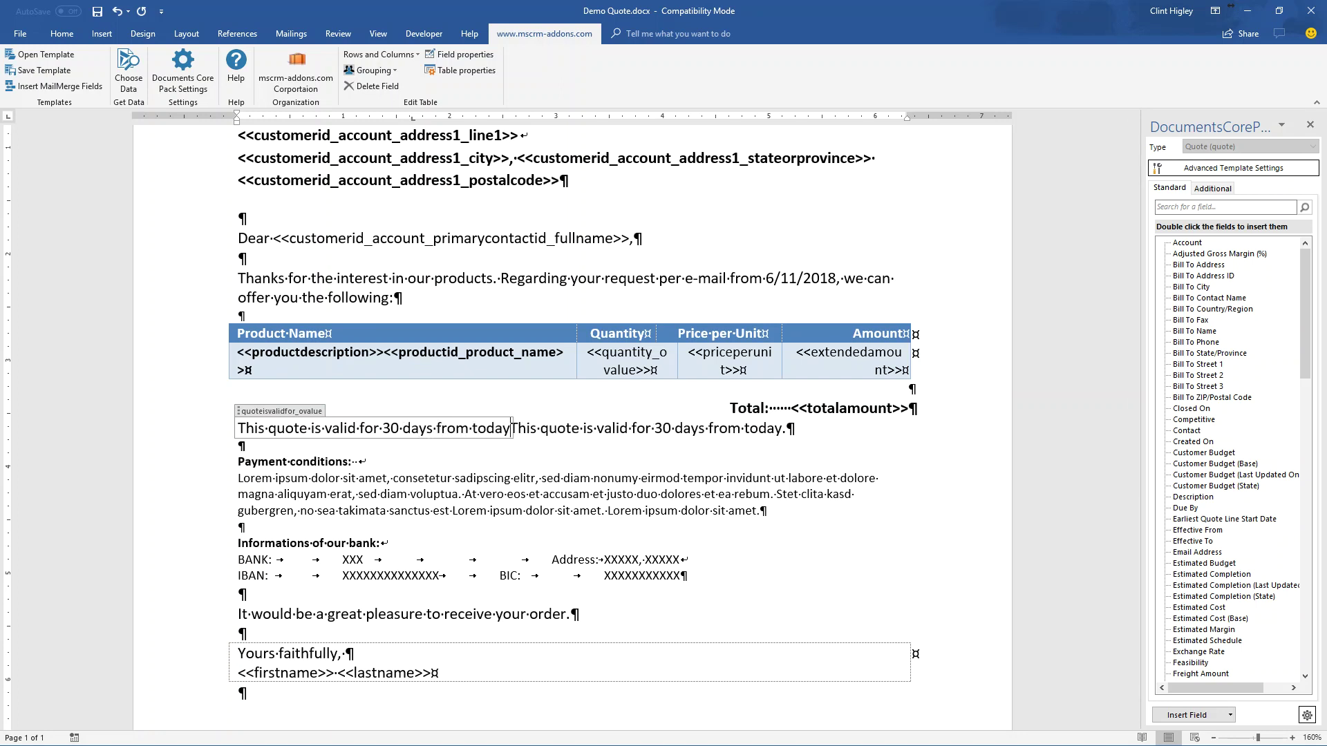
type(".")
key("Right")
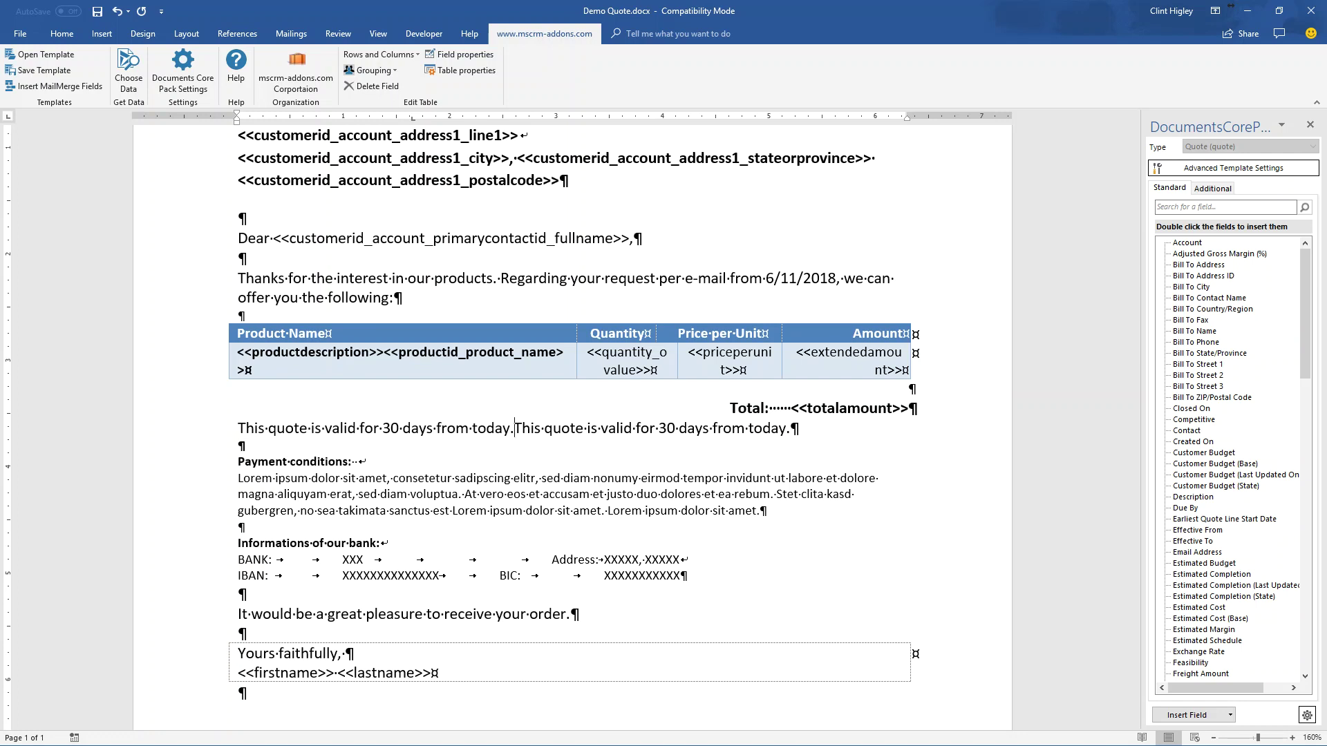
- Insert the quoteisvalidfor Option 2 prompt field after 'today.'
left_click(1230, 716)
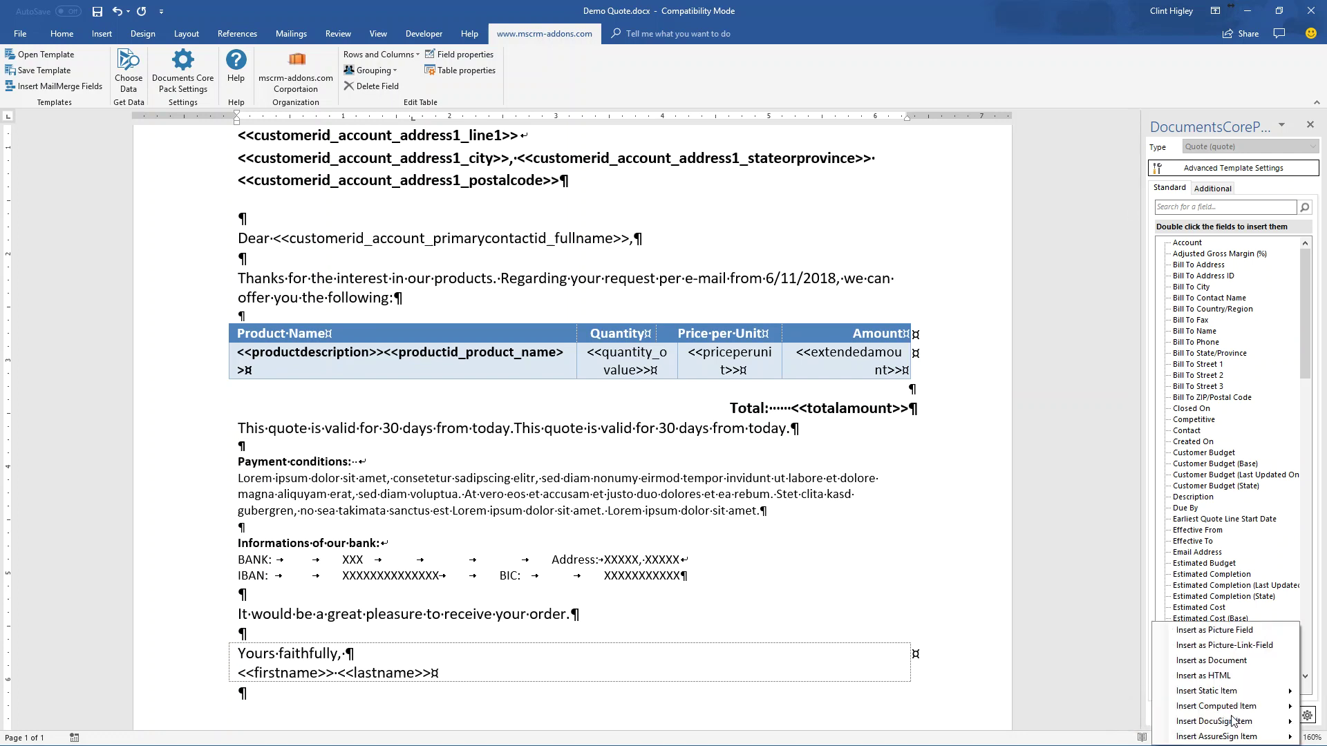
mouse_move(1234, 712)
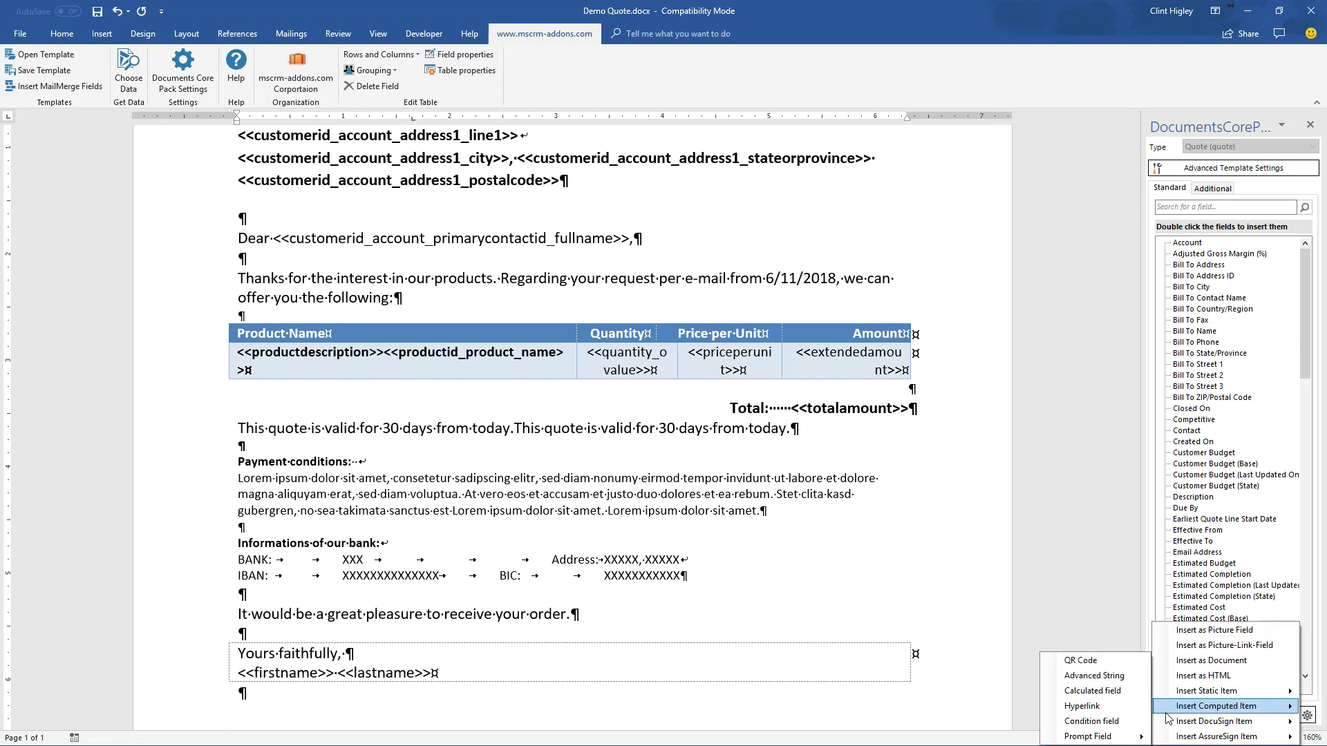
mouse_move(1121, 738)
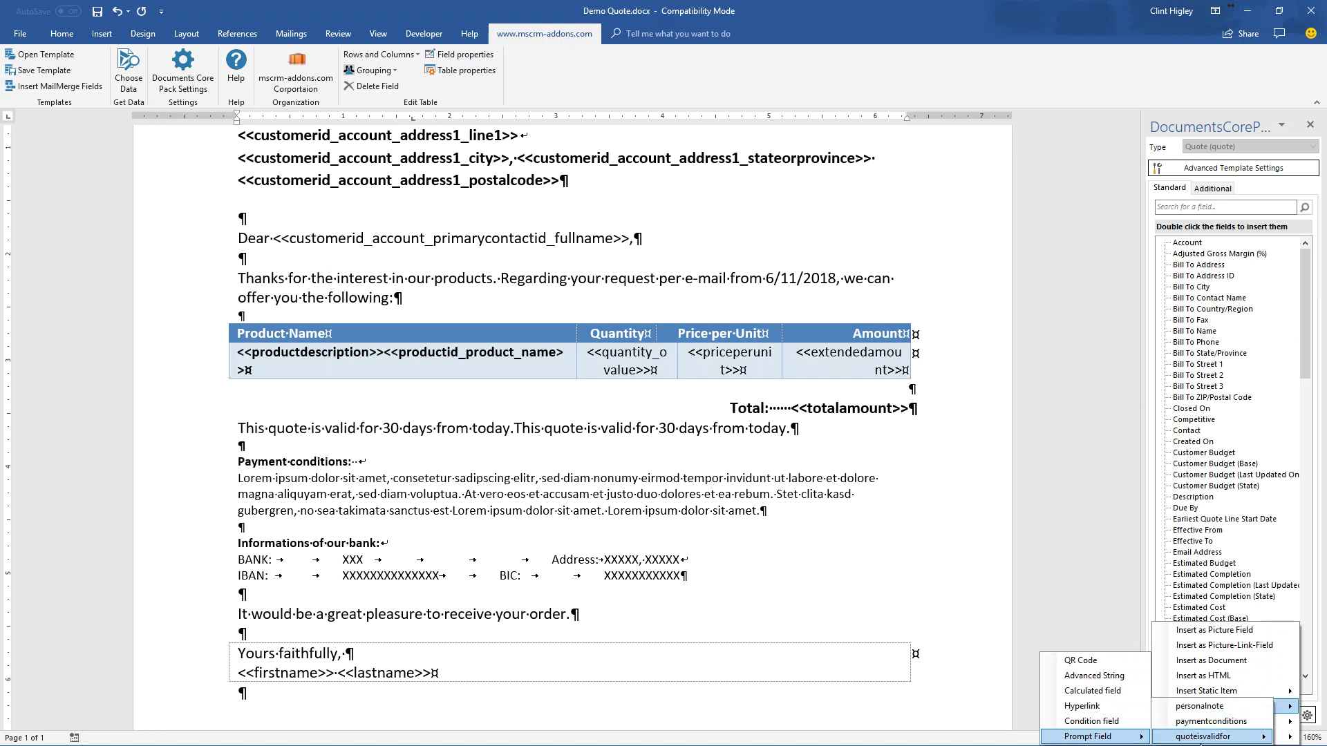
mouse_move(1168, 738)
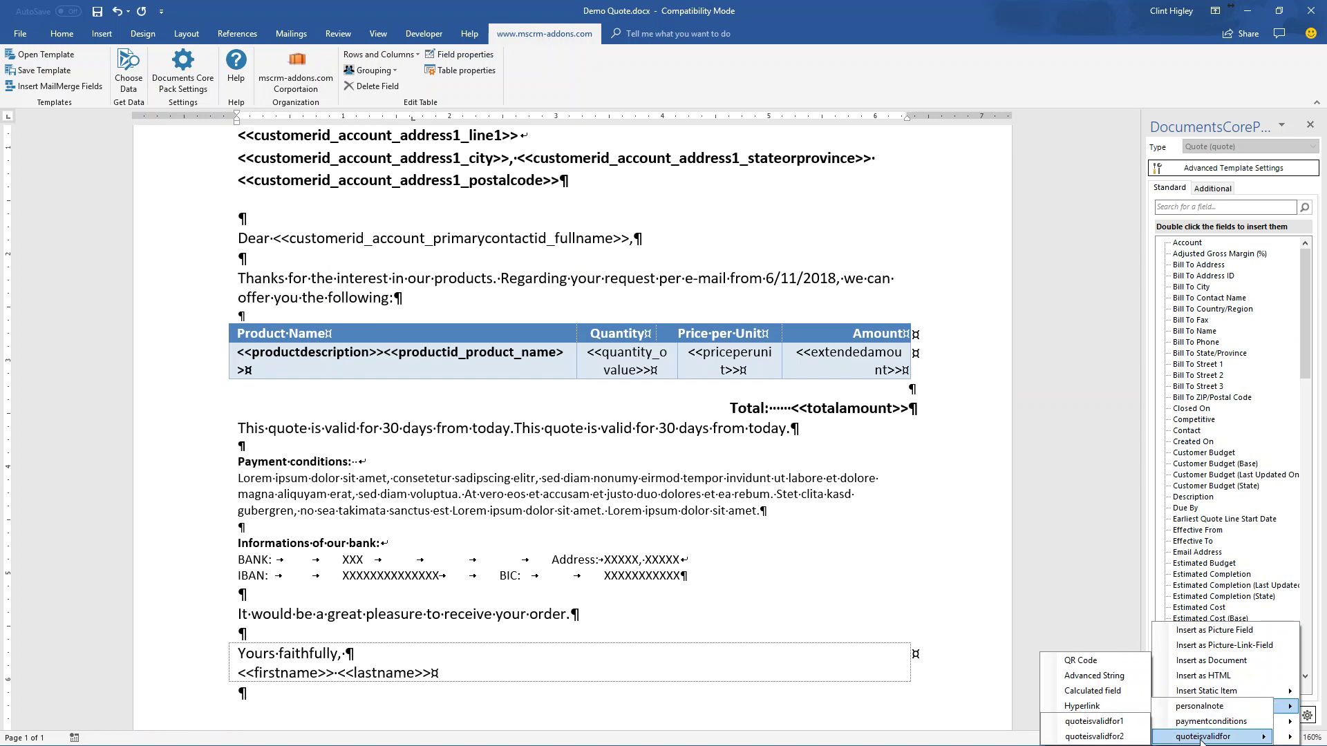
left_click(1097, 738)
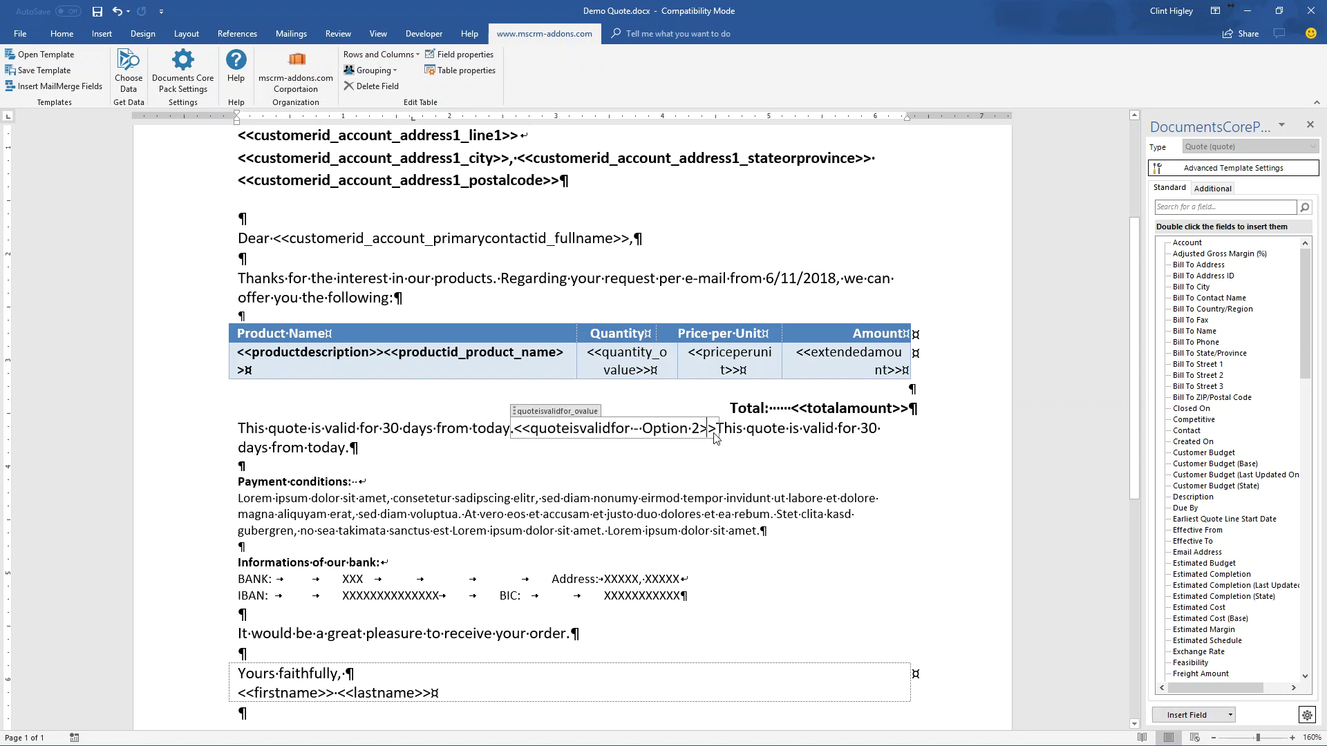
- Replace the Option 2 placeholder with 'This quote is valid for 60 days from today.'
key("shift+Left")
key("shift+Left")
key("shift+Left")
key("shift+Left")
key("shift+Left")
key("shift+Left")
key("shift+Left")
key("shift+Left")
key("shift+Left")
key("shift+Left")
key("shift+Left")
key("shift+Left")
key("shift+Left")
key("shift+Left")
key("shift+Left")
key("shift+Left")
key("shift+Left")
key("shift+Left")
key("shift+Left")
key("shift+Left")
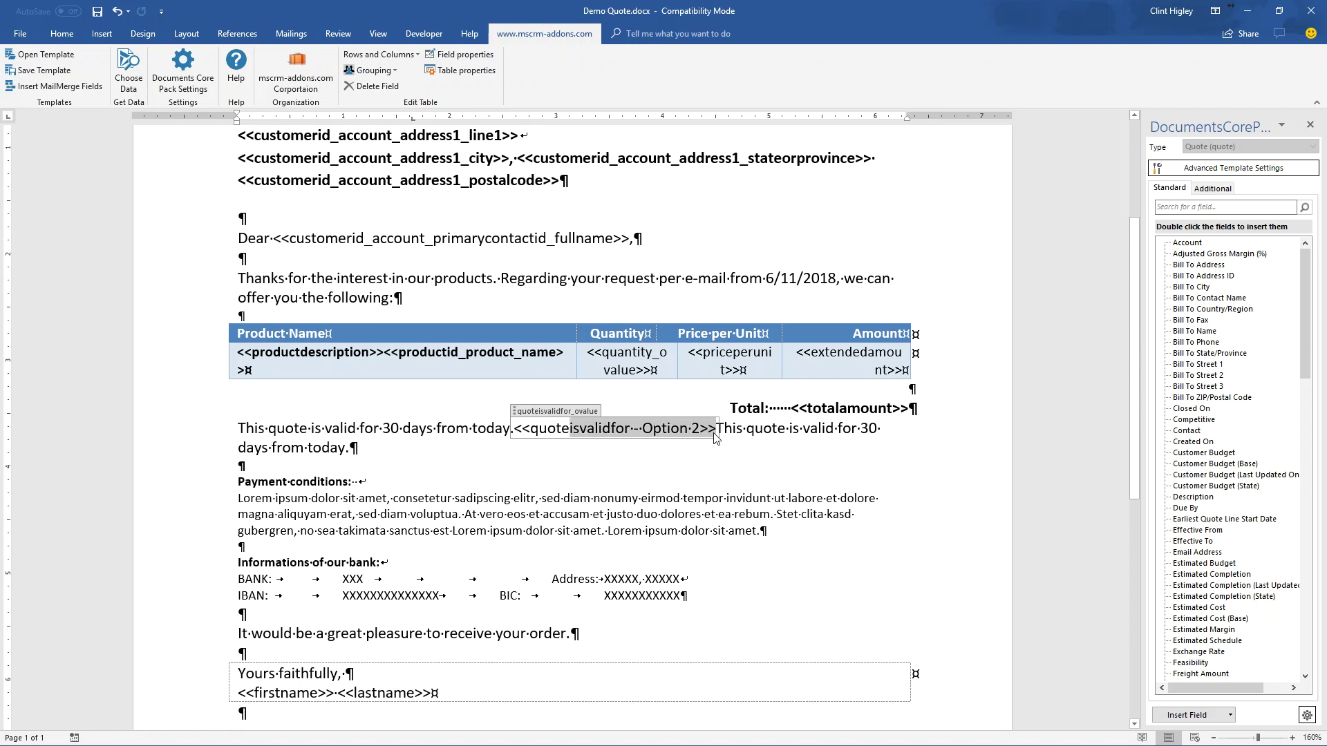
key("shift+Left")
key("shift+Left")
key("shift+Left")
key("shift+Left")
key("shift+Left")
key("shift+Left")
key("shift+Left")
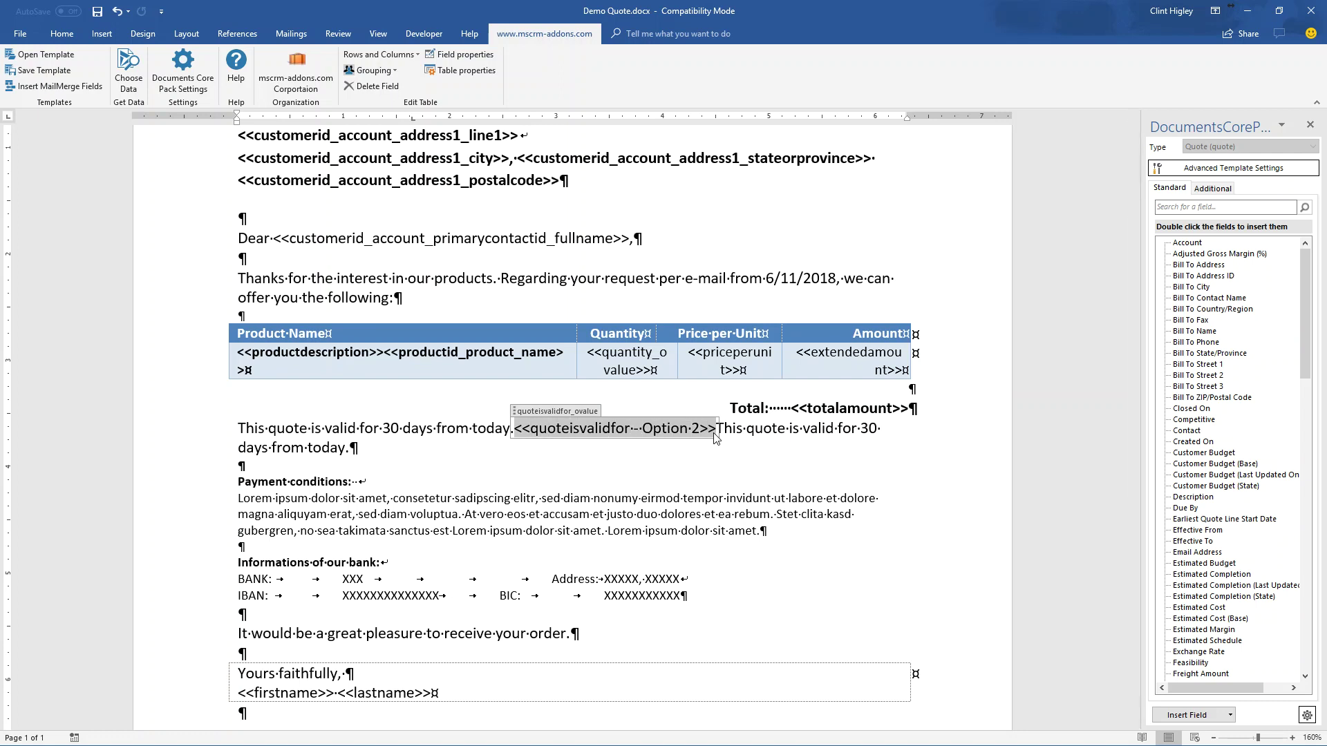
type("This ")
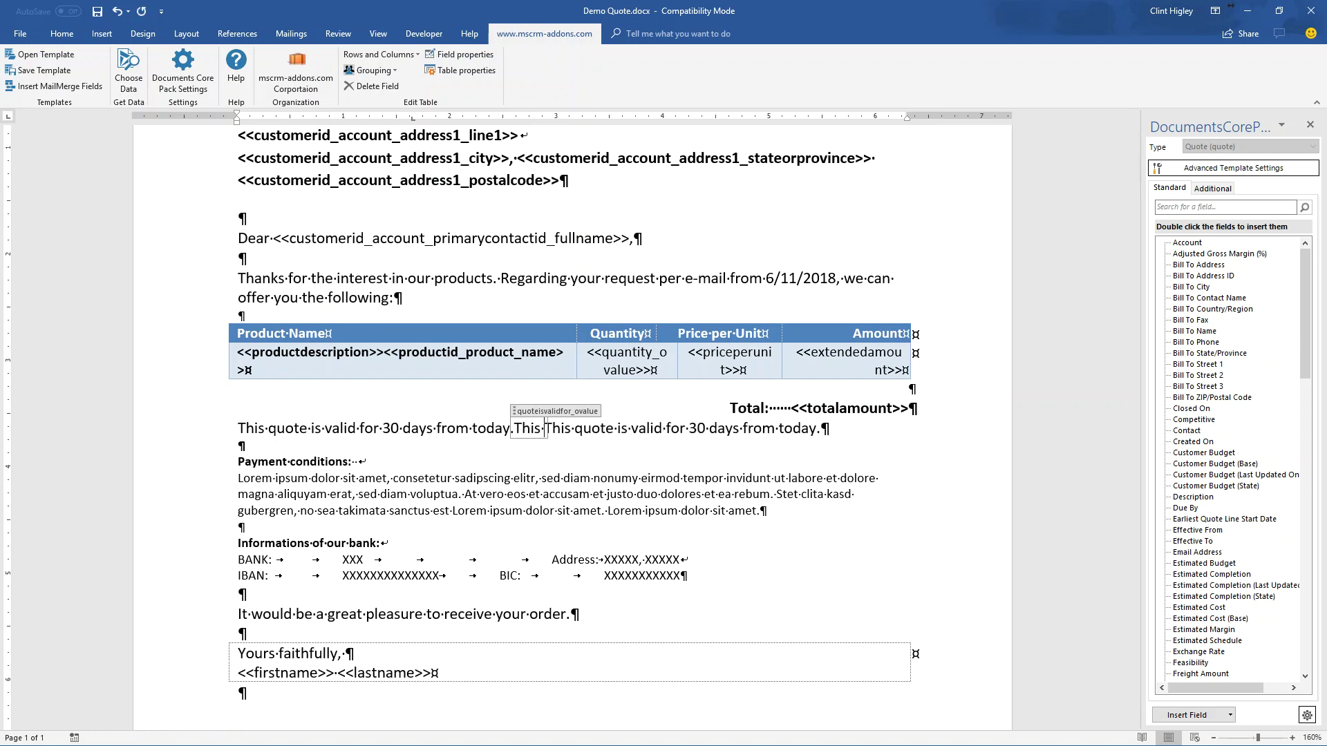
type("quo")
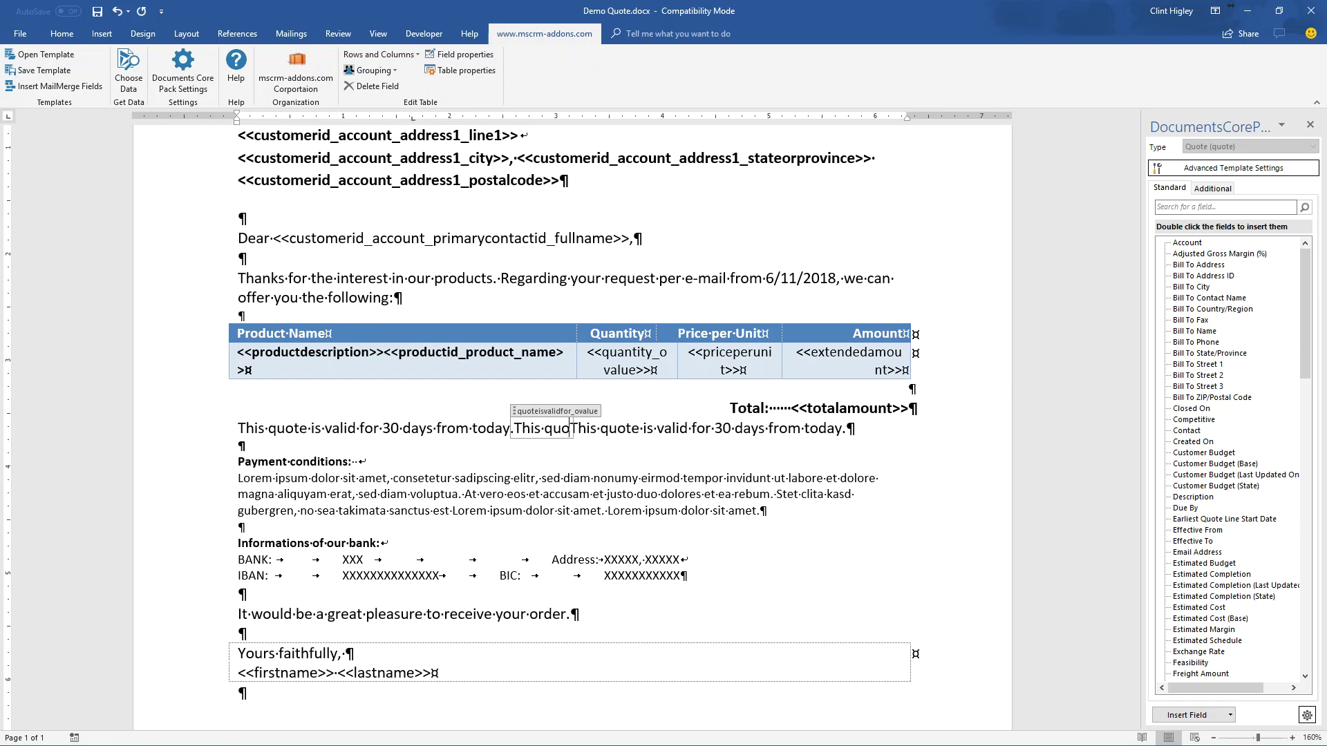
type("te is vai")
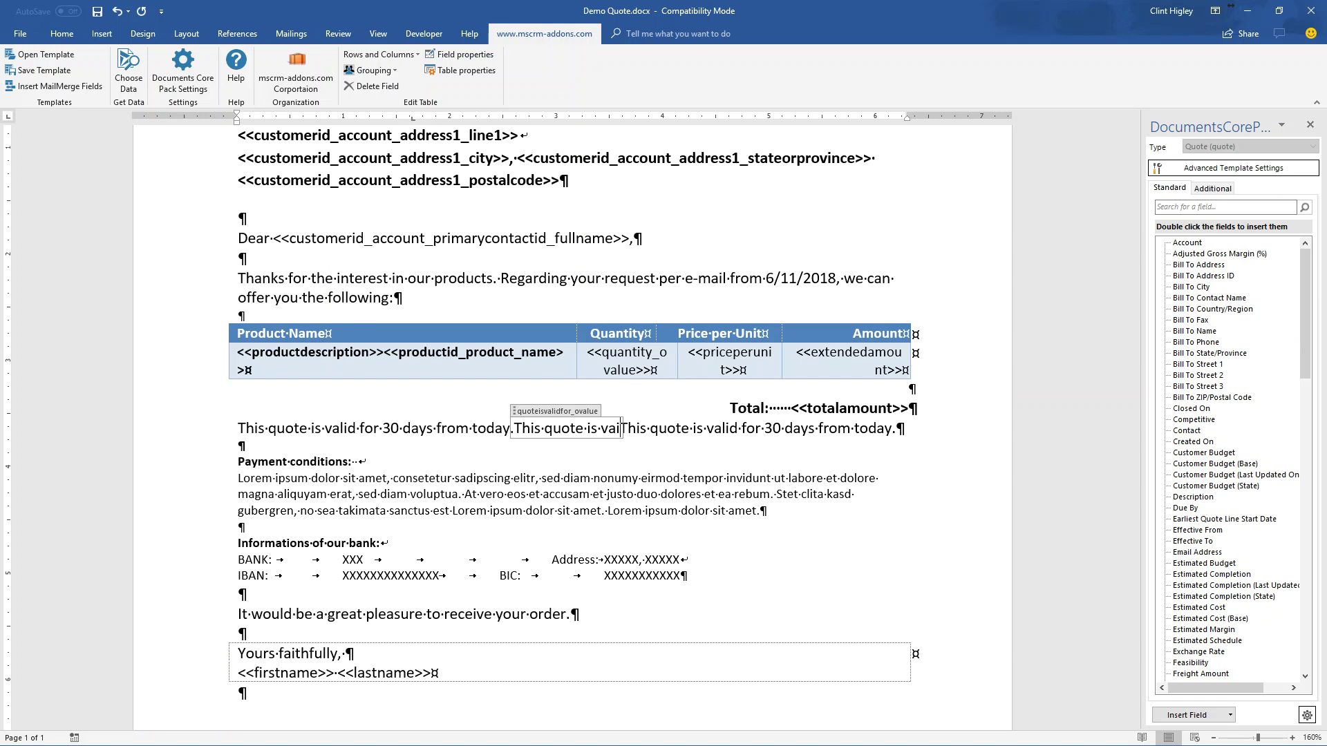
key("BackSpace")
type("lid")
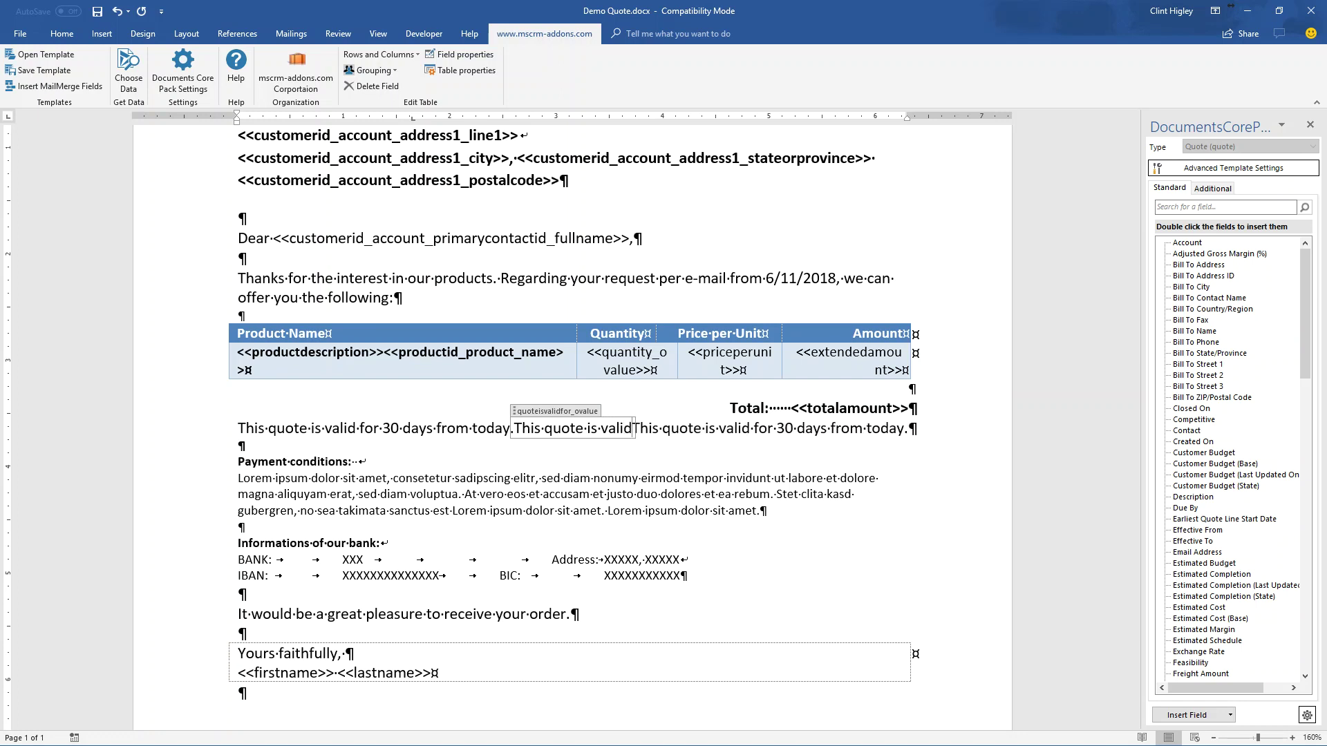
type(" for 30")
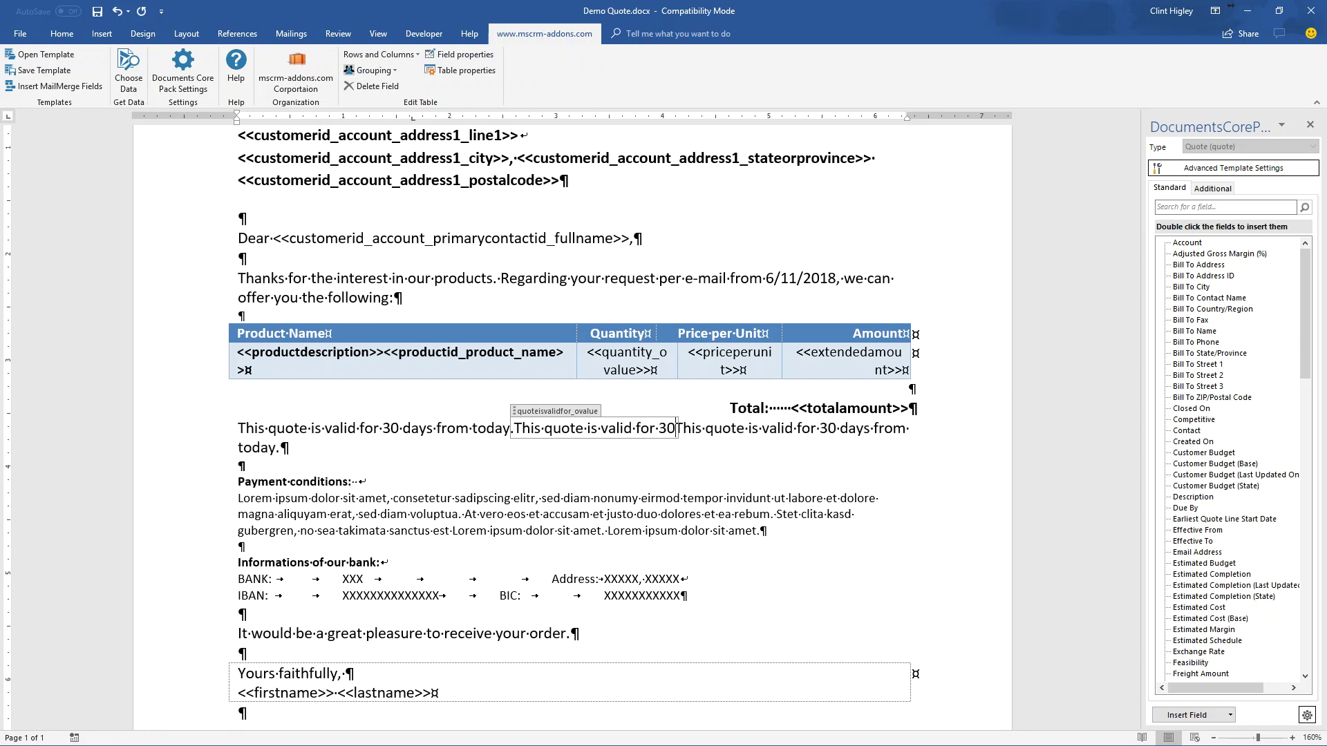
type("days ")
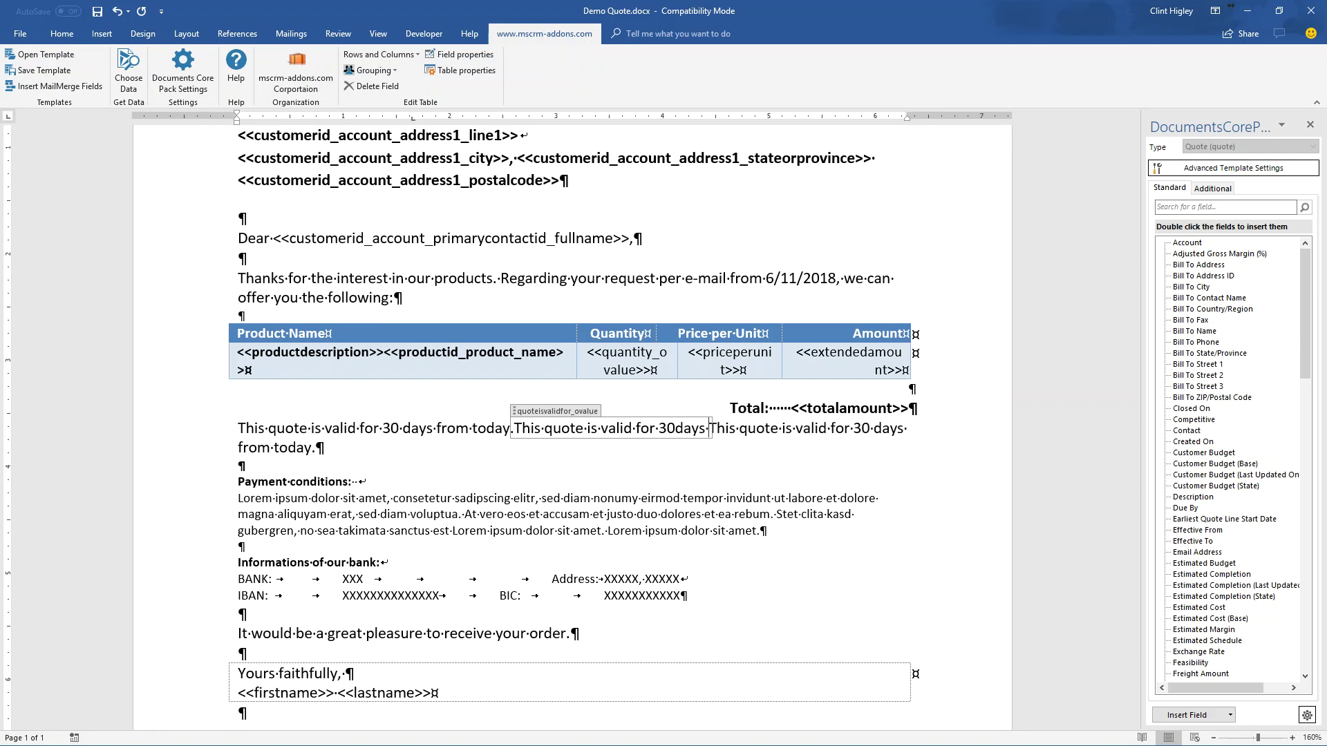
type("from today")
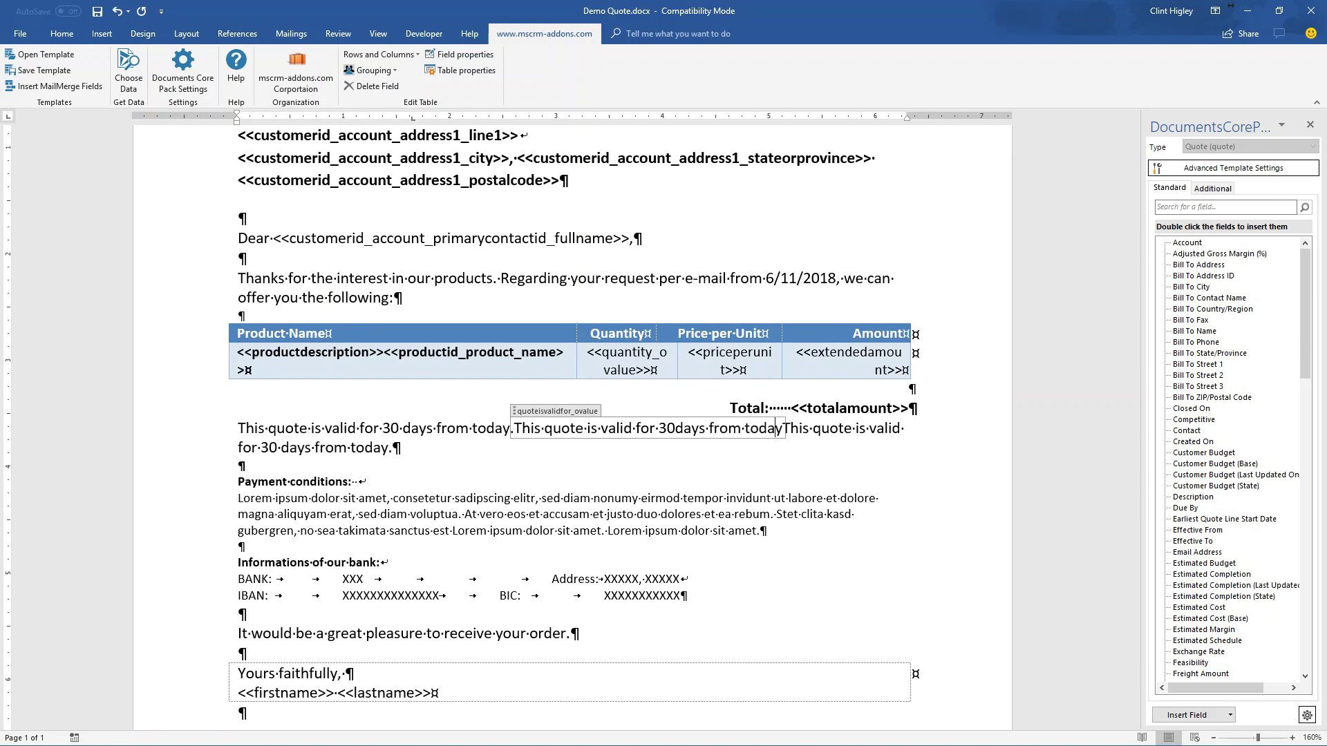
type("/")
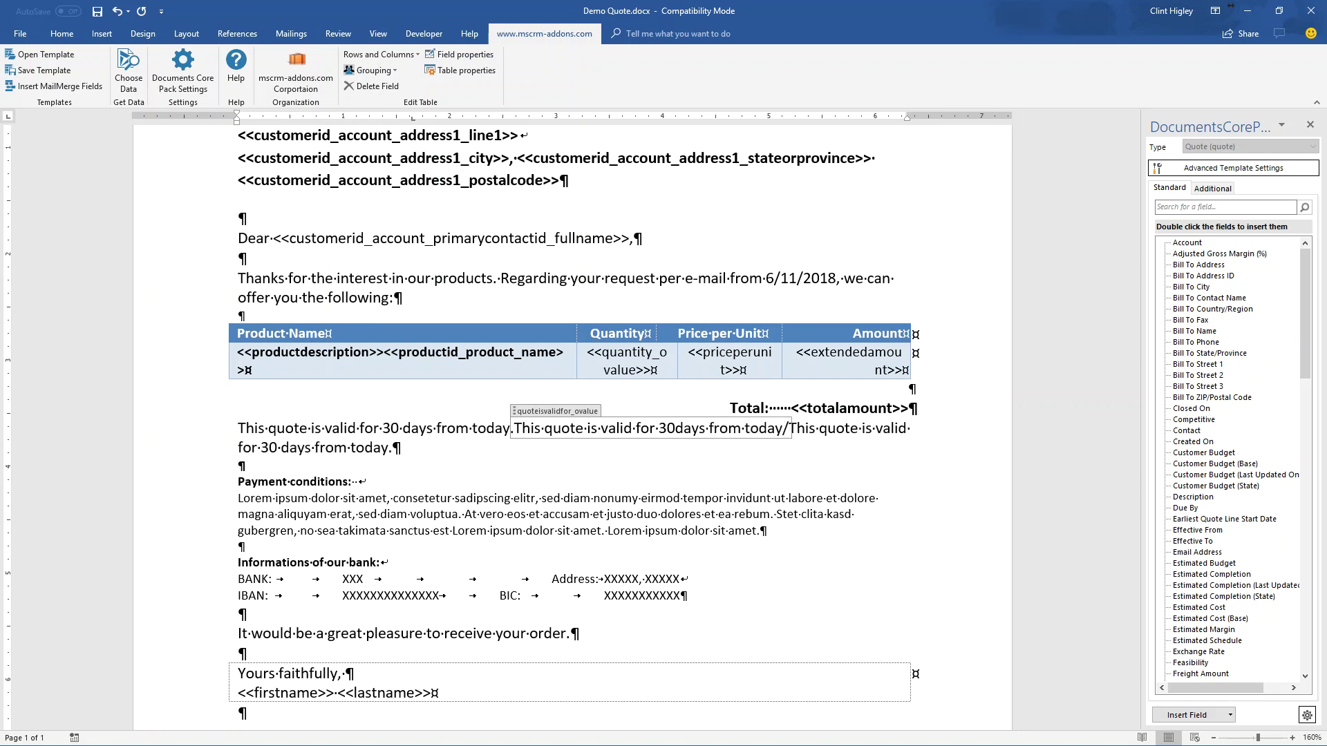
key("BackSpace")
type(".")
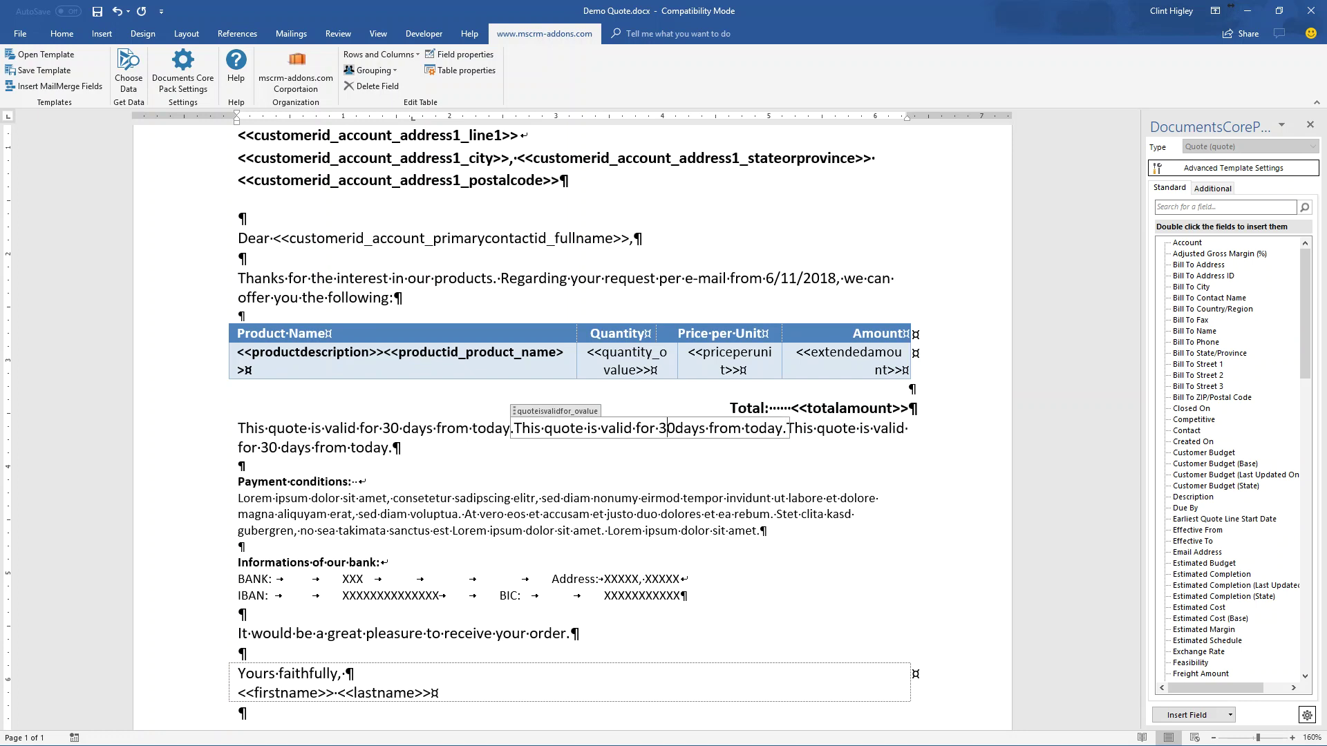
key("BackSpace")
type("60")
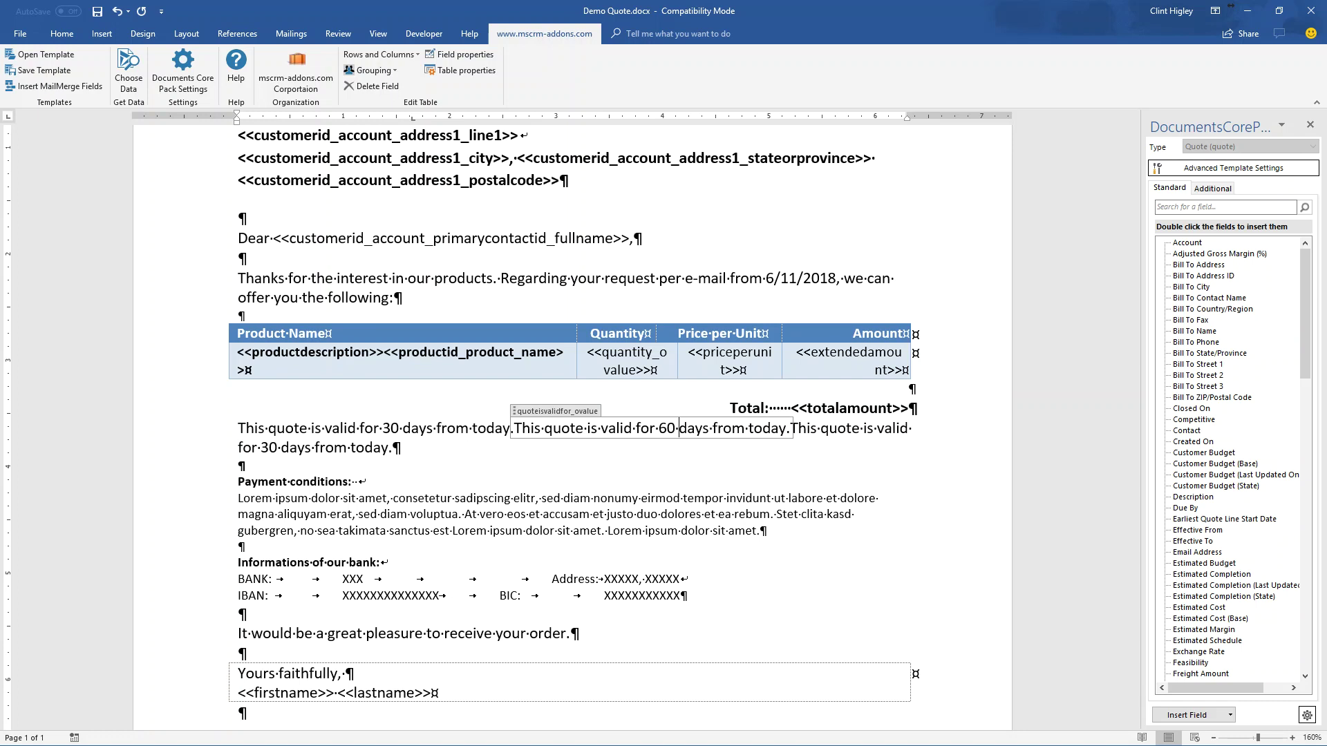
- Delete the plain 'This quote is valid for 30 days from today.' sentence after the fields
left_click(831, 426)
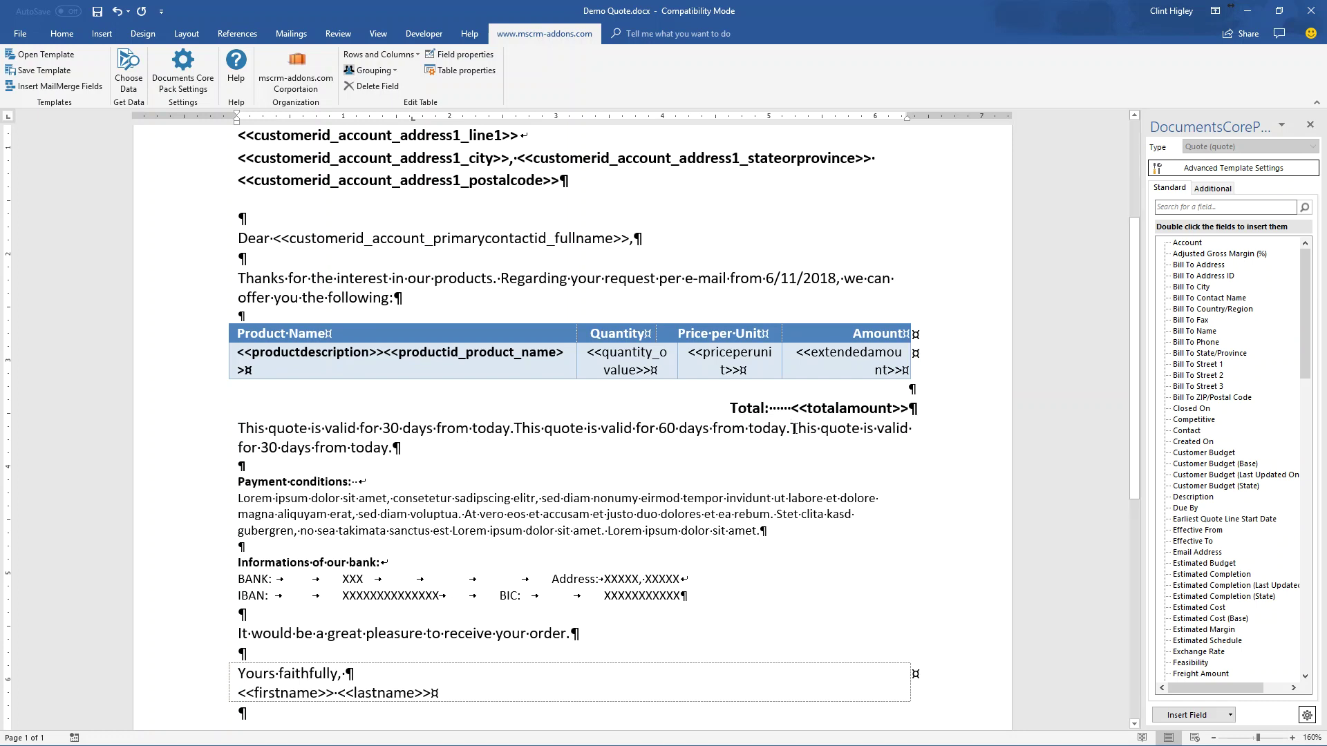
left_click_drag(793, 427, 825, 468)
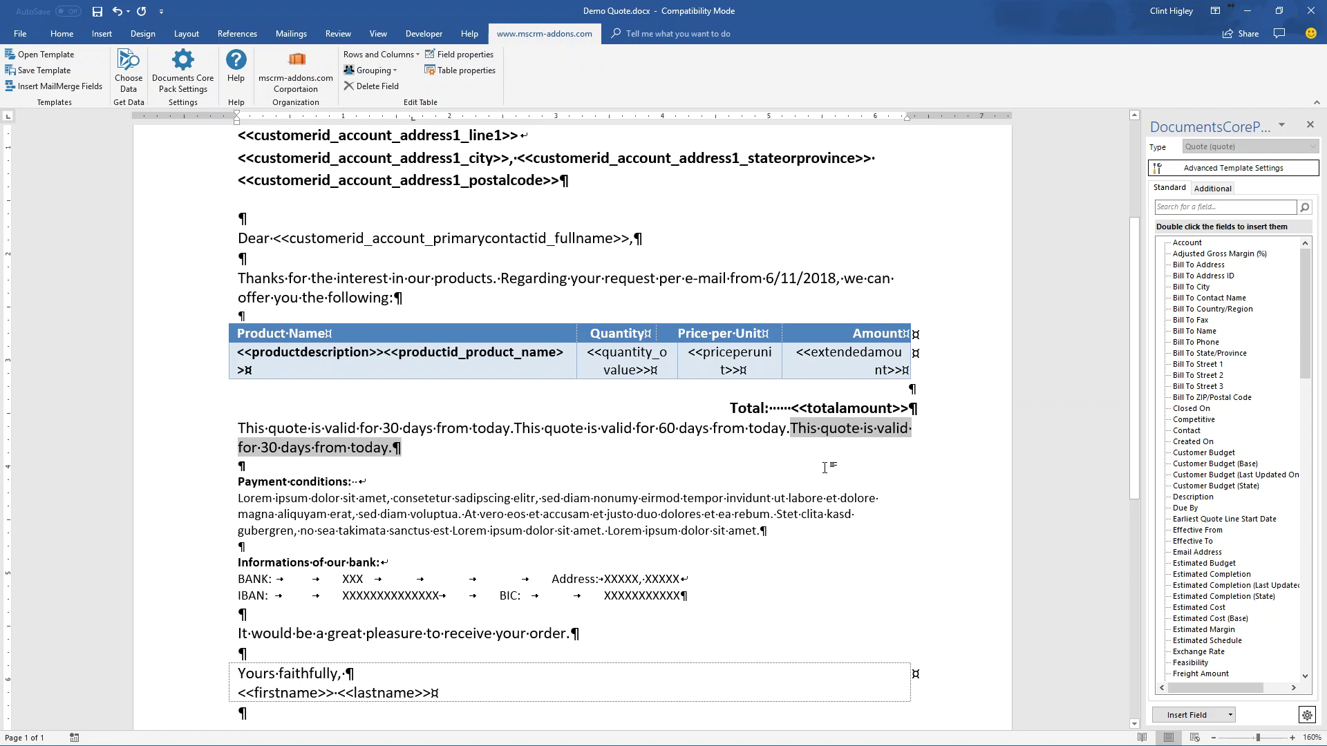
key("Delete")
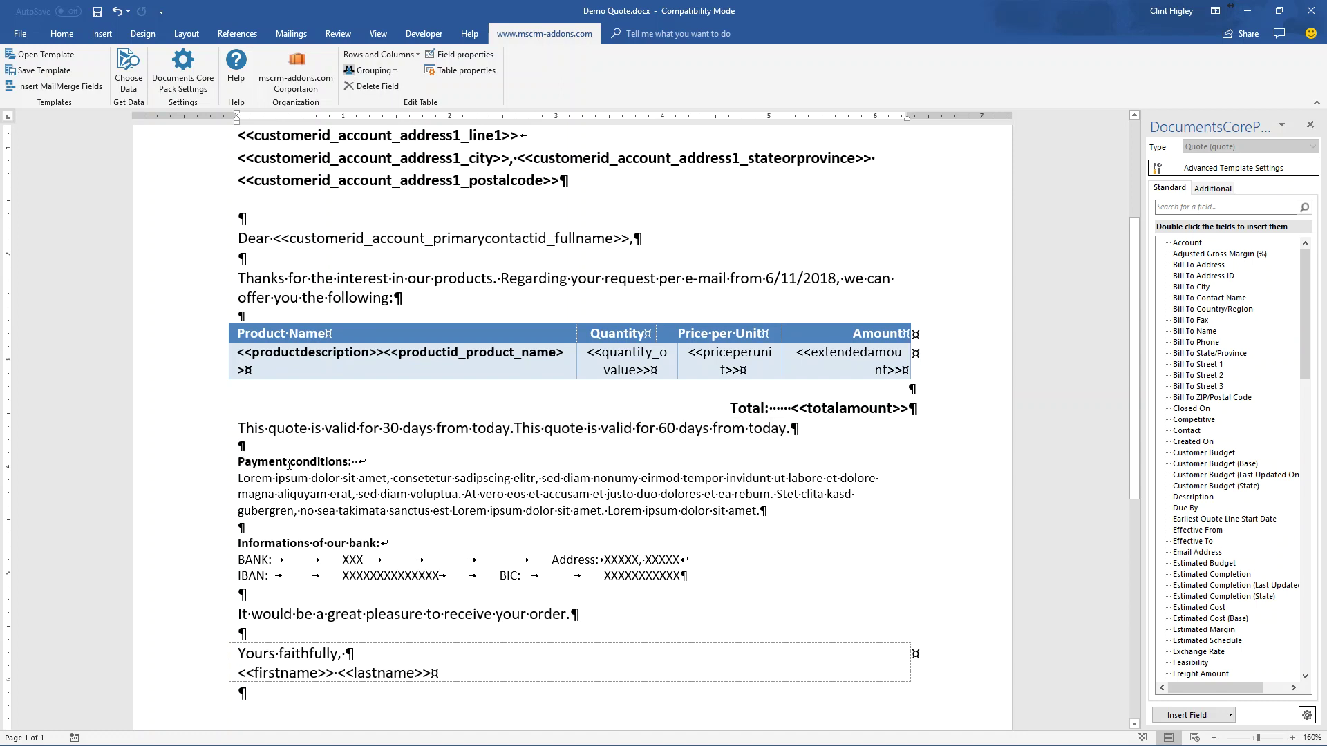
- Insert a paymentconditions prompt field on a new empty paragraph
key("Return")
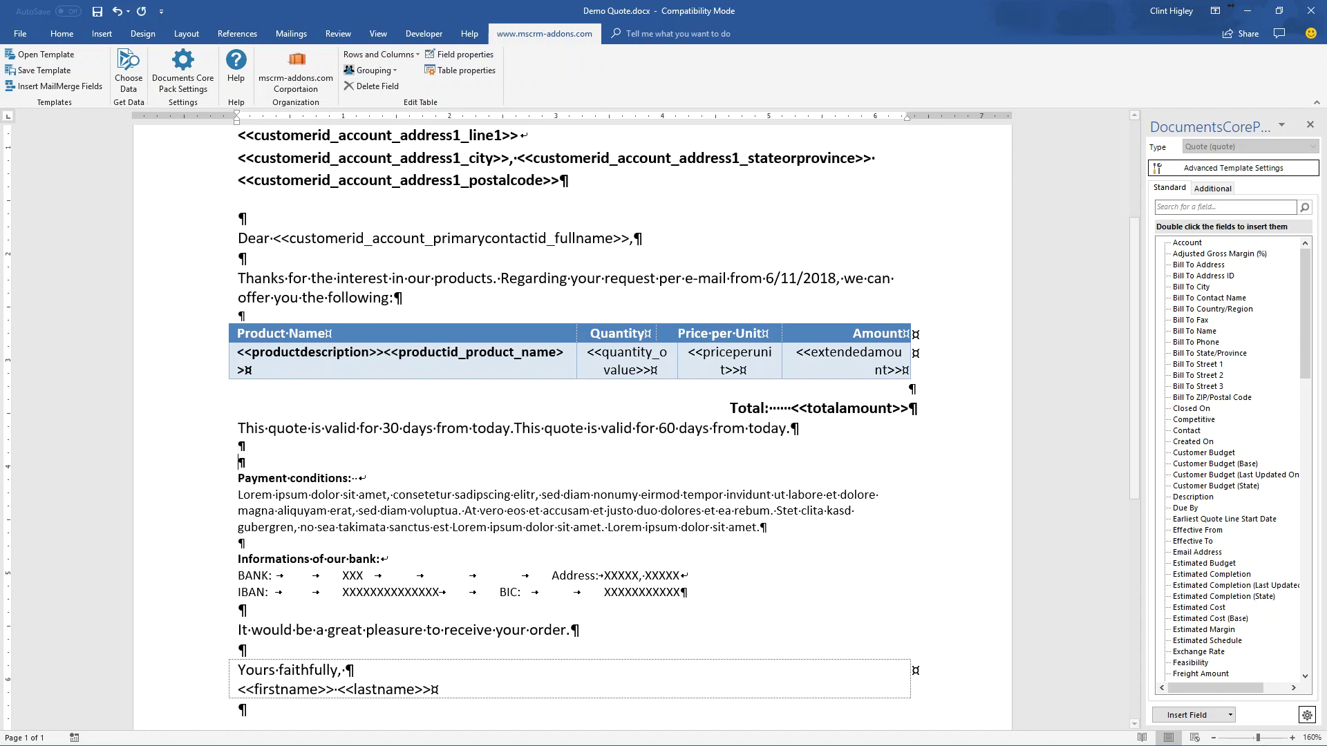
left_click(1228, 716)
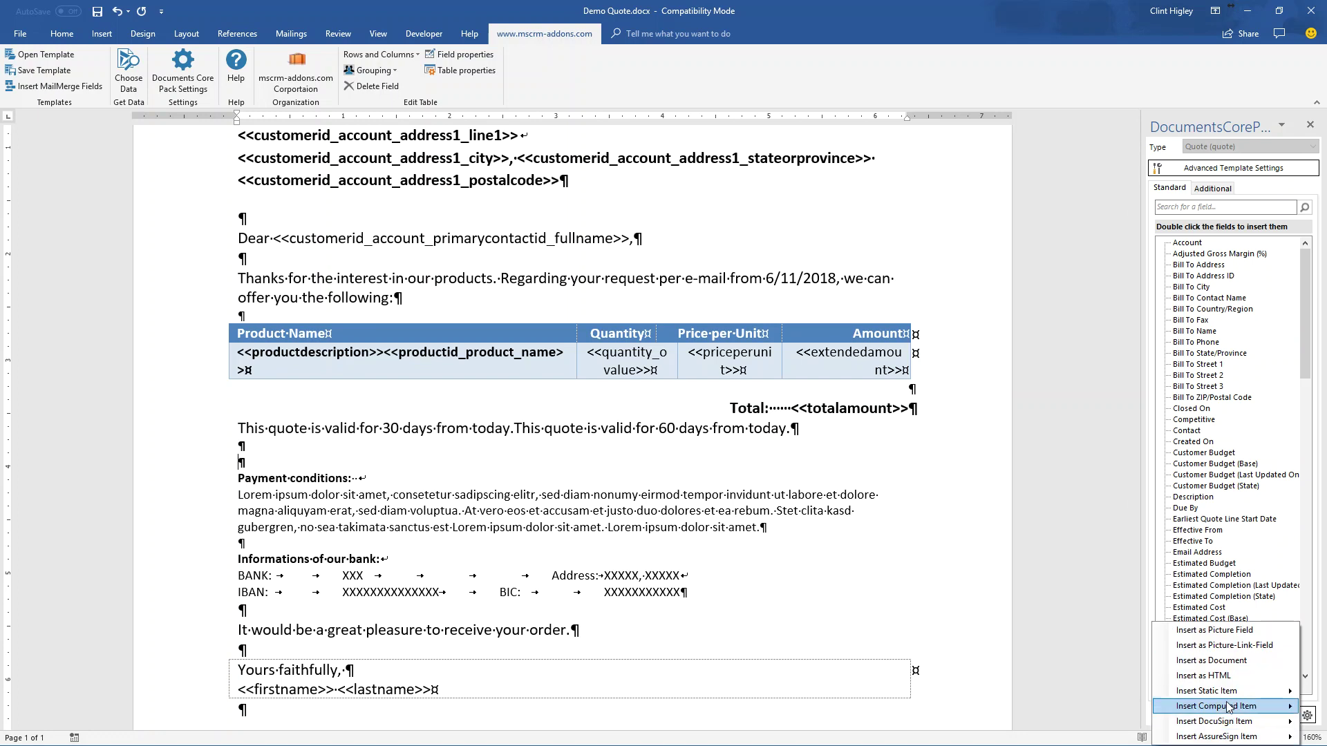
mouse_move(1228, 706)
mouse_move(1121, 735)
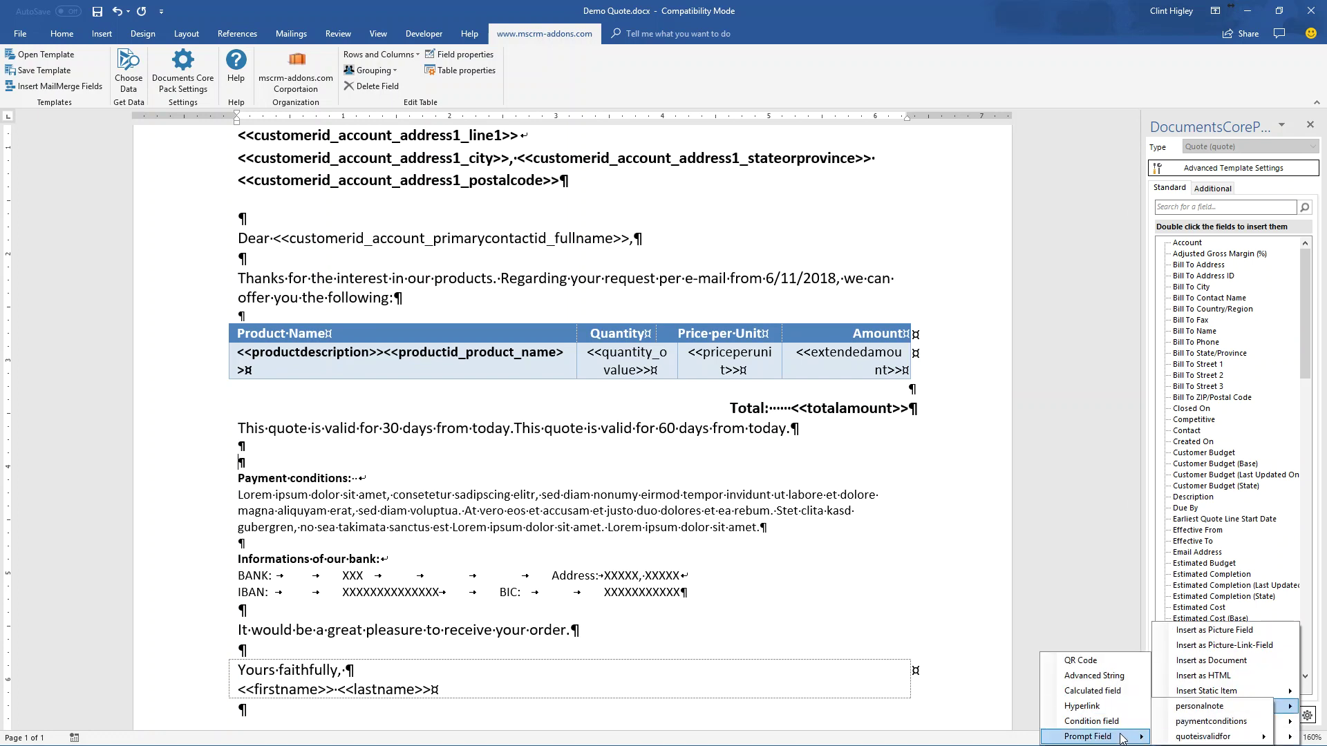
left_click(1187, 722)
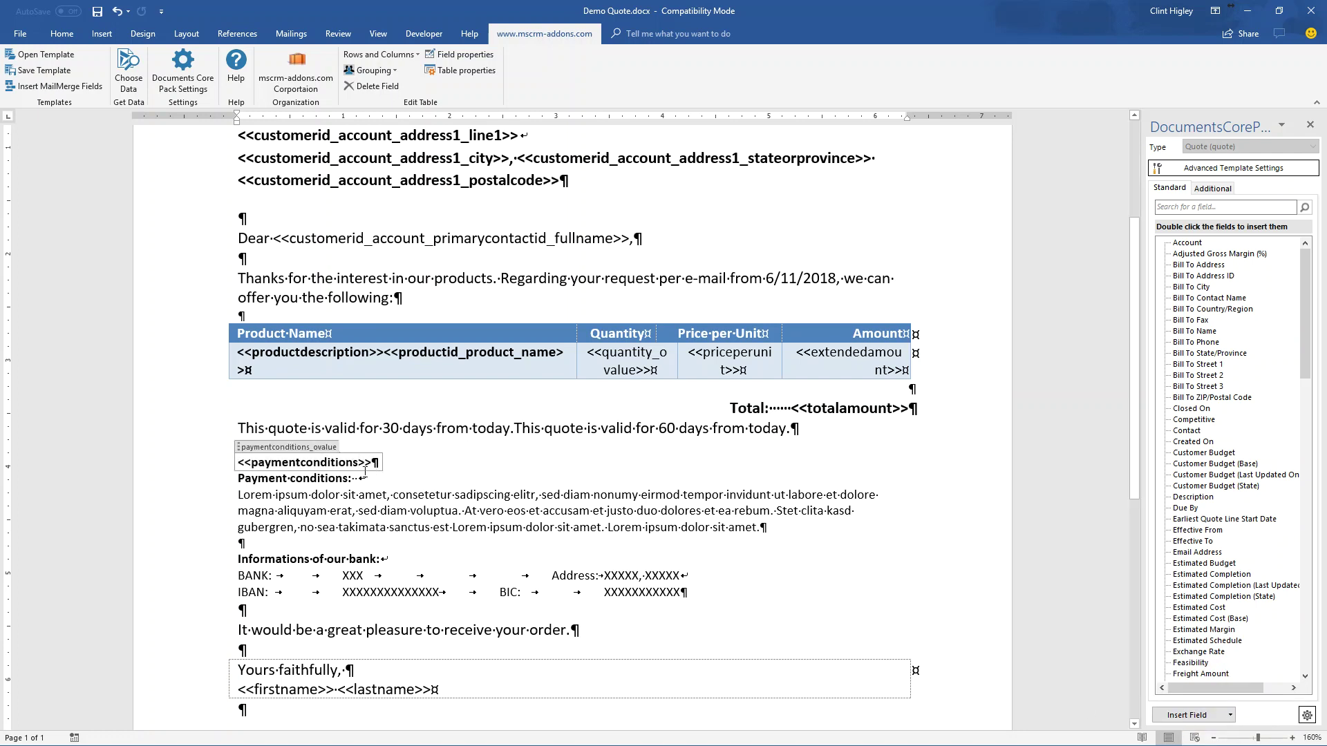
- Replace the field's placeholder with 'Payment conditions: Payment conditions here'
key("shift+Left")
key("shift+Left")
key("shift+Left")
key("shift+Left")
key("shift+Left")
key("shift+Left")
key("shift+Left")
key("shift+Left")
key("shift+Left")
key("shift+Left")
key("shift+Left")
key("shift+Left")
key("shift+Left")
key("shift+Left")
key("shift+Left")
key("shift+Left")
key("shift+Left")
key("shift+Left")
key("shift+Left")
key("shift+Left")
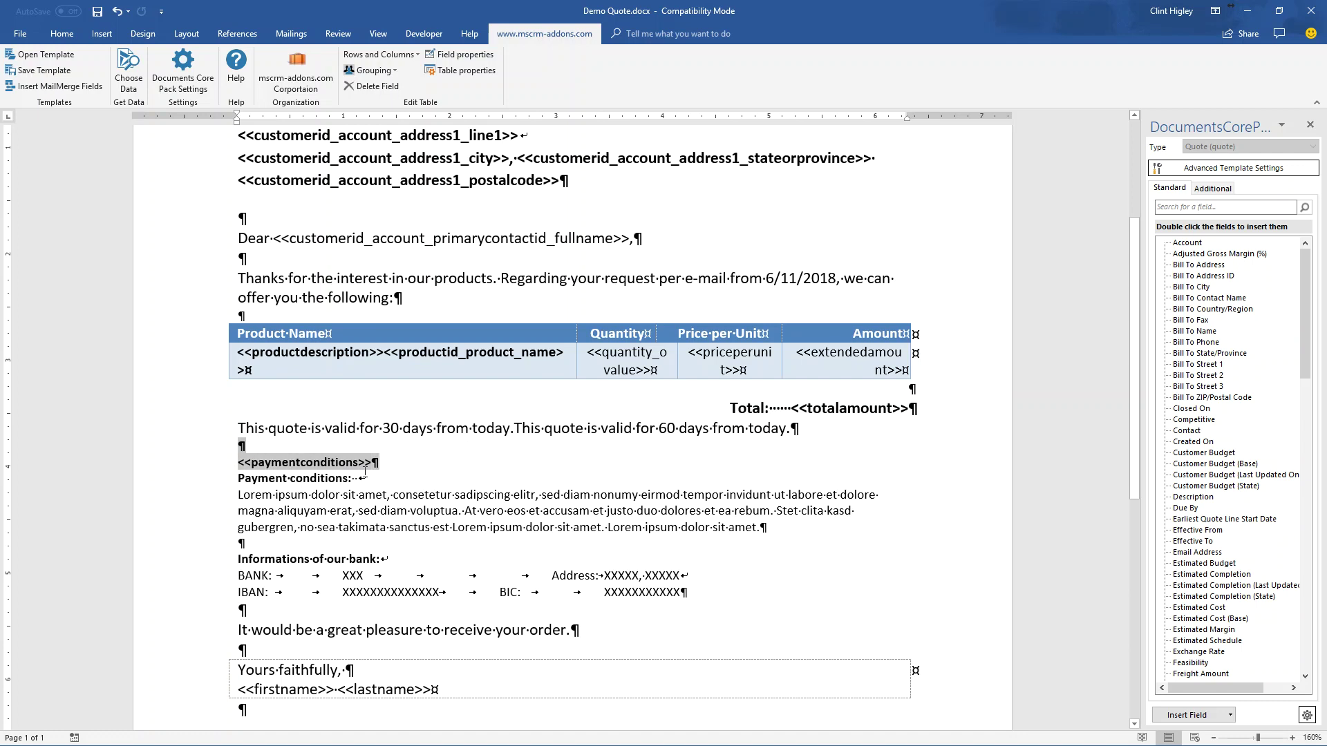
key("Delete")
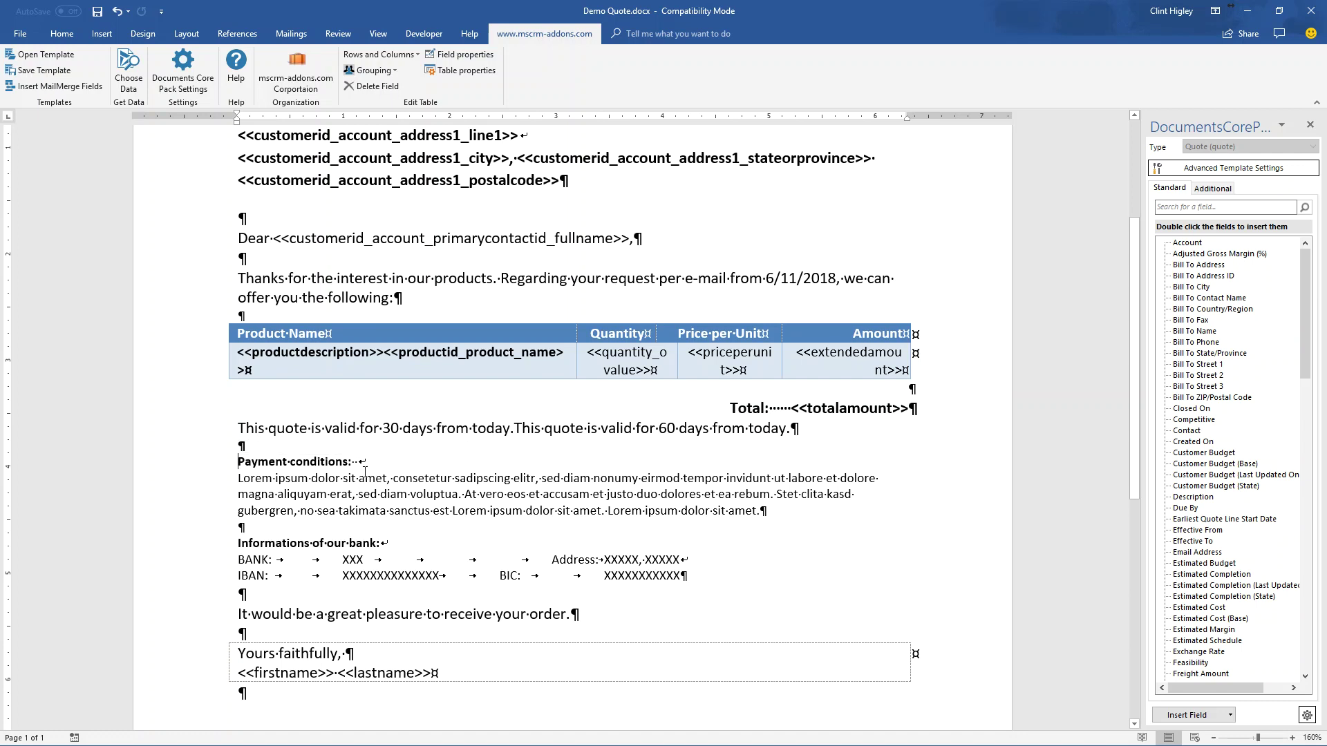
key("ctrl+z")
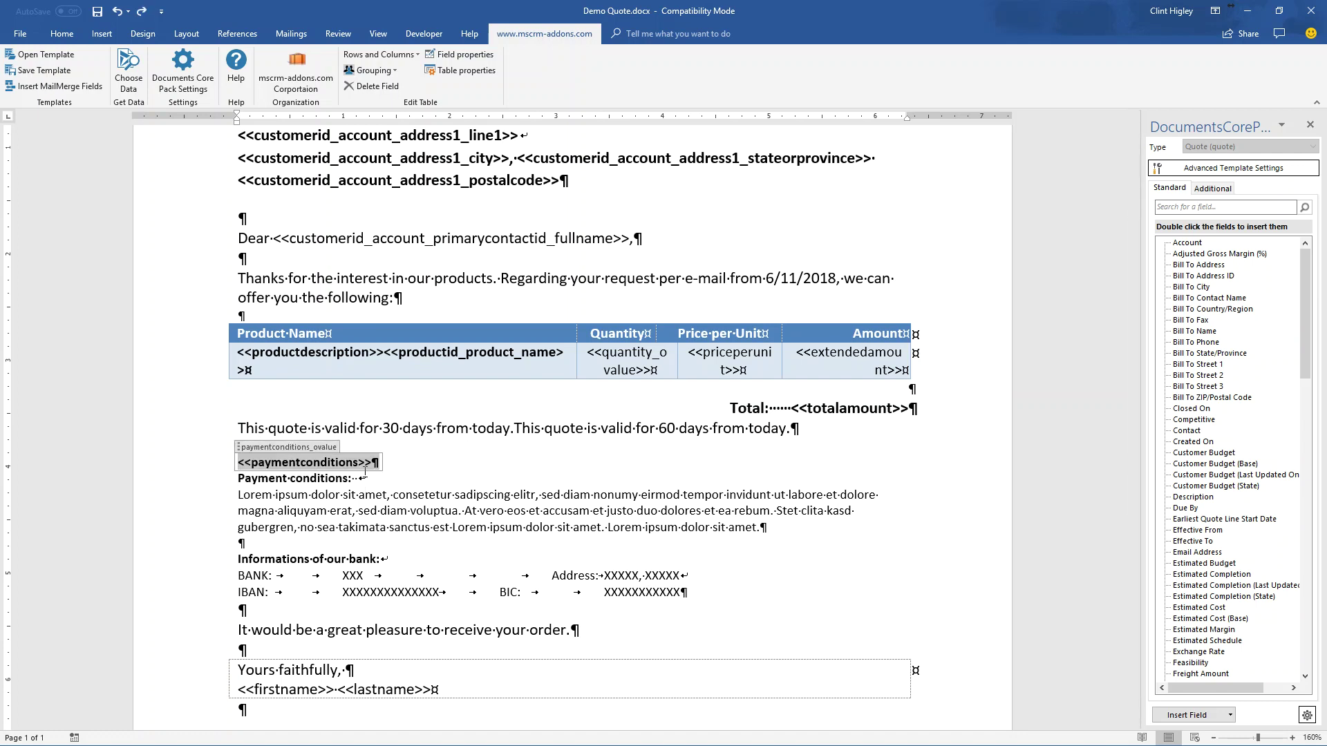
key("Left")
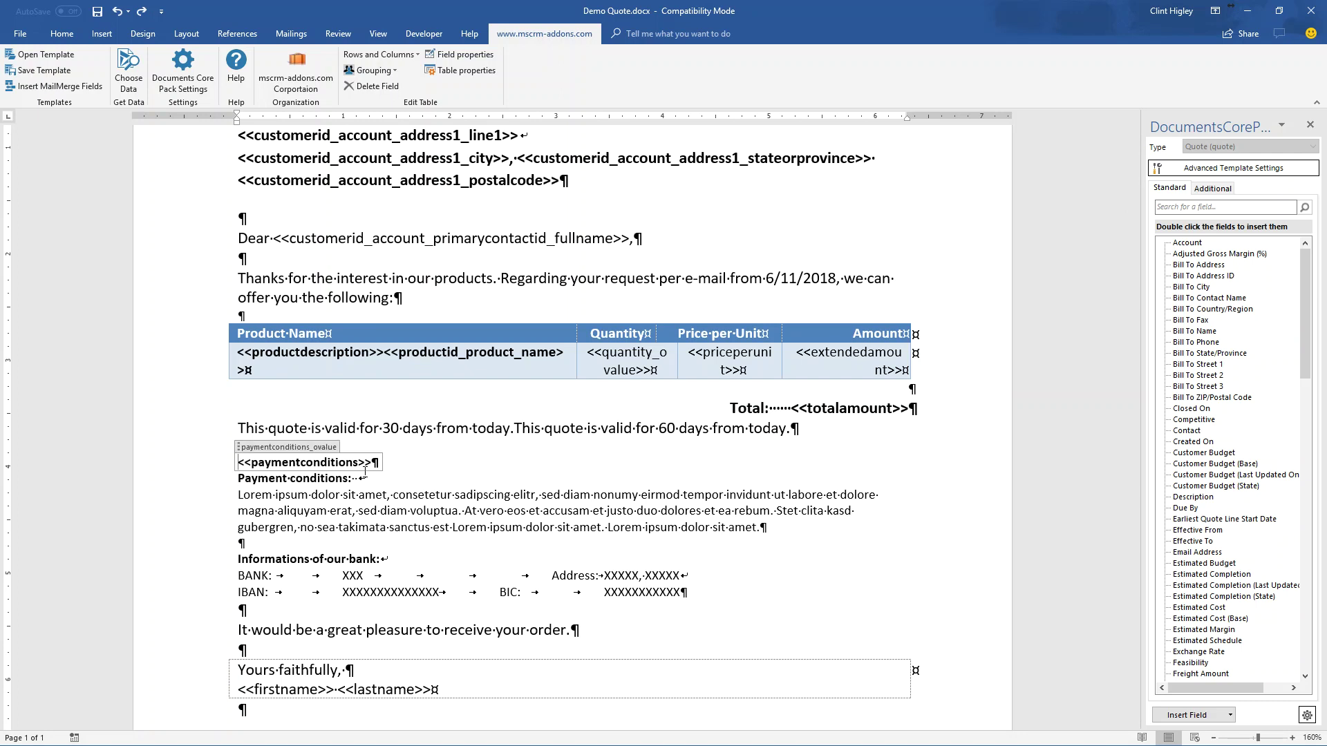
key("shift+Right")
key("shift+Right")
key("shift+Right")
key("shift+Right")
key("shift+Right")
key("shift+Right")
key("shift+Right")
key("shift+Right")
key("shift+Right")
key("shift+Right")
key("shift+Right")
key("shift+Right")
key("shift+Right")
key("shift+Right")
key("shift+Right")
key("shift+Right")
key("shift+Right")
key("shift+Right")
key("shift+Right")
key("shift+Right")
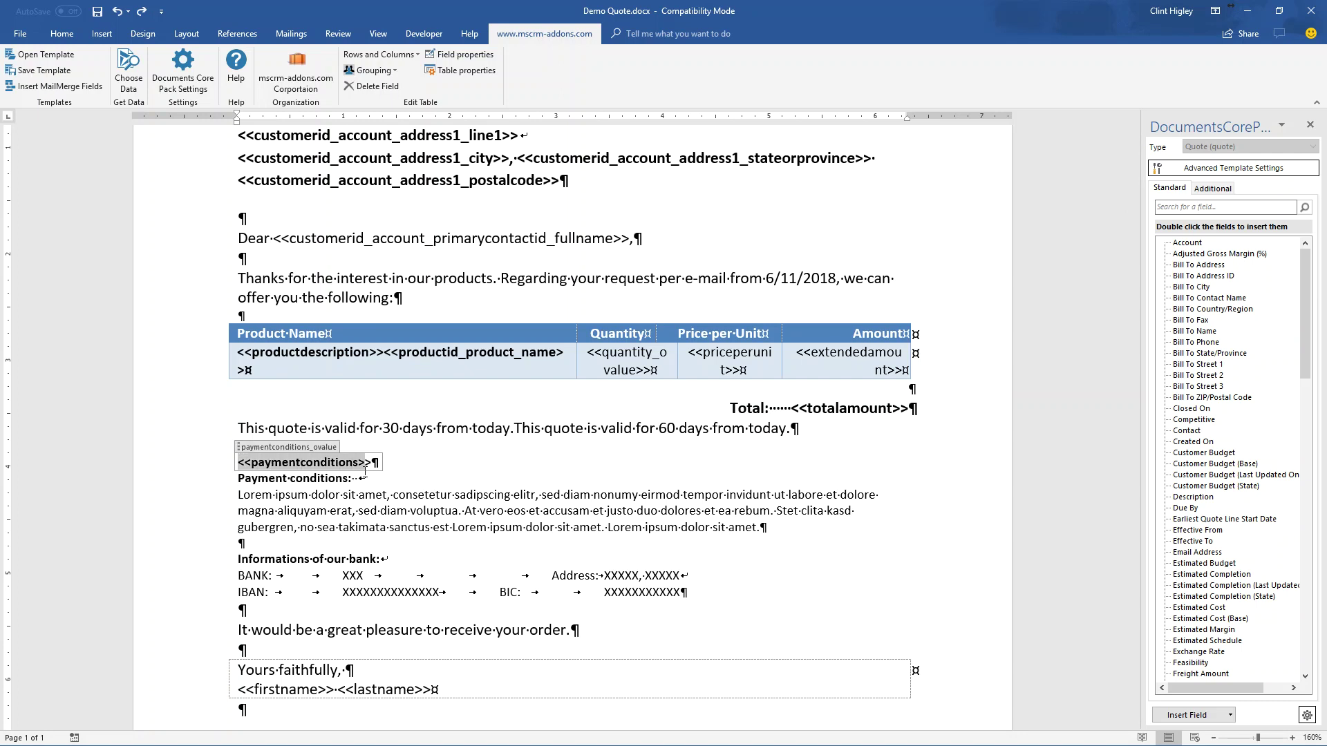
key("shift+Right")
key("shift+Right")
key("Delete")
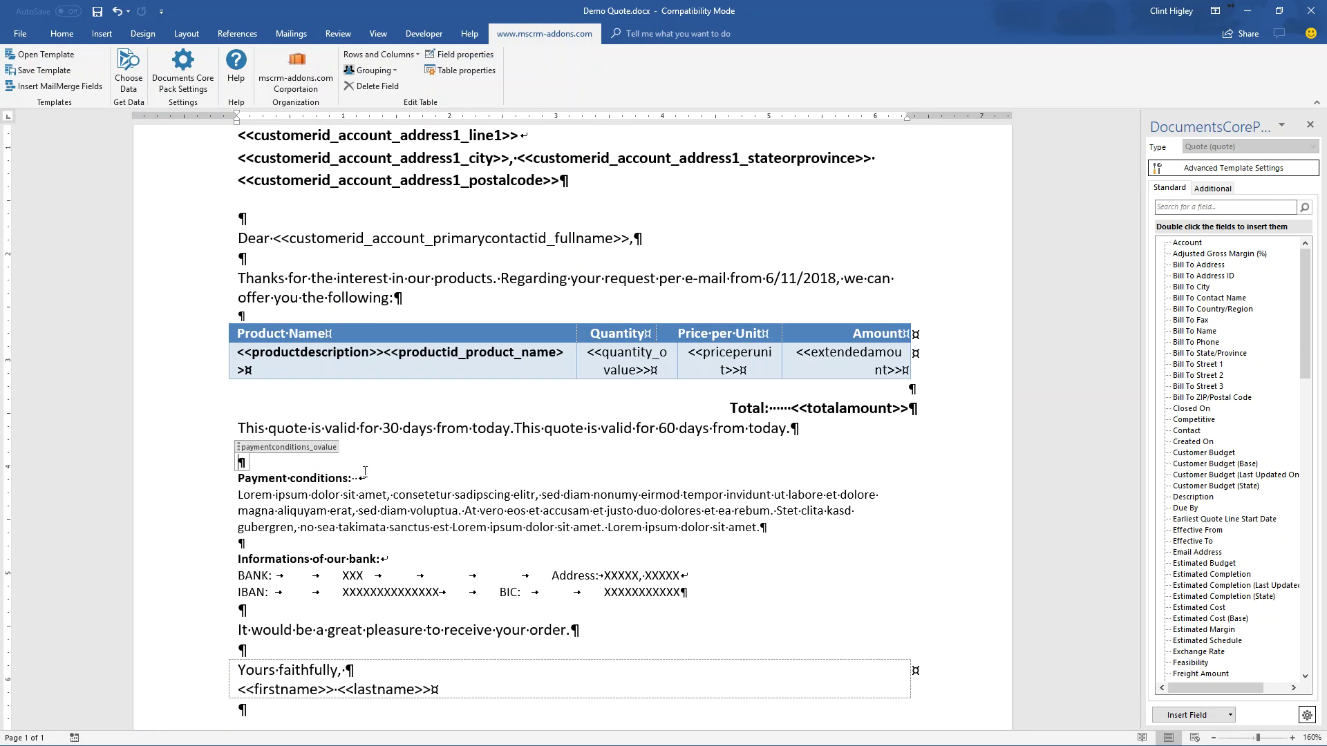
type("Payment conditions: ")
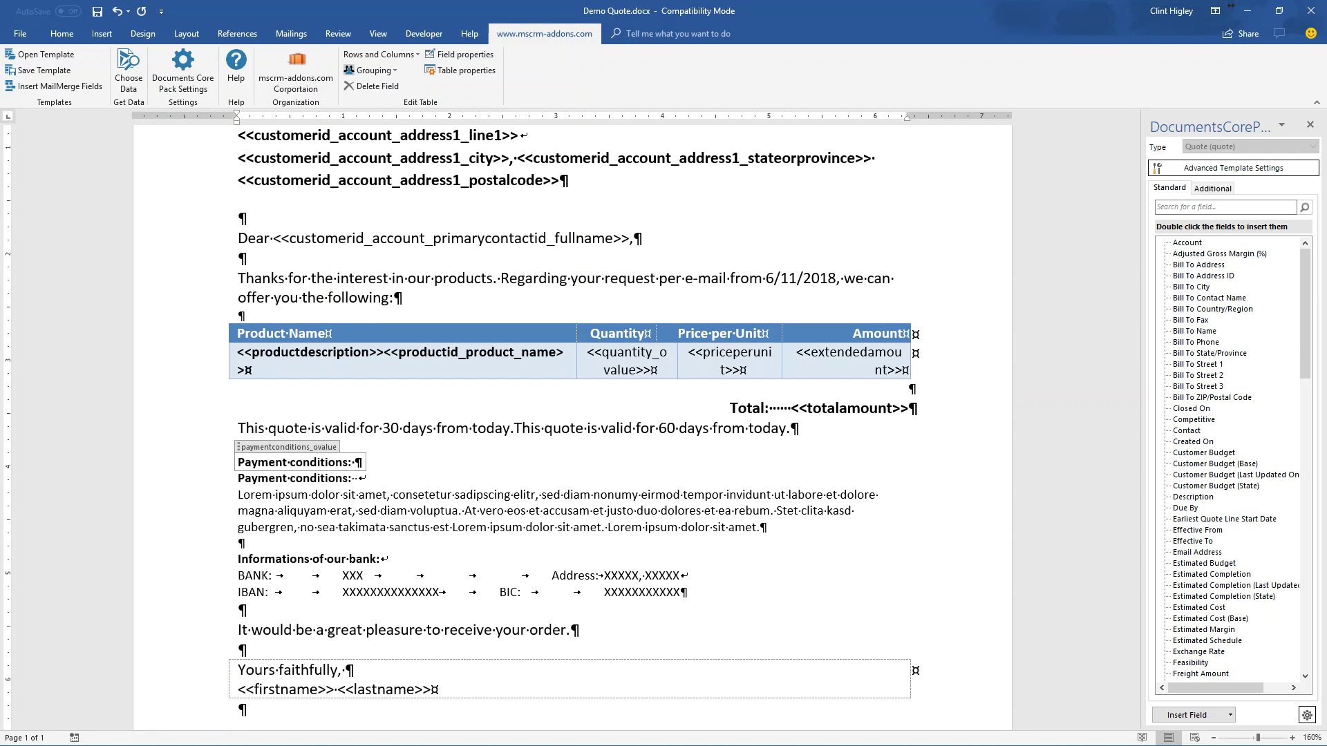
type("Payment condit")
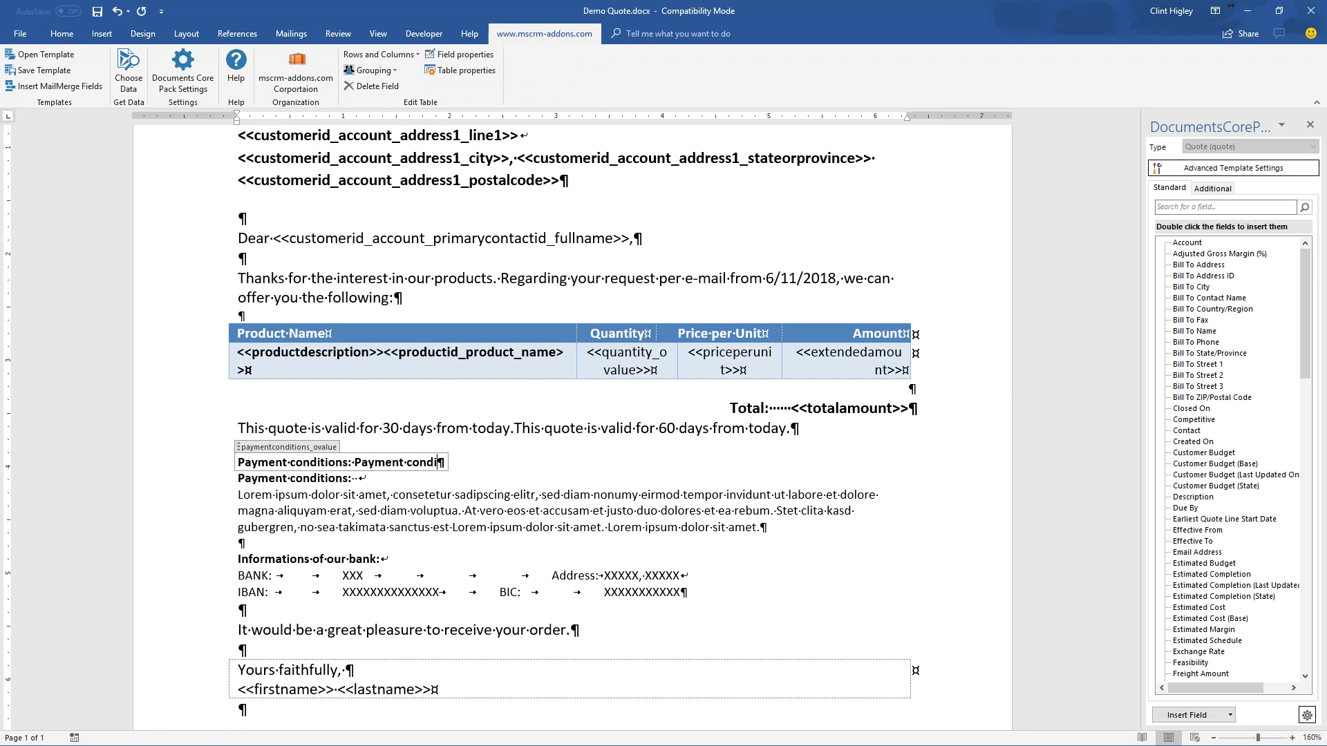
type("ions here")
- Delete the old Payment conditions heading and Lorem ipsum paragraph
left_click(319, 491)
left_click_drag(238, 475, 765, 536)
key("Delete")
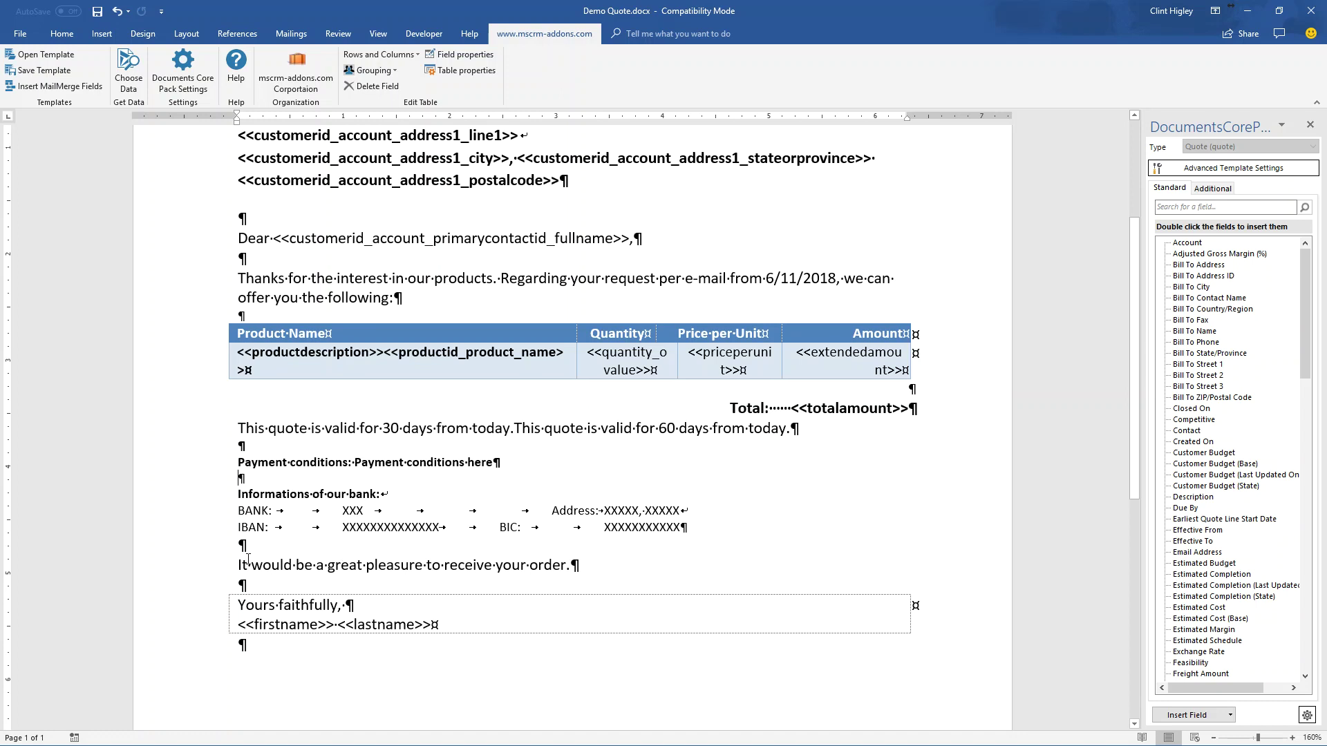
- Insert a <<personalnote>> prompt field on a new line above the closing order sentence
left_click(297, 553)
key("Return")
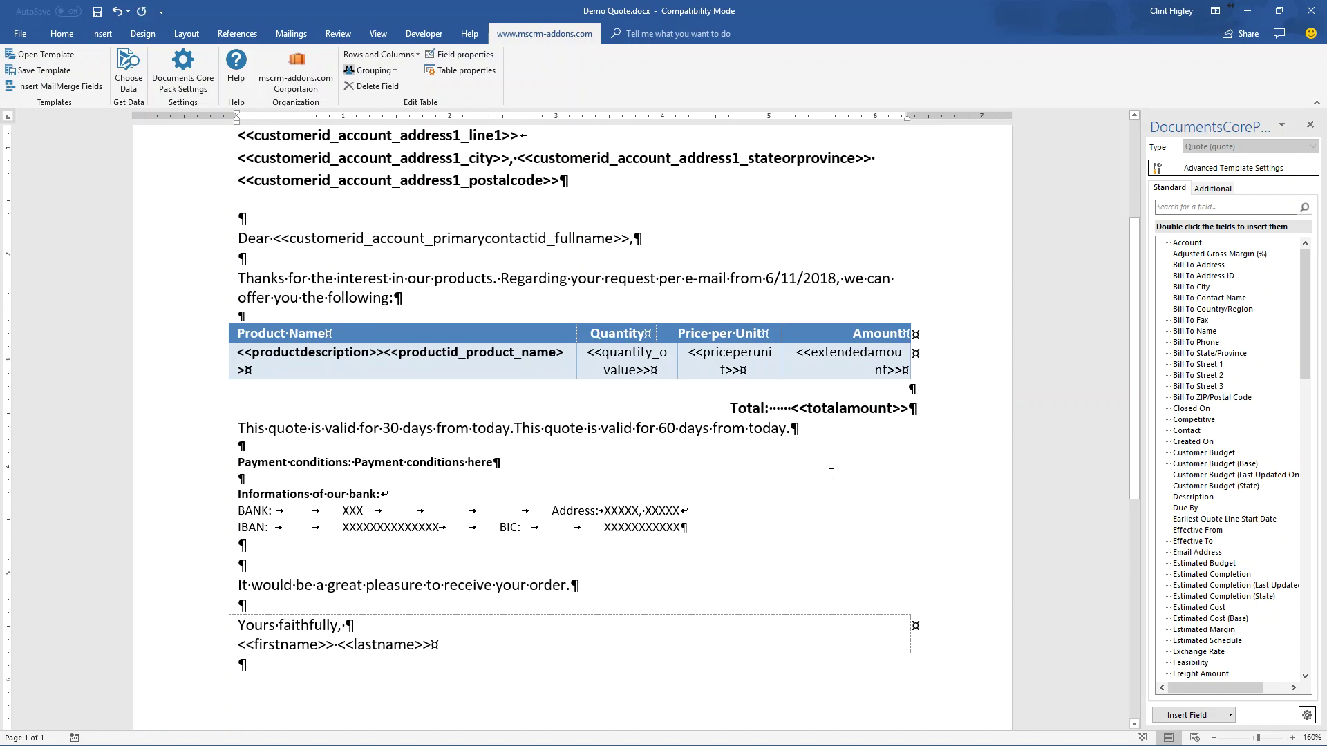
left_click(1231, 716)
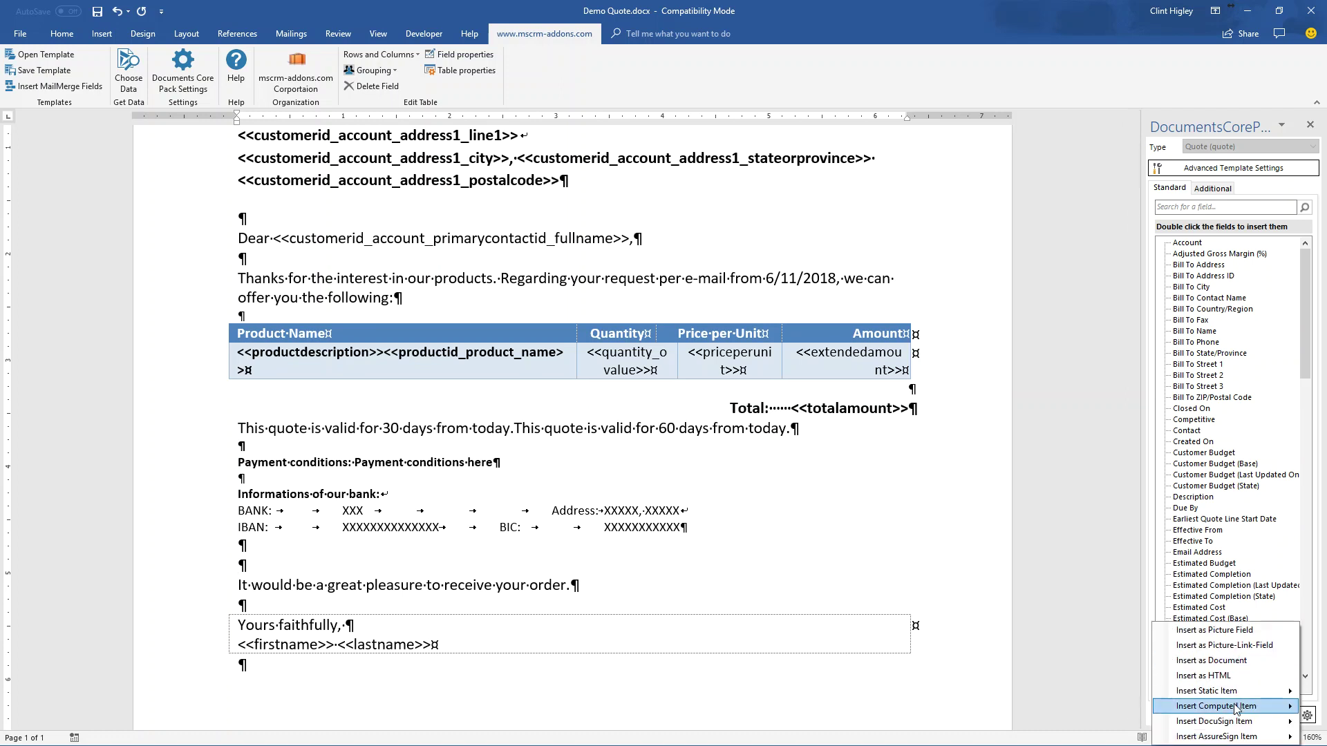
mouse_move(1220, 706)
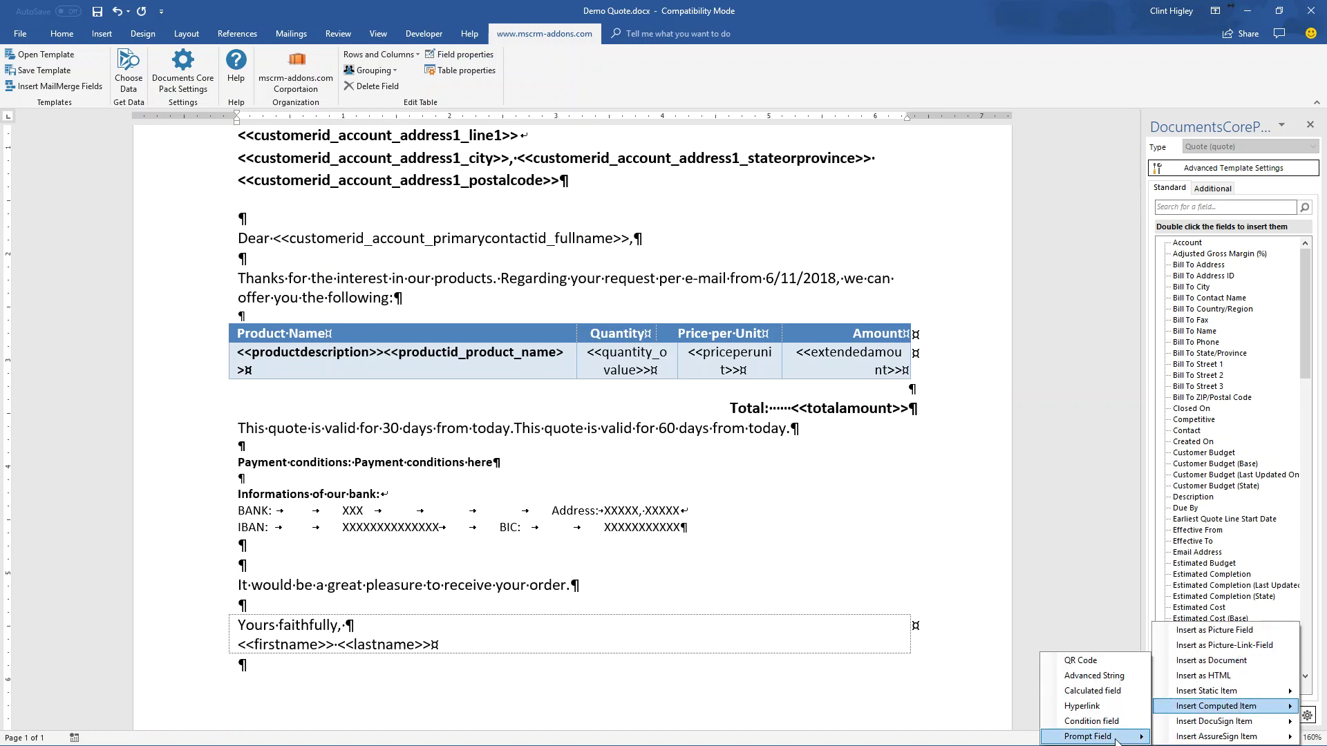
mouse_move(1115, 738)
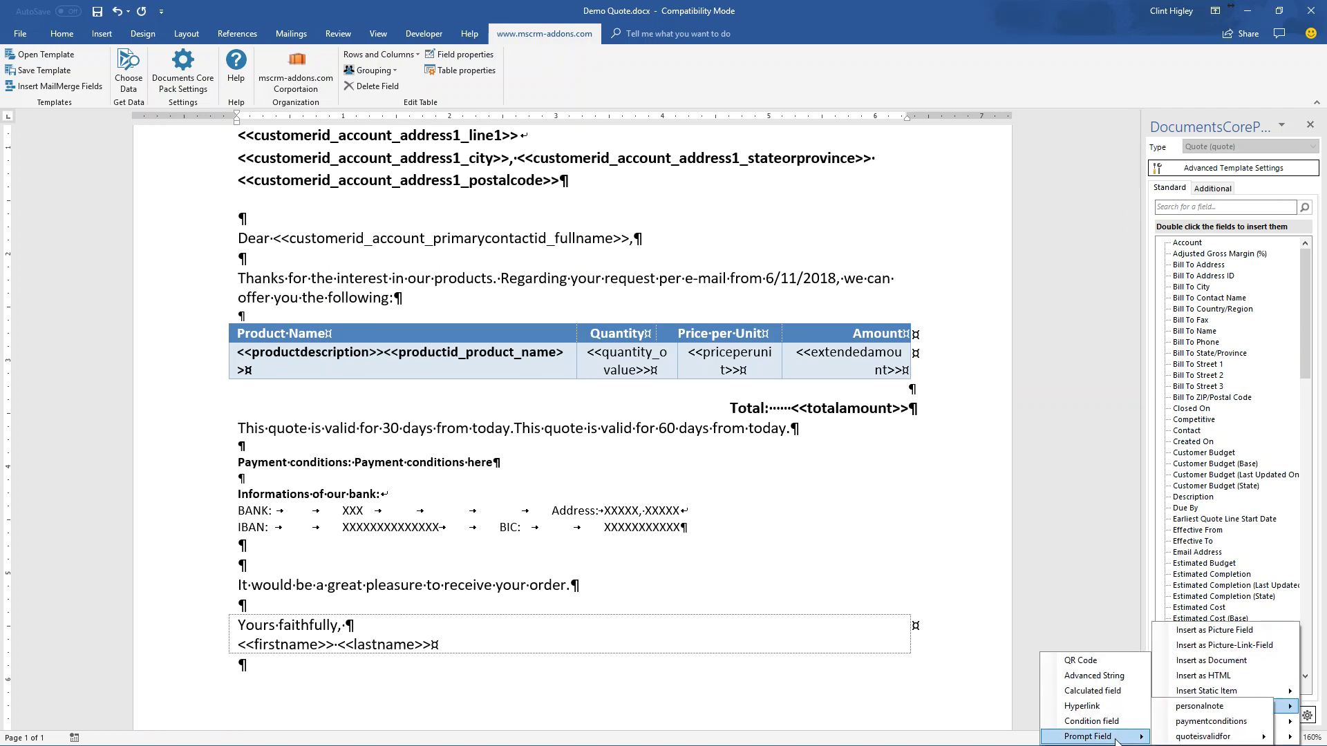
left_click(1198, 707)
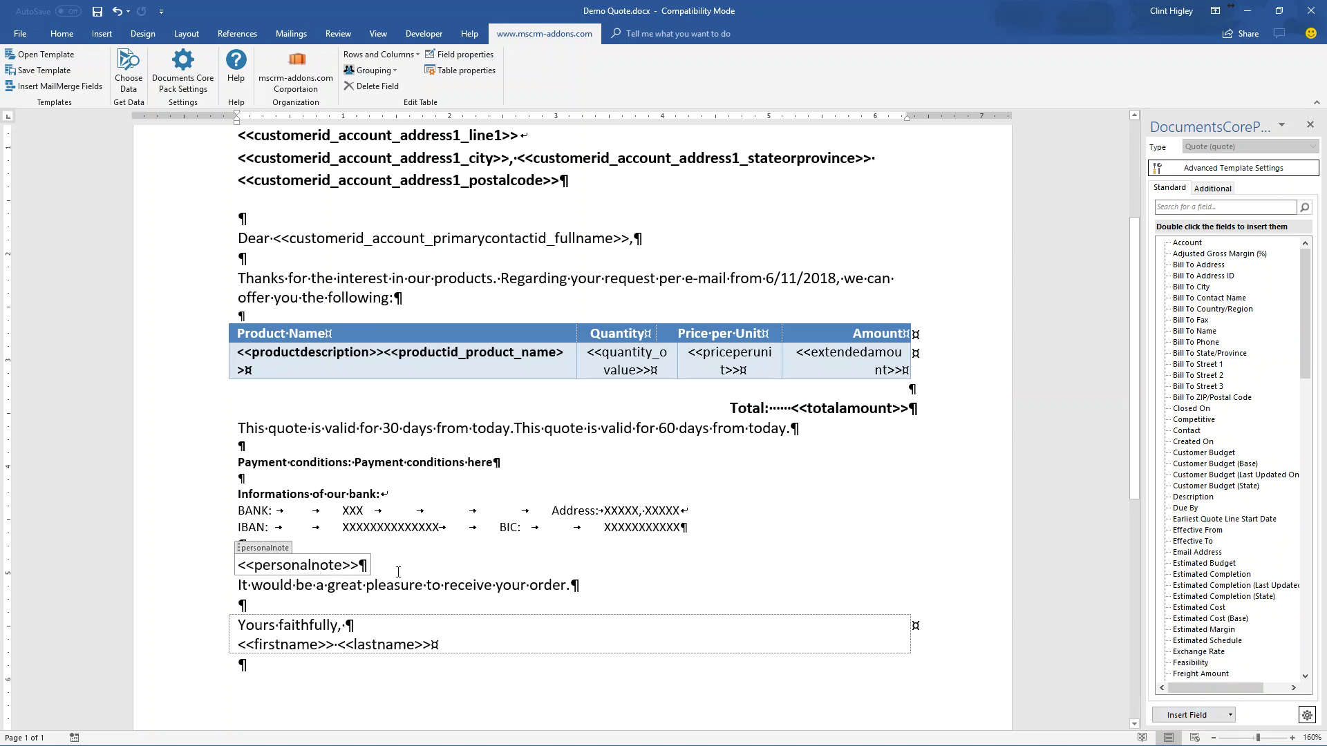
- Save the template over Demo Quote User p.docx, confirming the overwrite
left_click(35, 76)
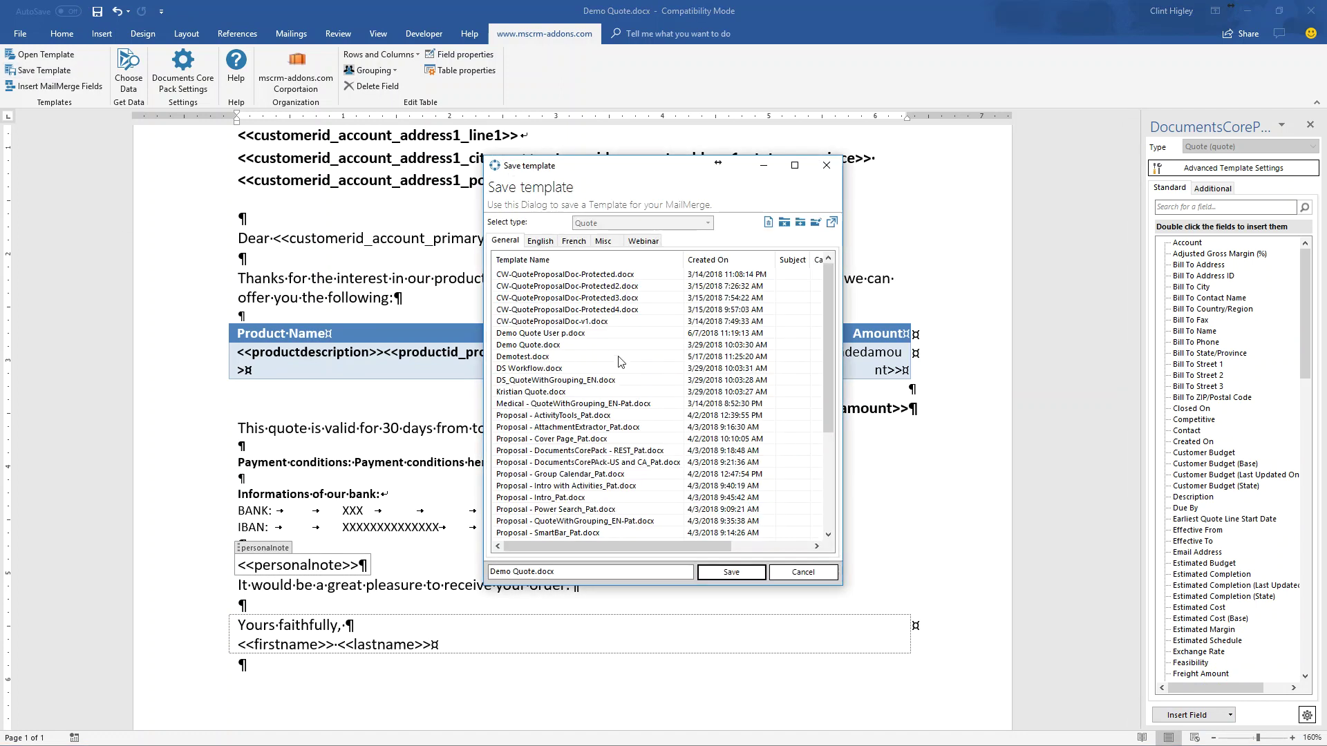
left_click(545, 336)
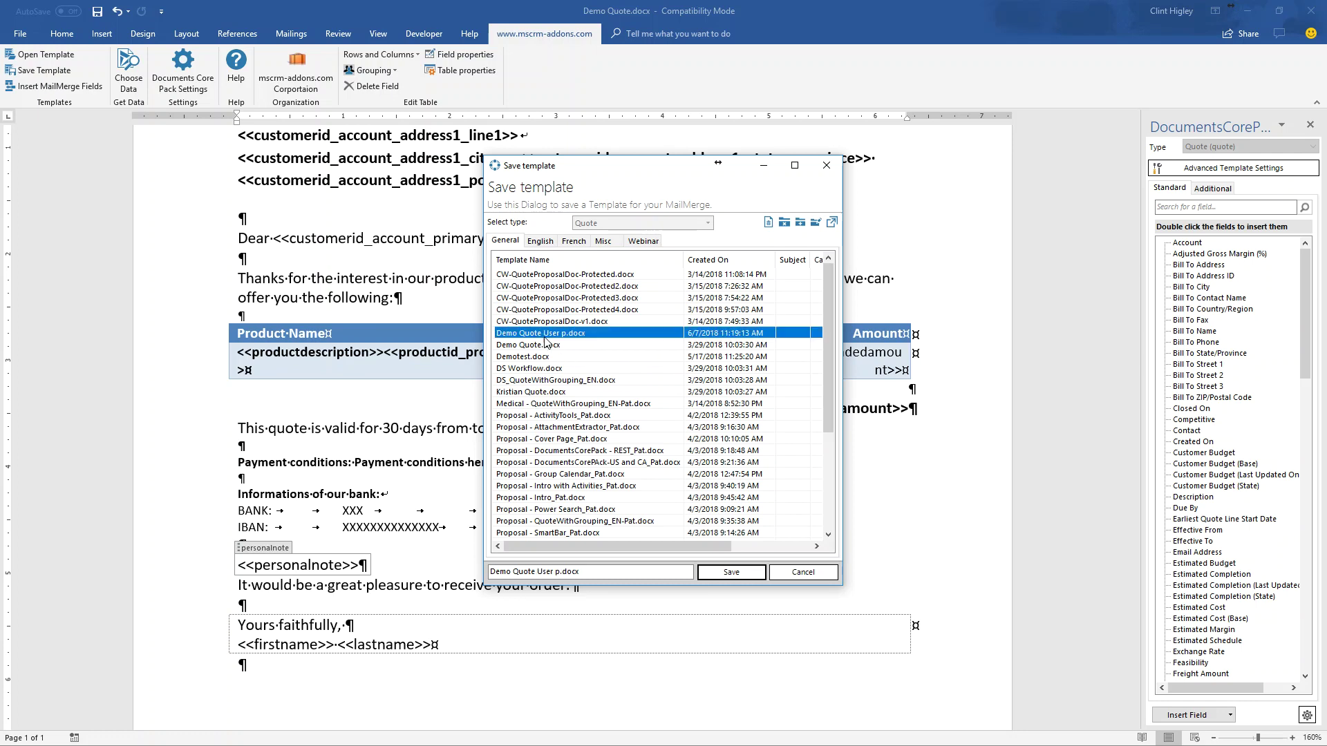
left_click(738, 578)
left_click(687, 405)
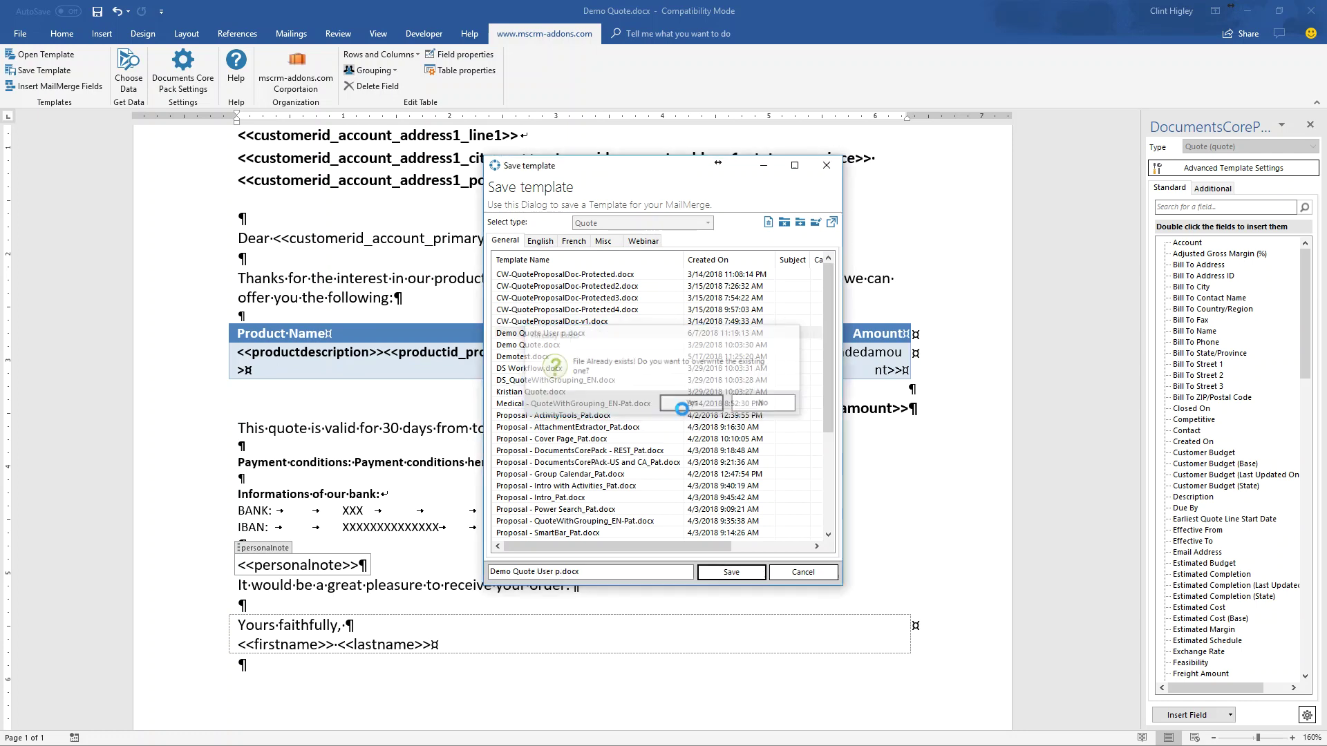
left_click(826, 165)
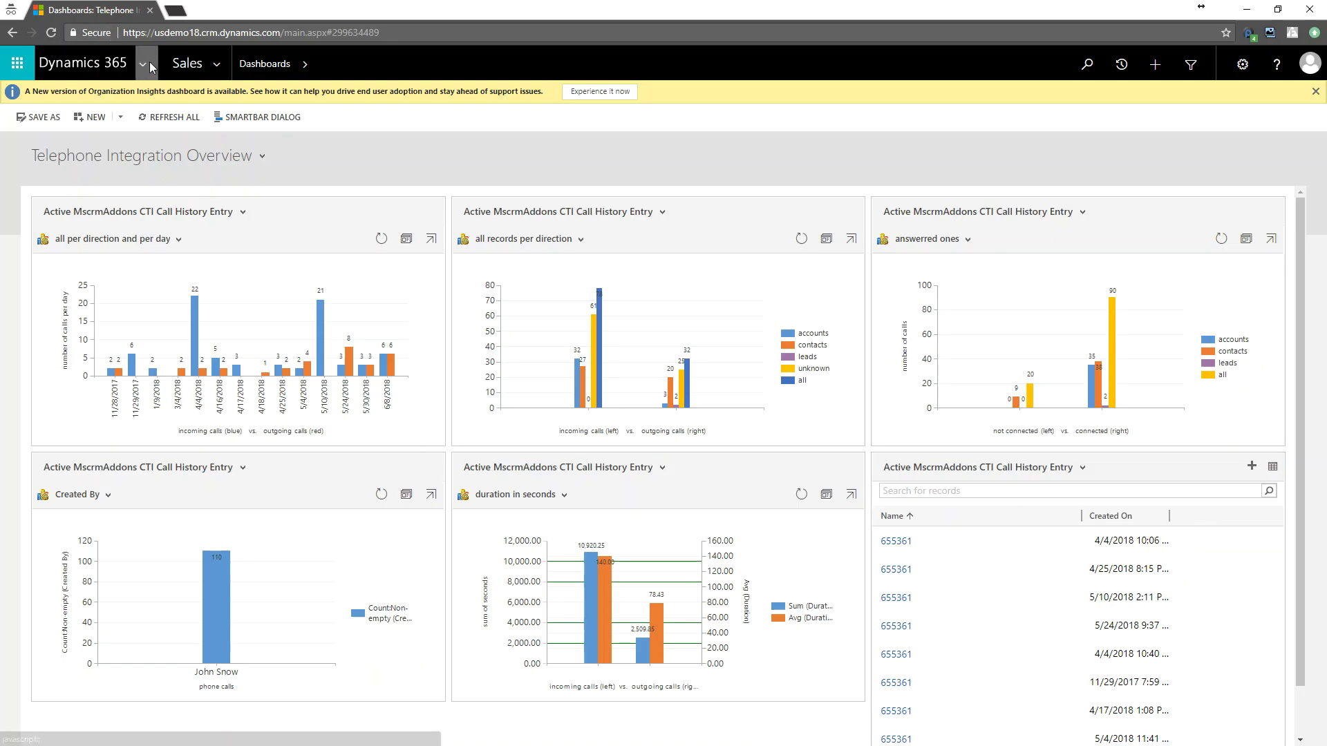
- Go to Sales > Quotes and select the draft $6,210.00 Tablet Hardware quote for Litware
left_click(216, 63)
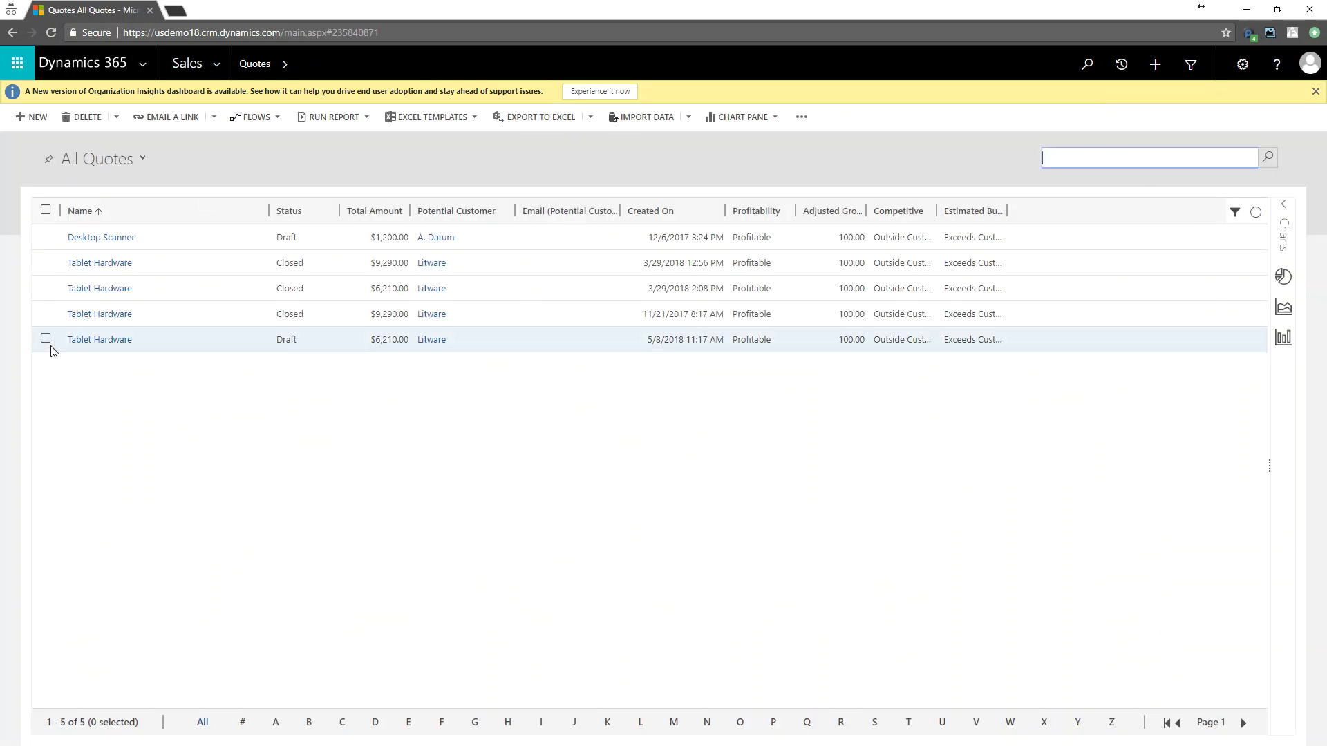
left_click(46, 338)
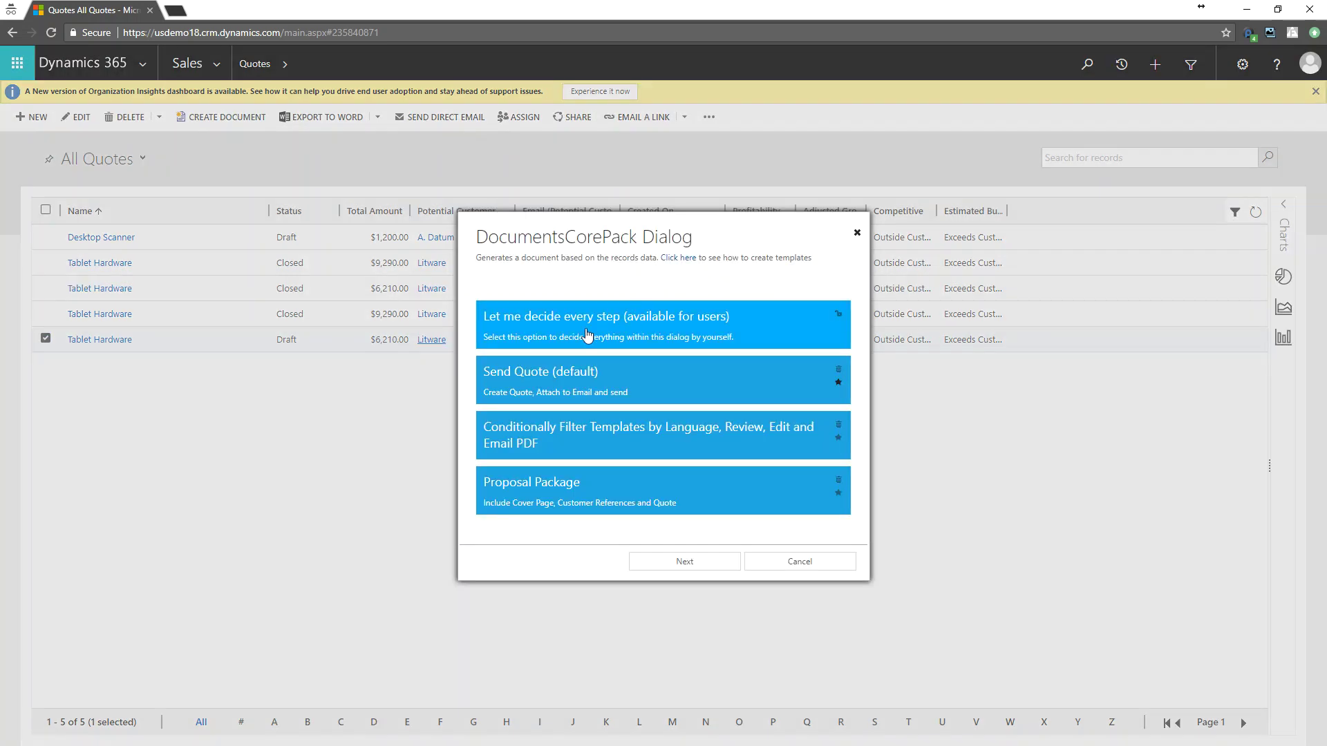
- Choose step-by-step generation and pick the Webinar template Quote with User Prompts v2.docx
left_click(586, 336)
left_click(770, 305)
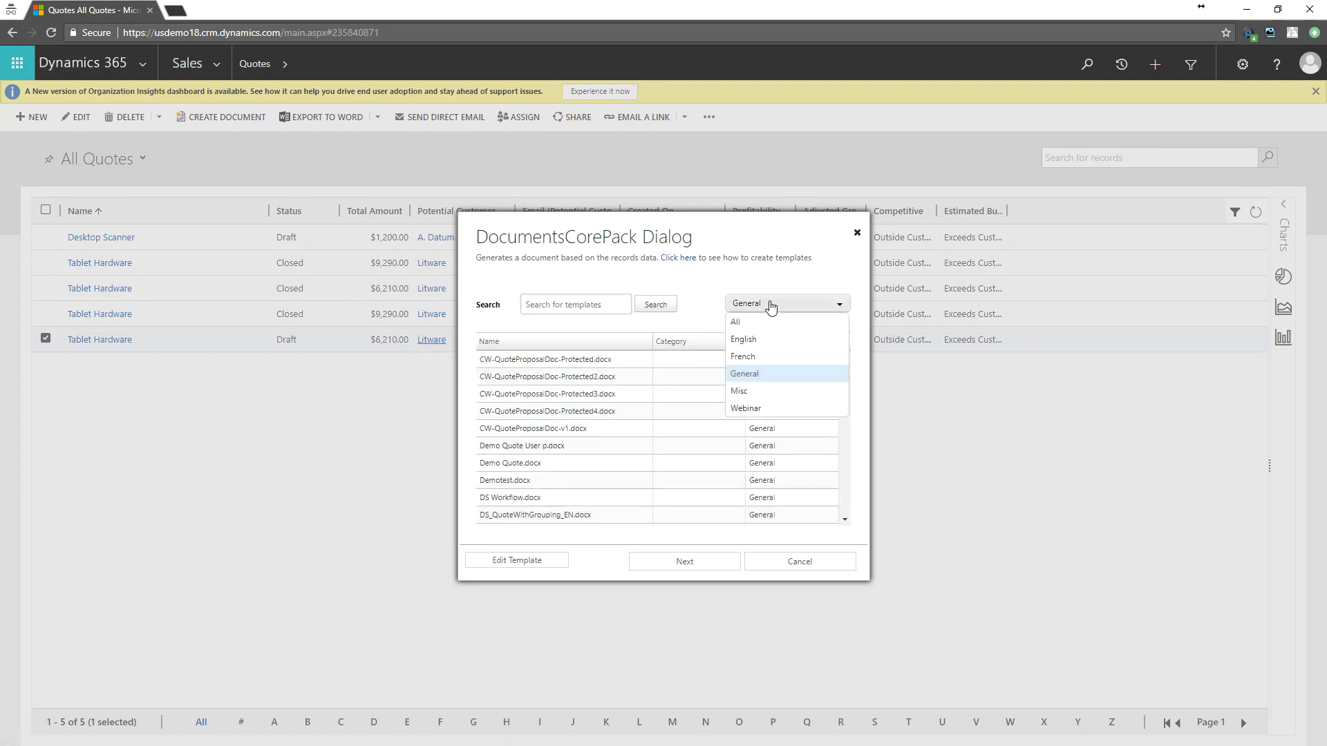
left_click(751, 408)
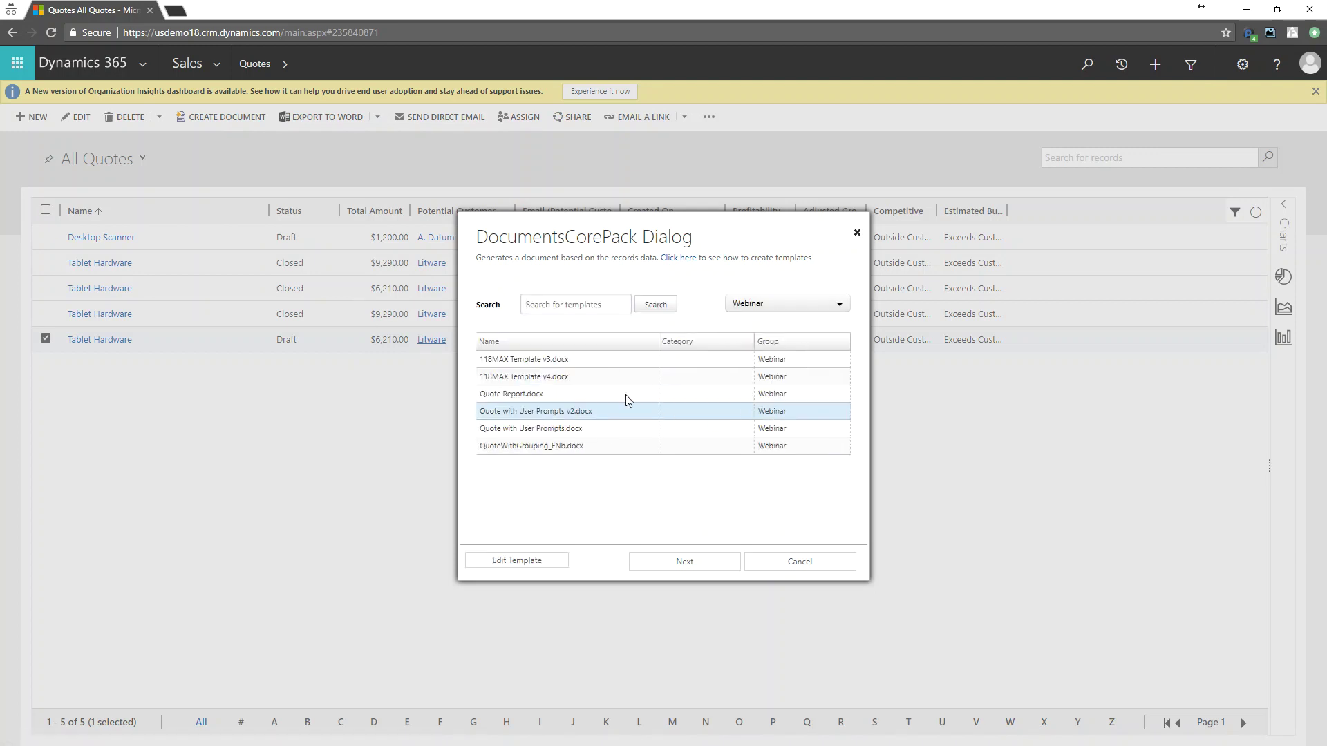
left_click(530, 415)
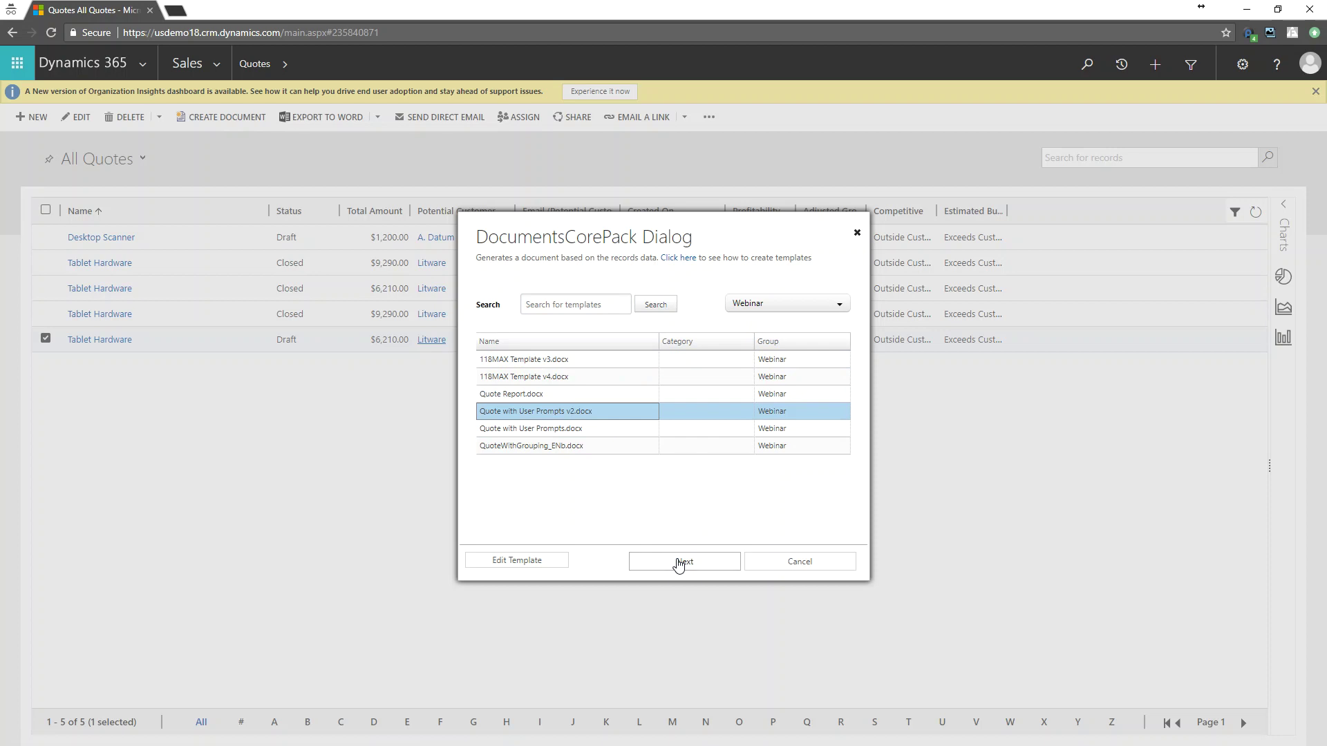
left_click(679, 562)
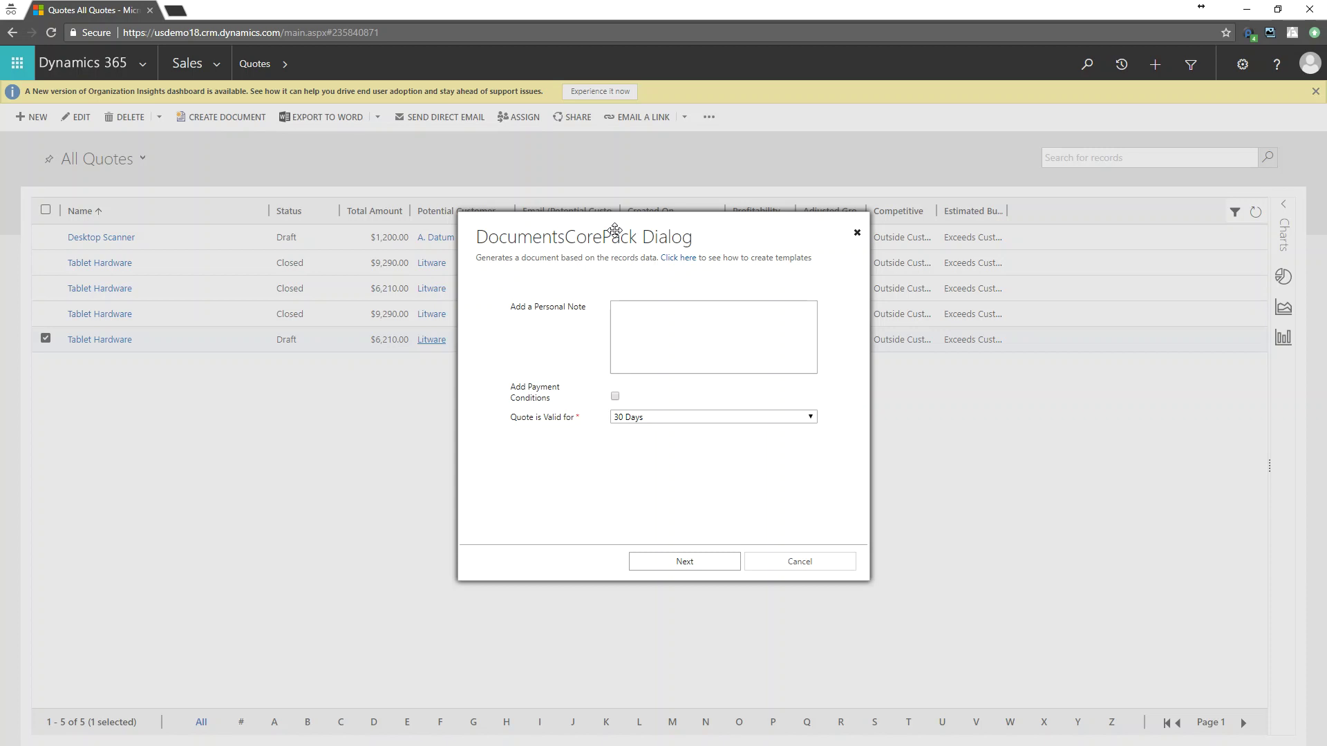
- Enter the note 'This is a note to you.', include payment conditions, and set validity to 60 Days
left_click(663, 315)
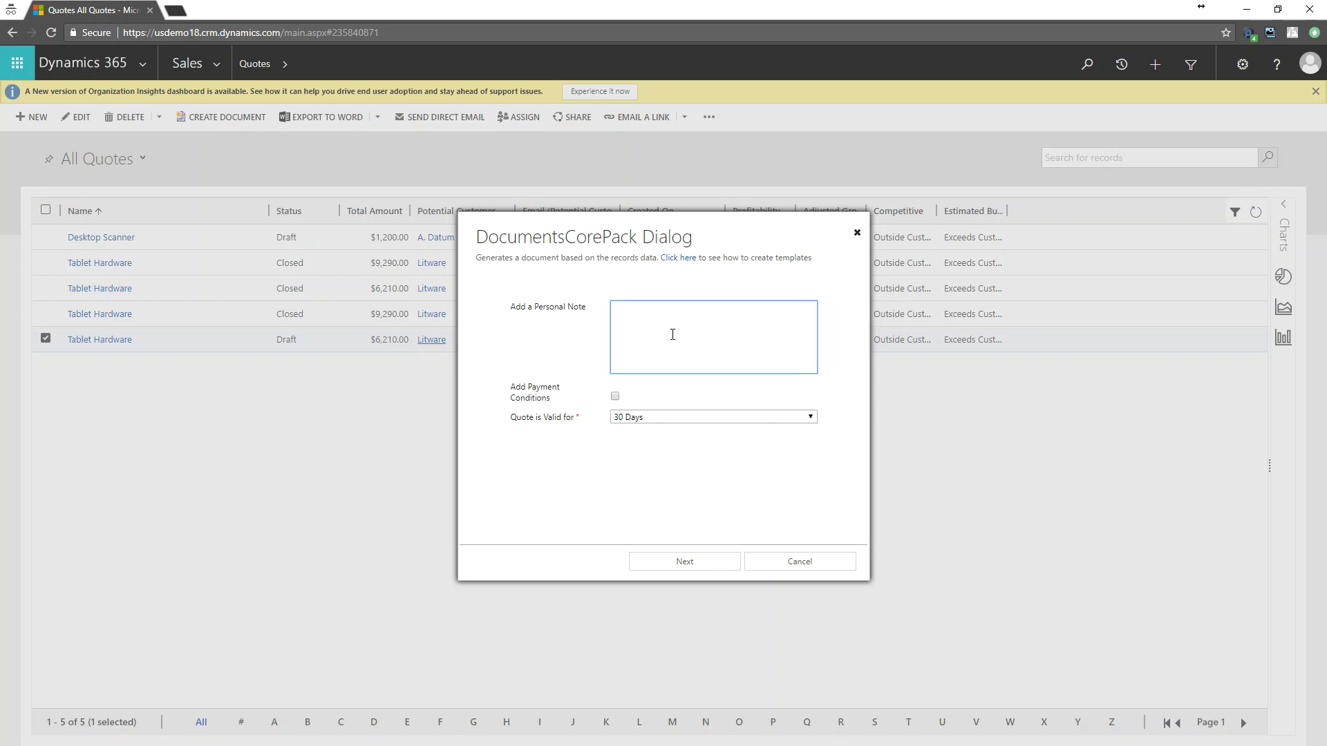
type("This is a note to you.")
left_click(615, 399)
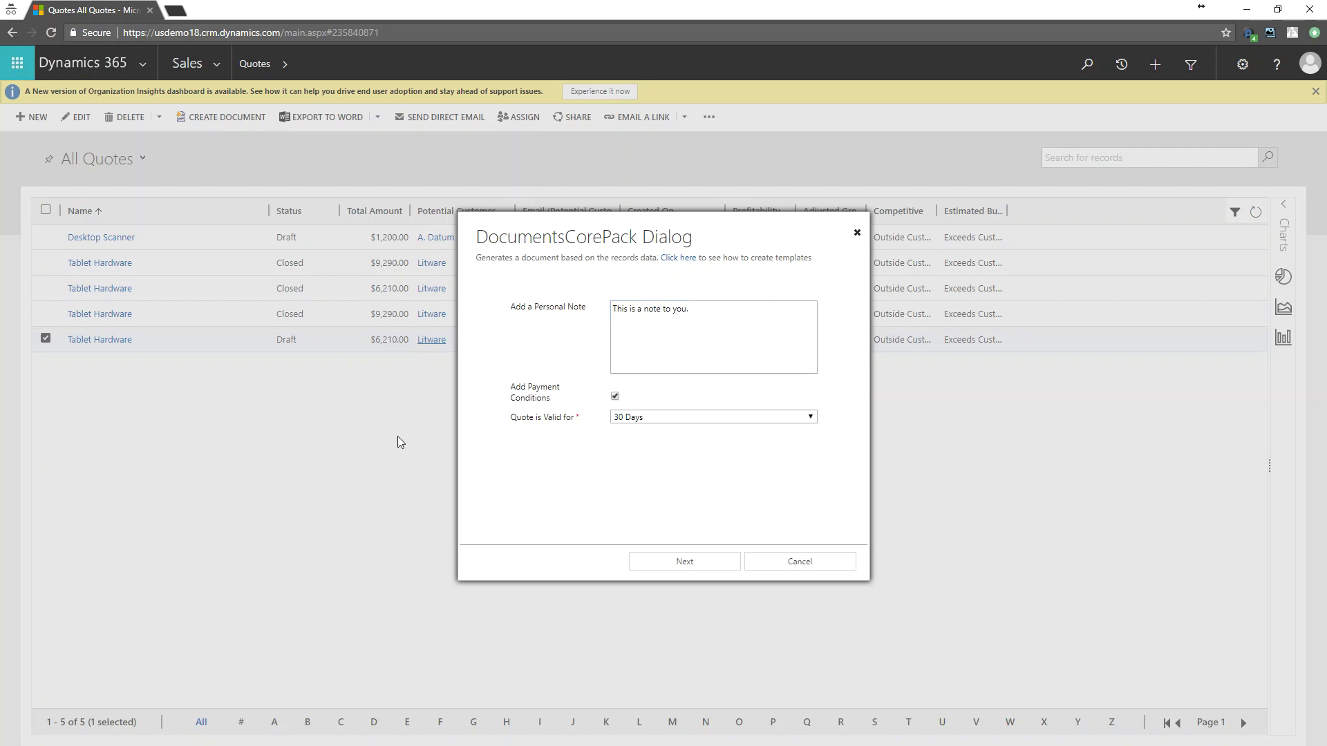
left_click(812, 418)
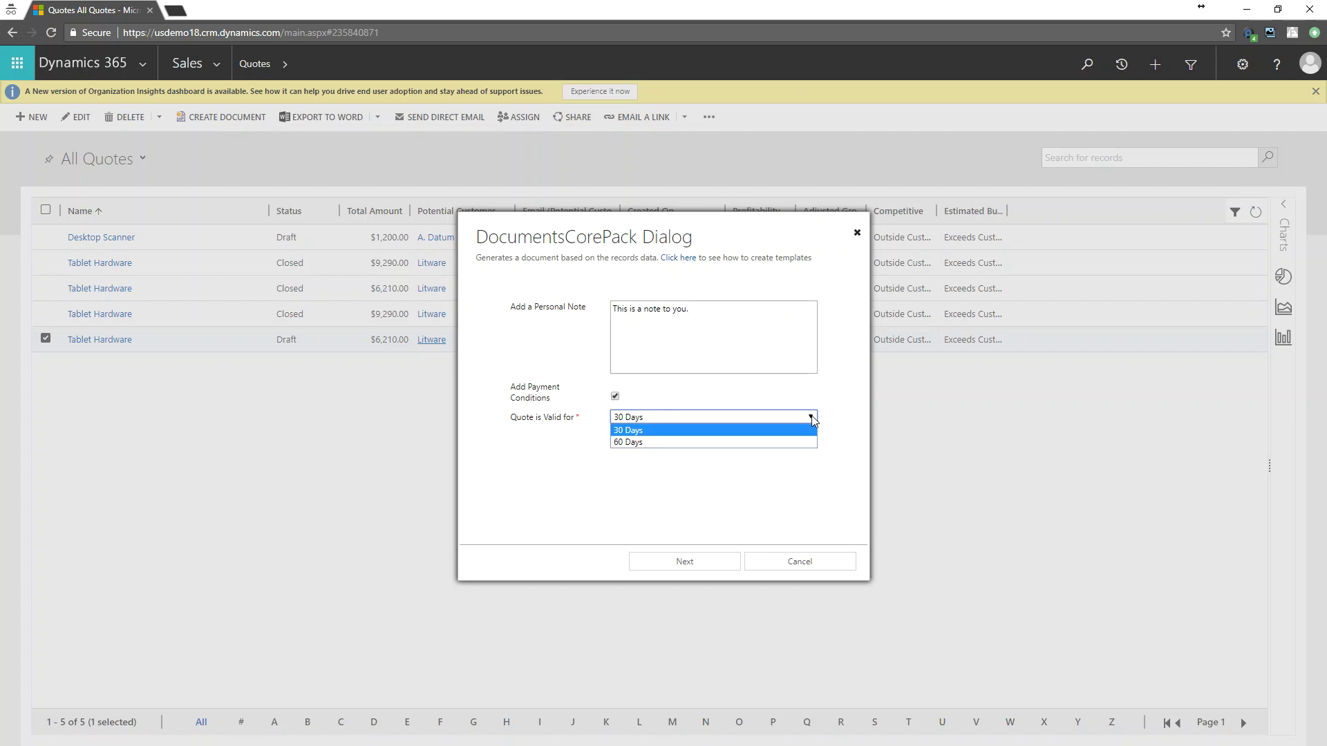
left_click(633, 443)
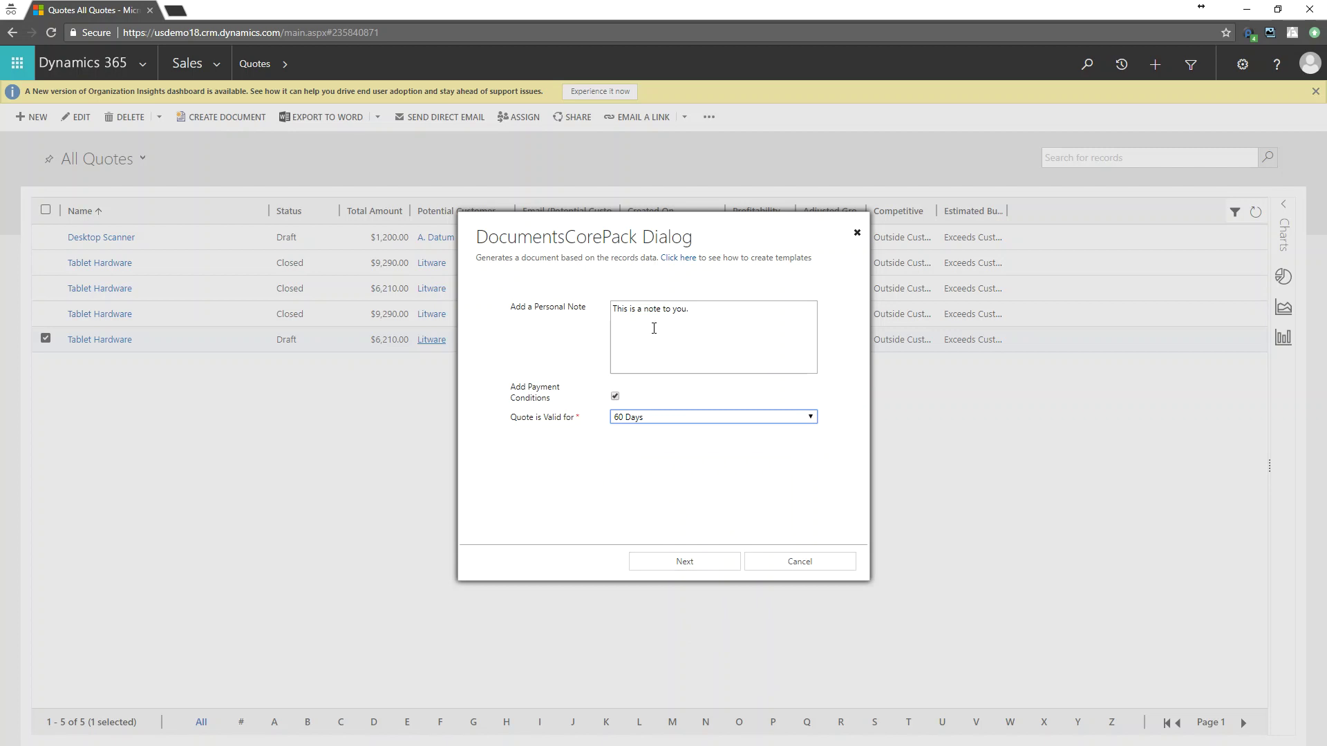
left_click(693, 563)
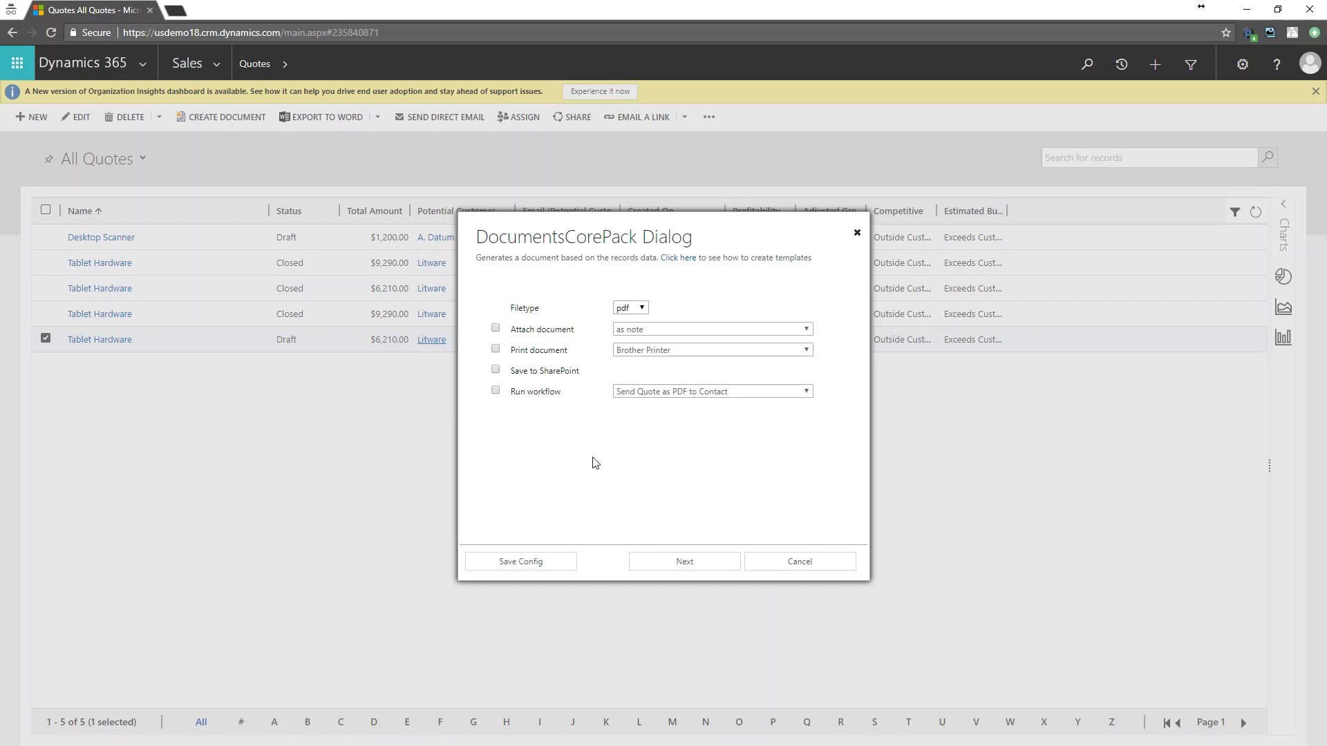
- Generate the quote PDF, preview it, then close the preview and the DocumentsCorePack dialog
left_click(699, 571)
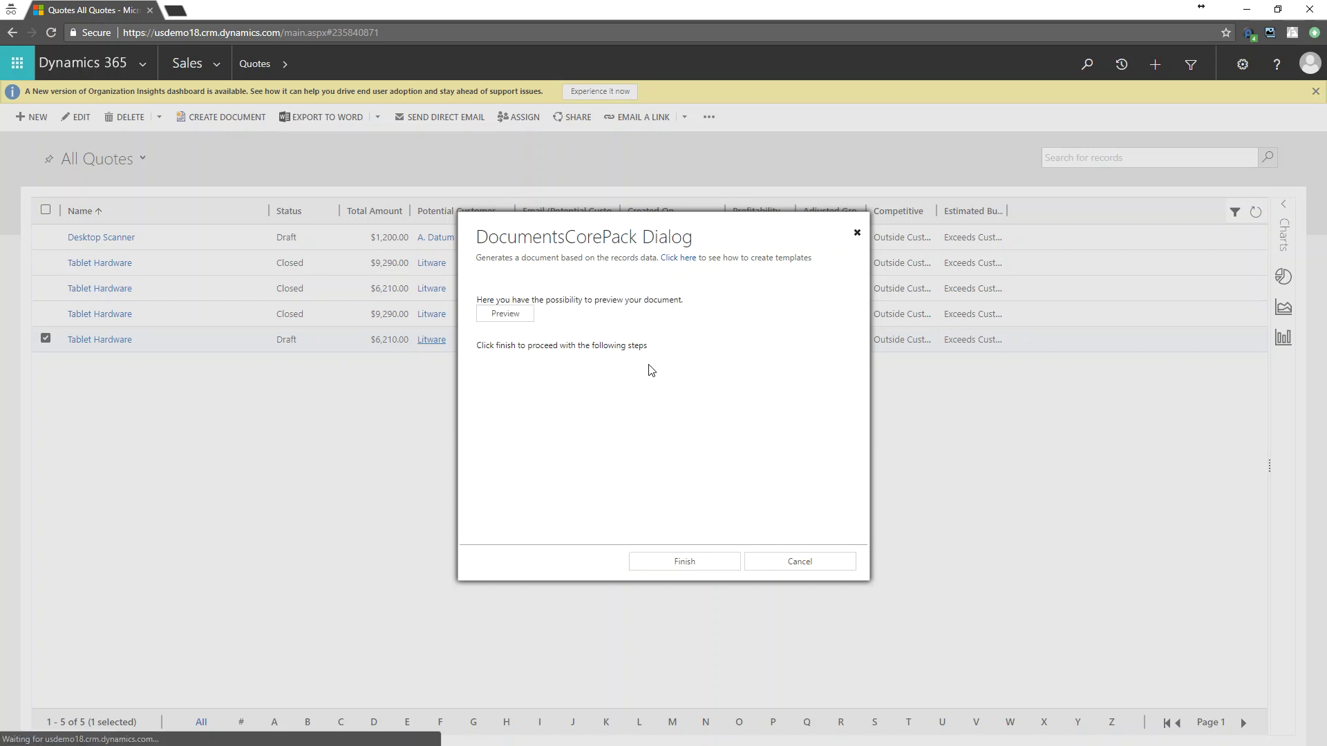
left_click(802, 361)
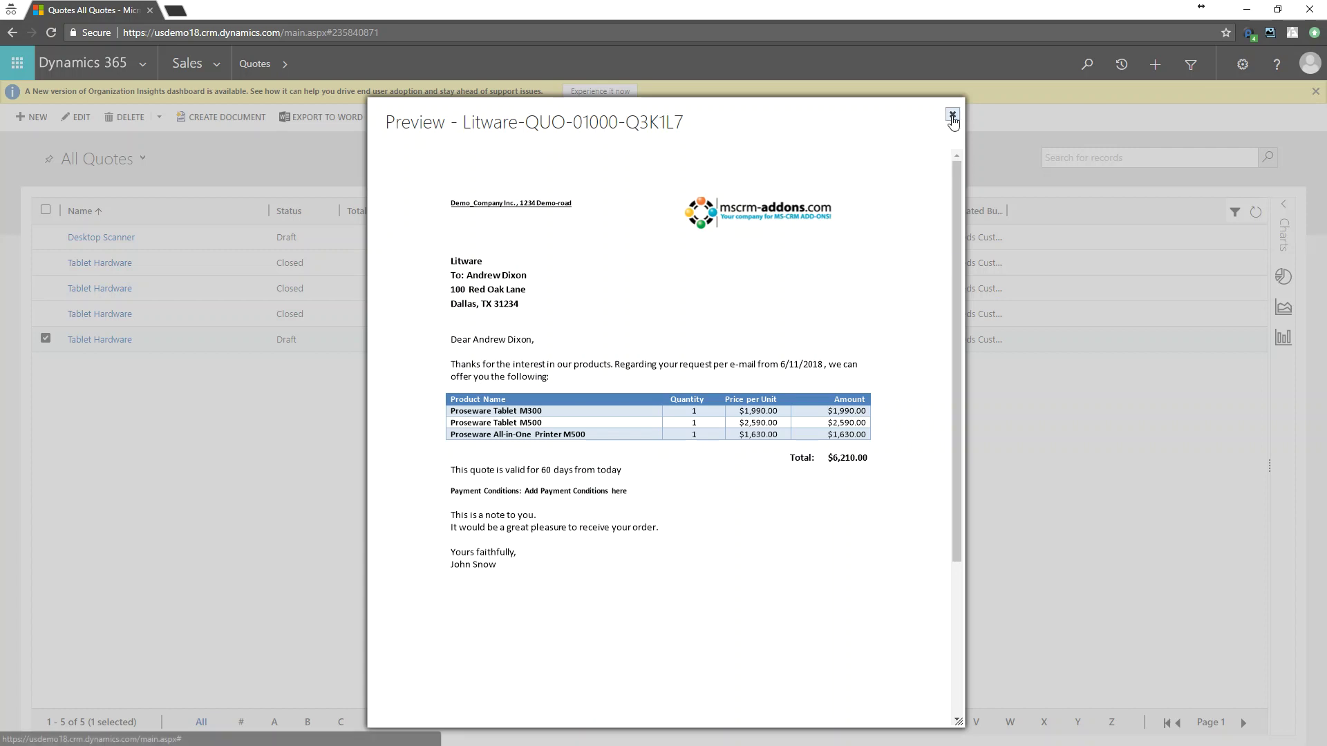
left_click(952, 116)
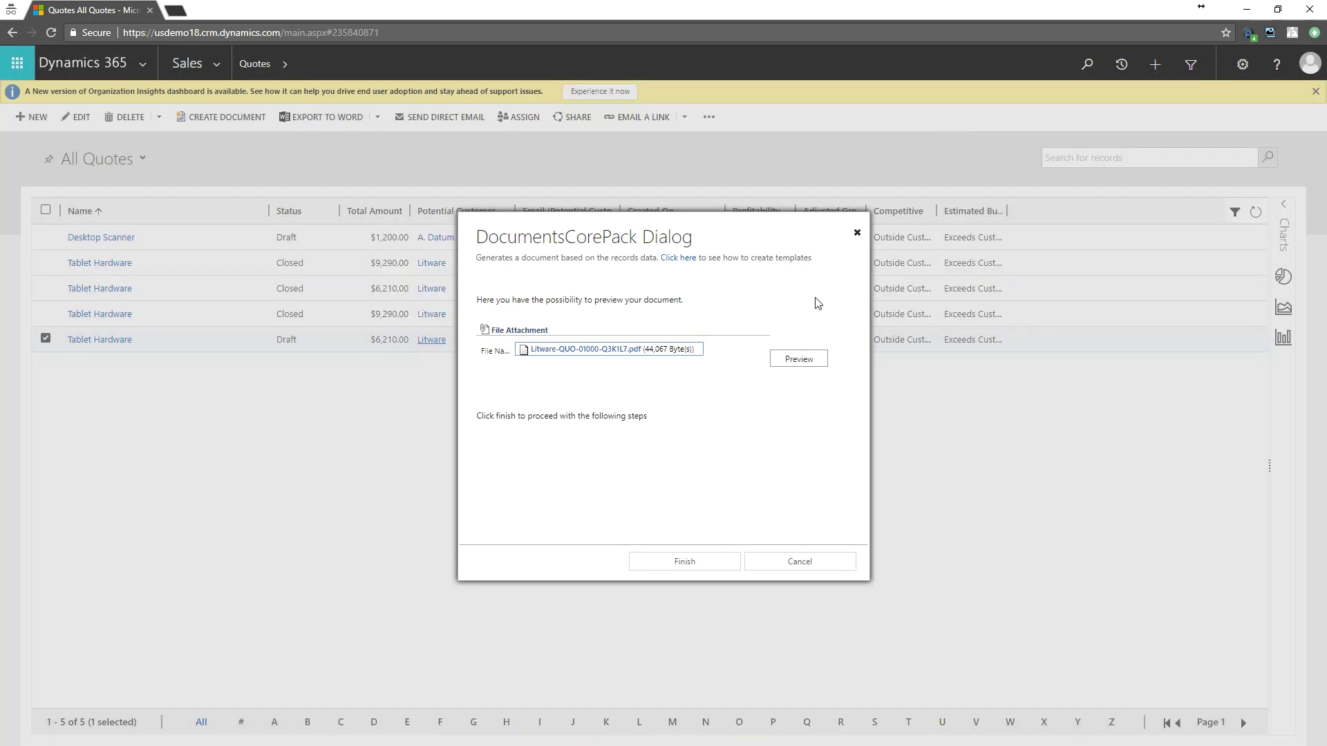
left_click(861, 232)
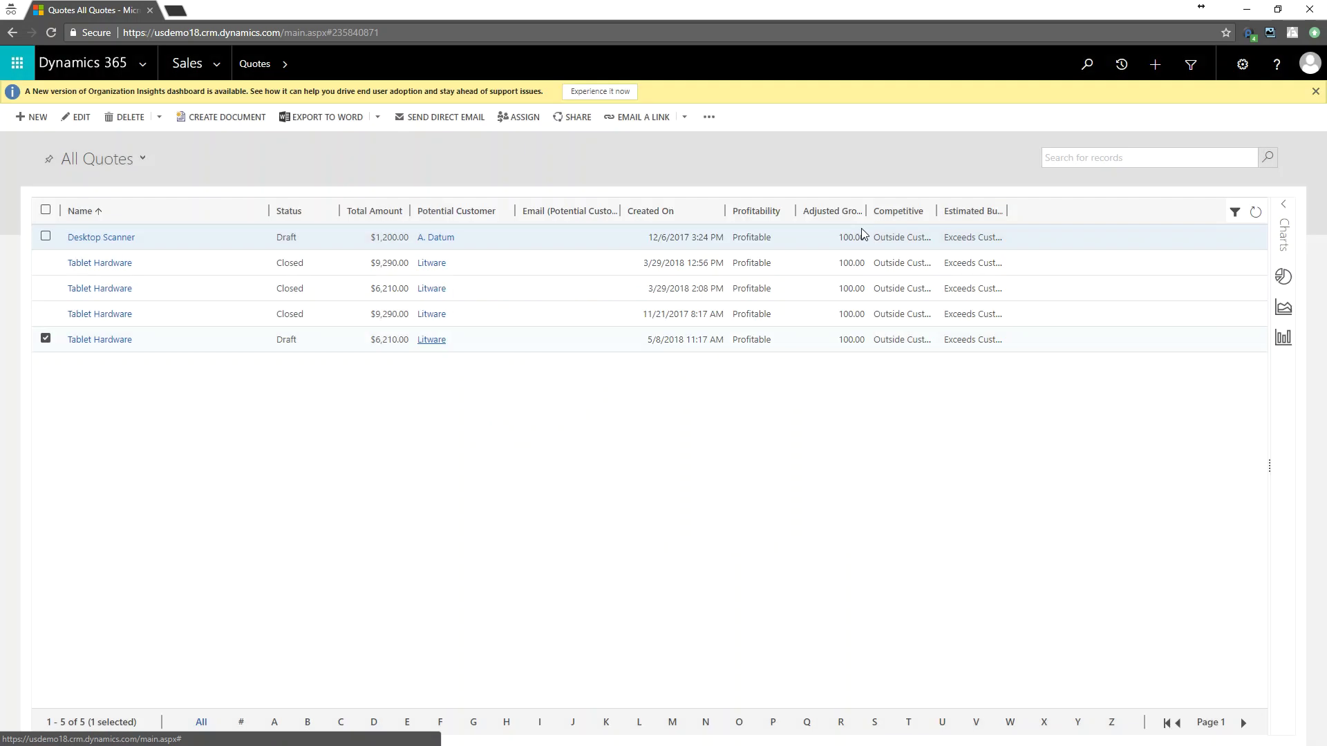
- Start a new document with step-by-step generation using Quote with User Prompts v2.docx
left_click(204, 119)
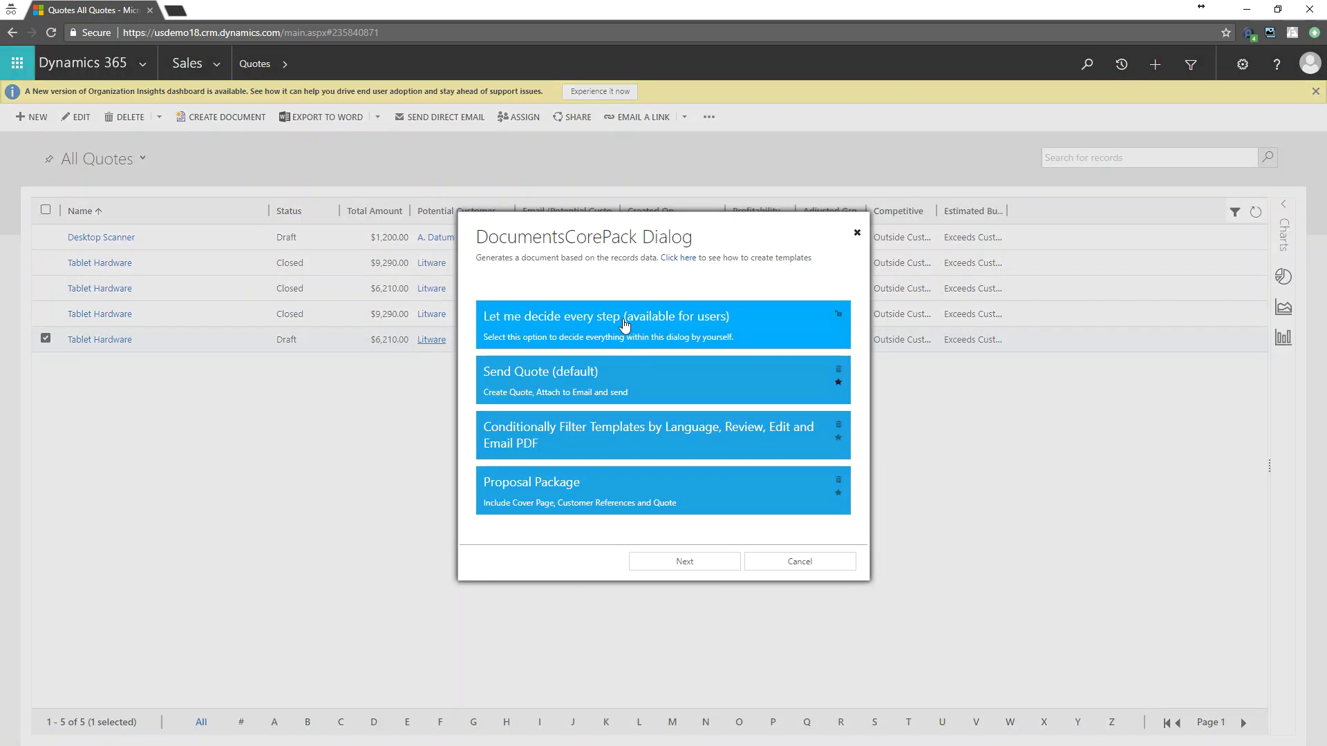
left_click(624, 325)
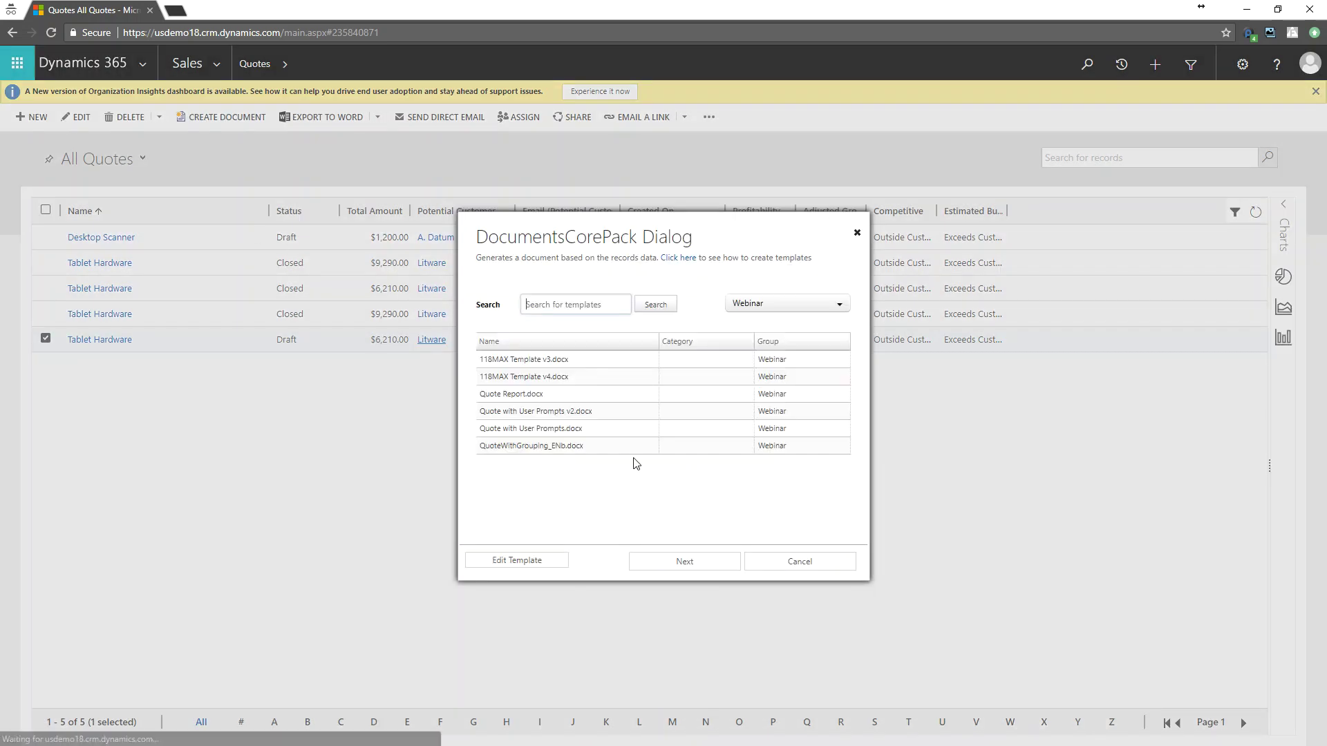
left_click(548, 413)
left_click(686, 561)
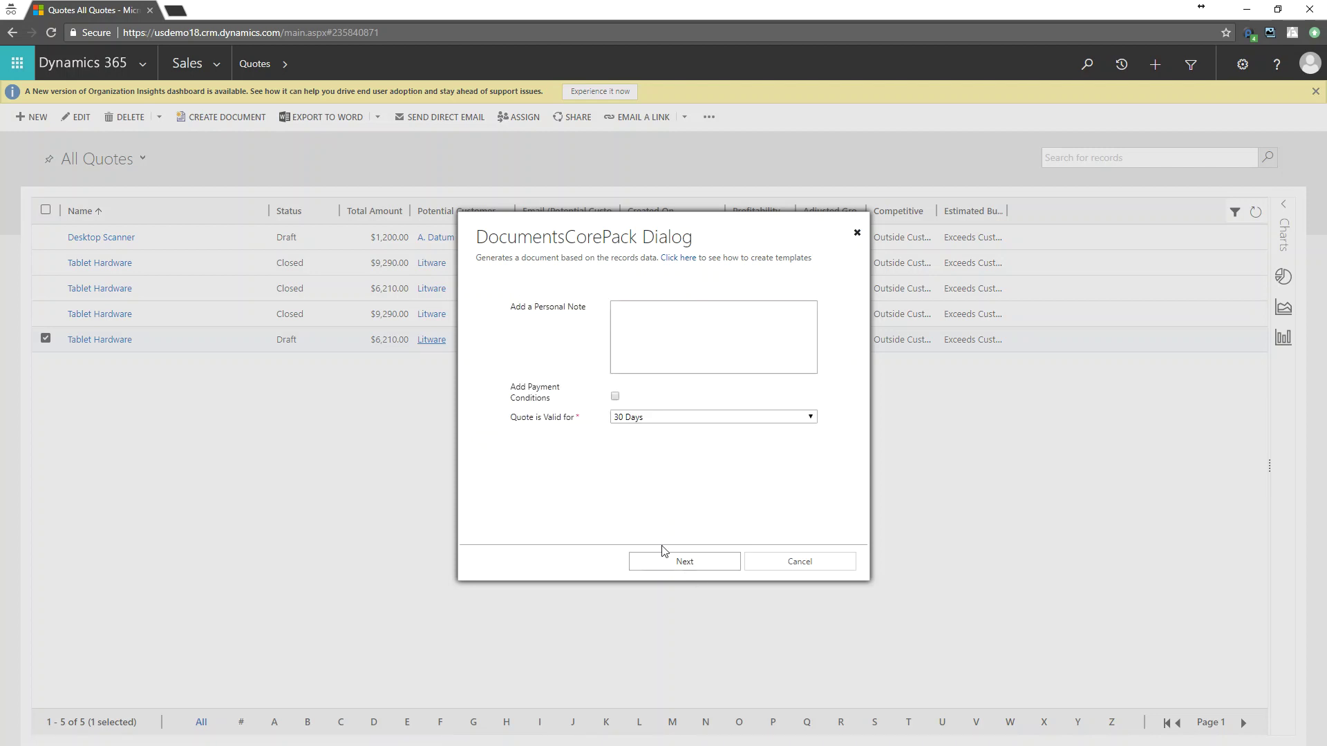
- Enter the note 'Another note. Here is some more info' and generate the PDF
left_click(637, 328)
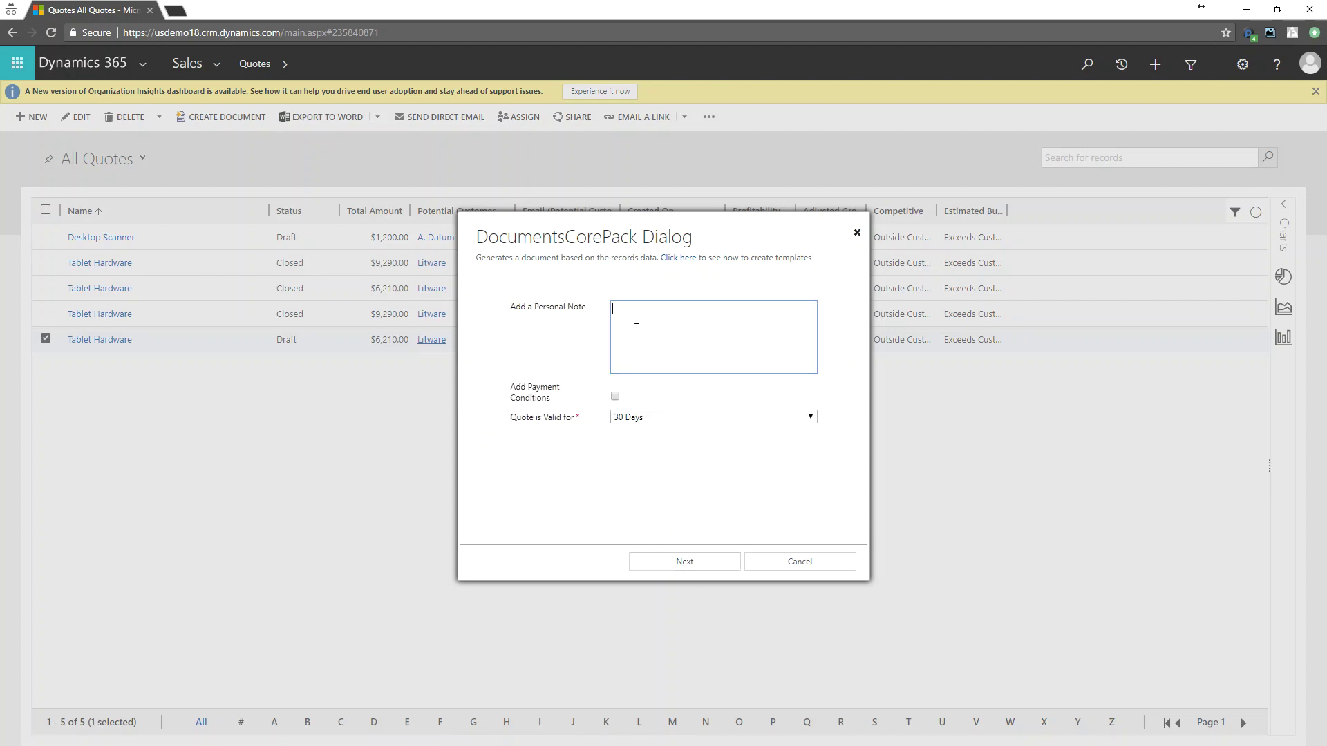
type("Another")
type(" note")
type(".  Here is so")
type("me more in")
type("fo.")
left_click(679, 563)
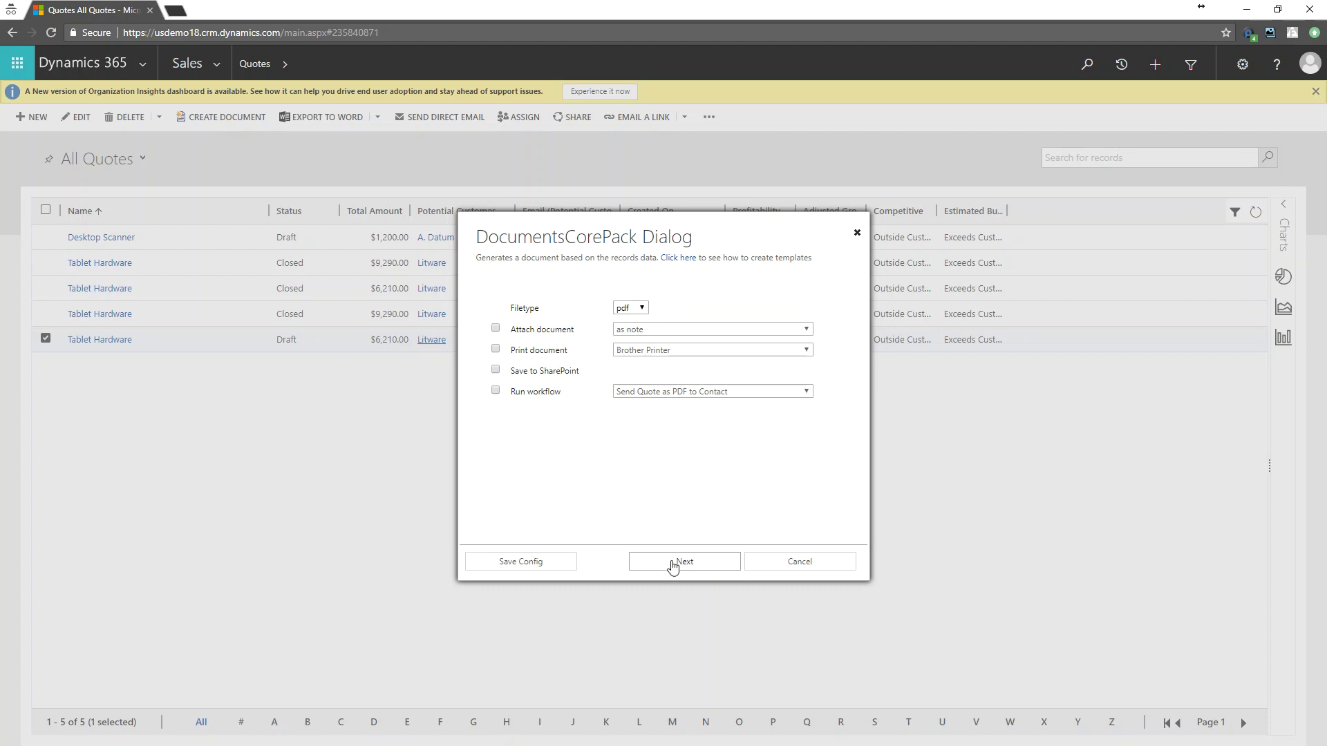
left_click(669, 561)
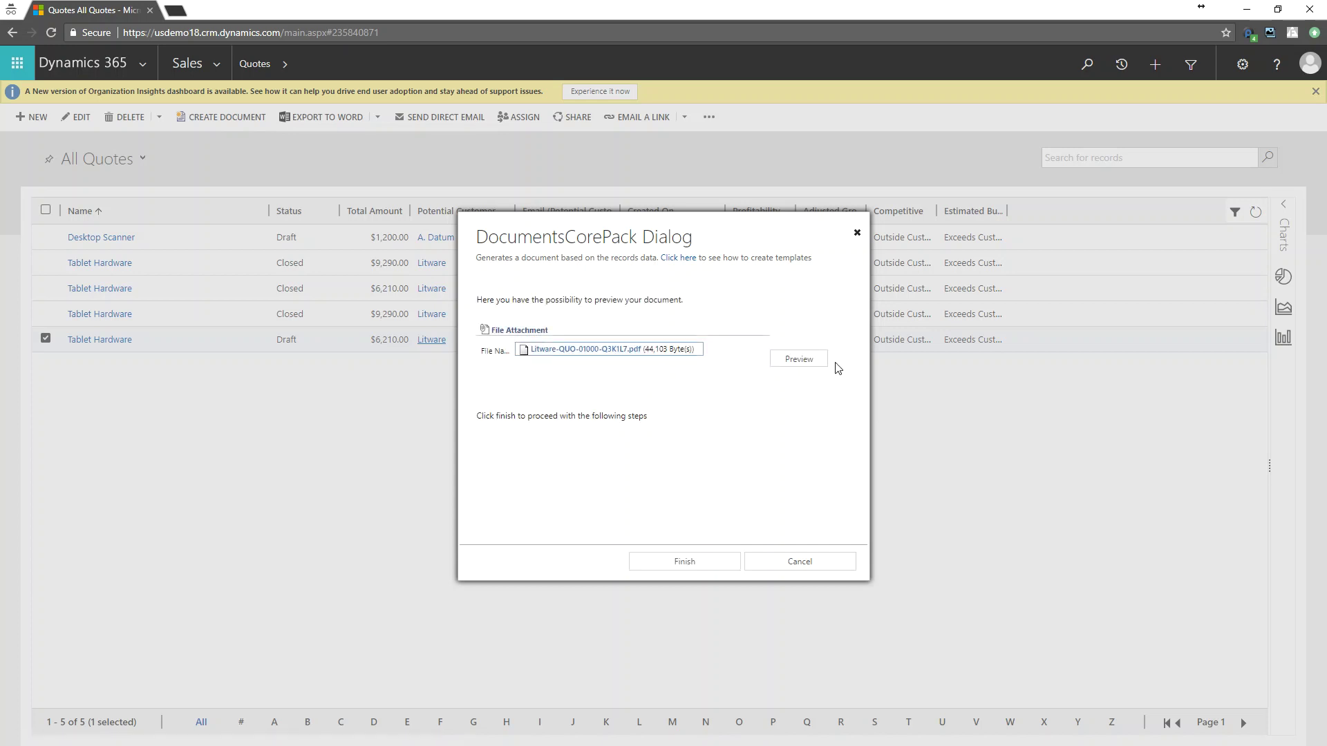
- Preview the second quote PDF, scroll through its contents, then close the preview
left_click(799, 360)
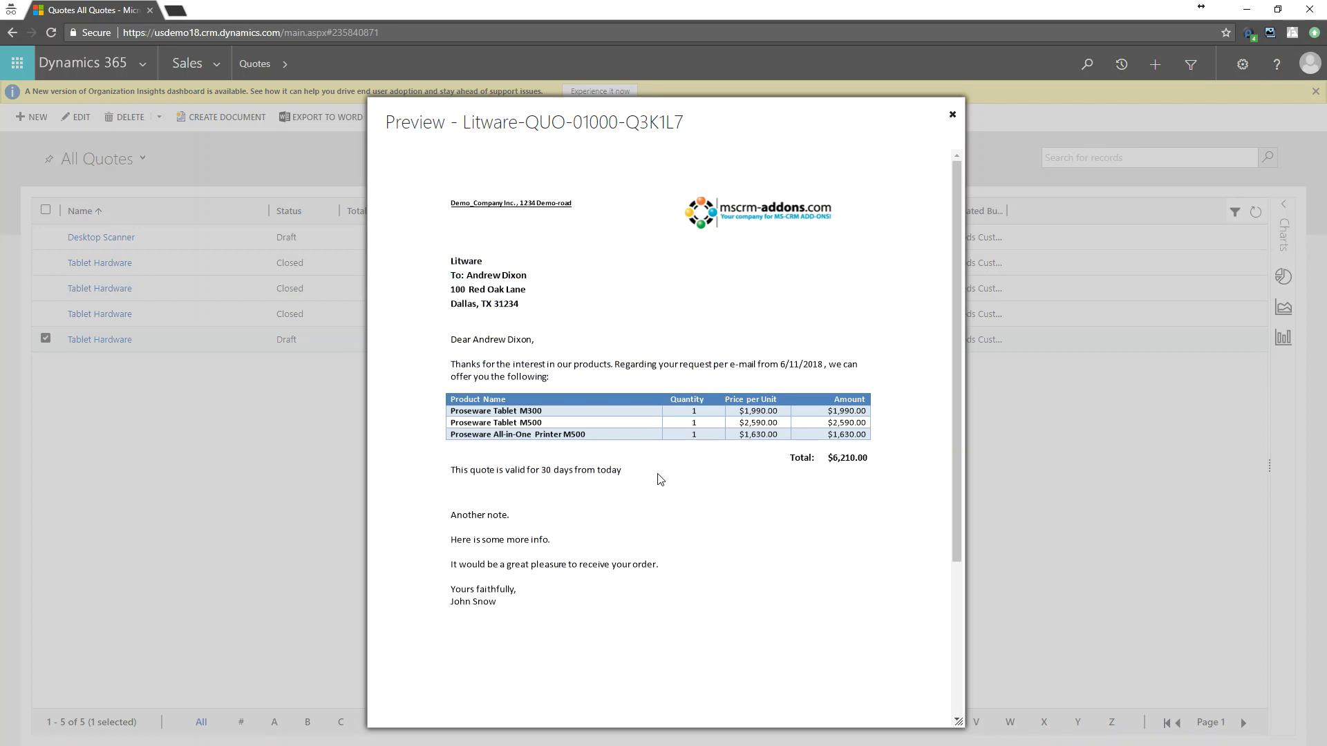
scroll(664, 477, "down", 1)
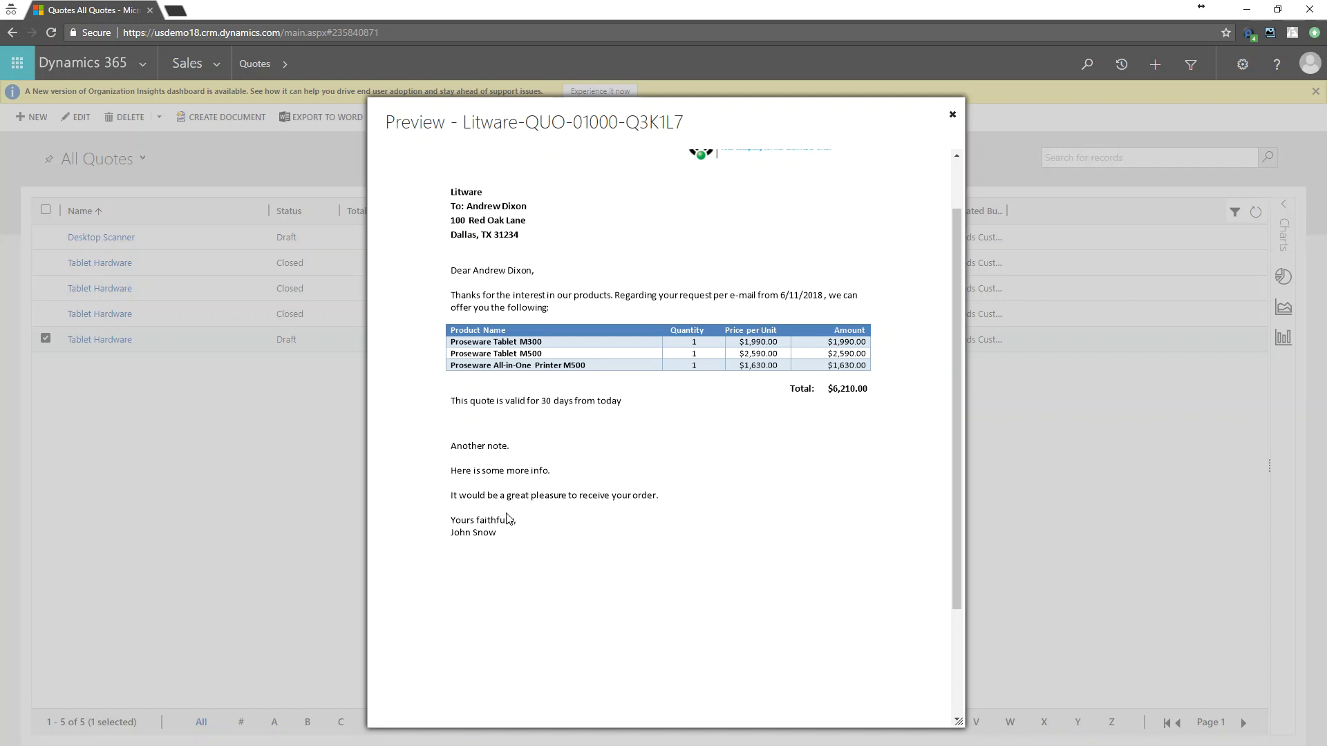
scroll(674, 484, "up", 2)
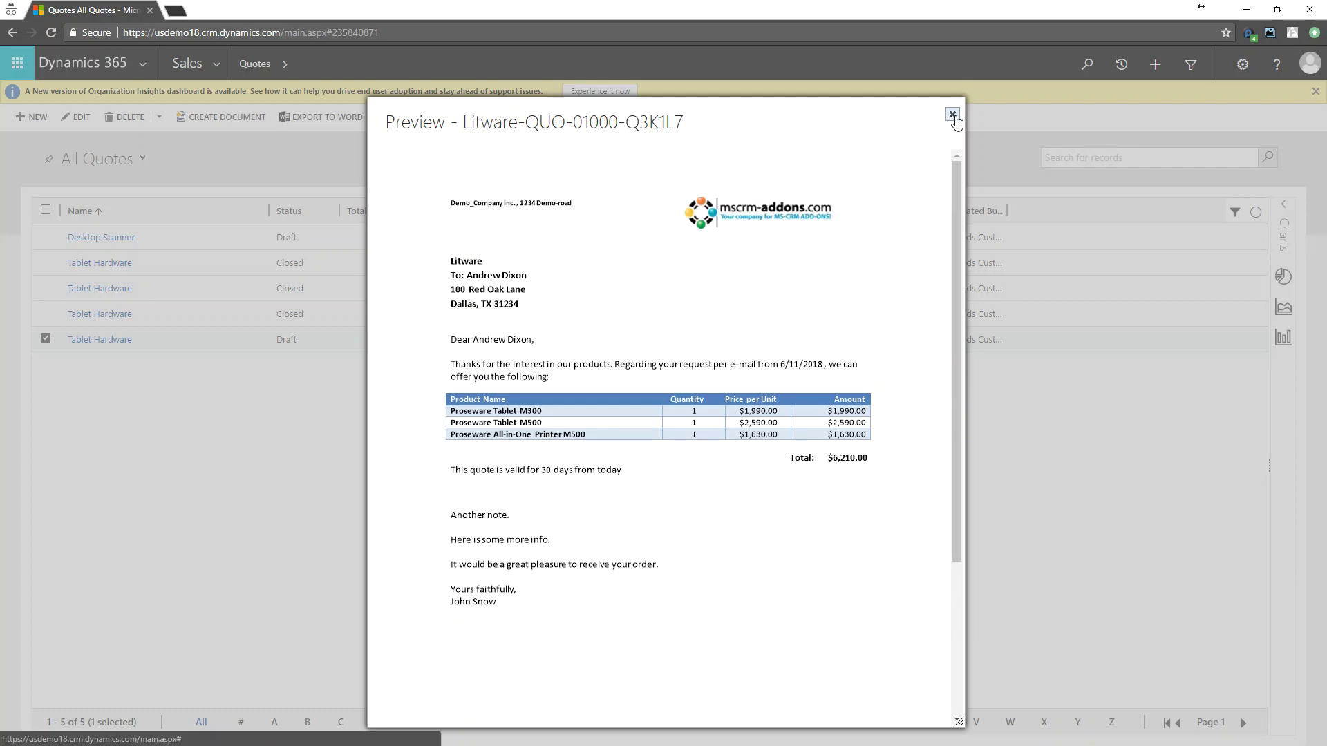
left_click(952, 114)
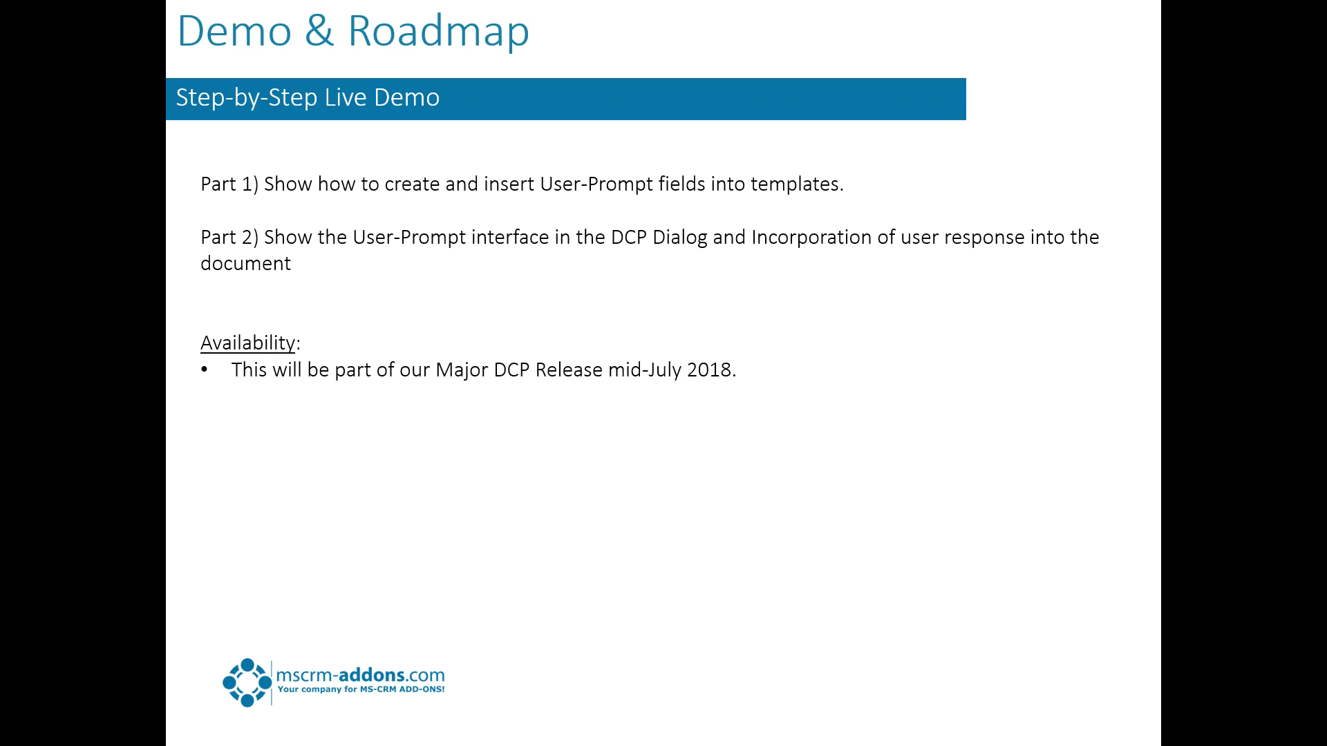
- Reveal the Demo & Roadmap slide's closing image, then advance to the 'Thank you!' Support & Contact slide
key("Right")
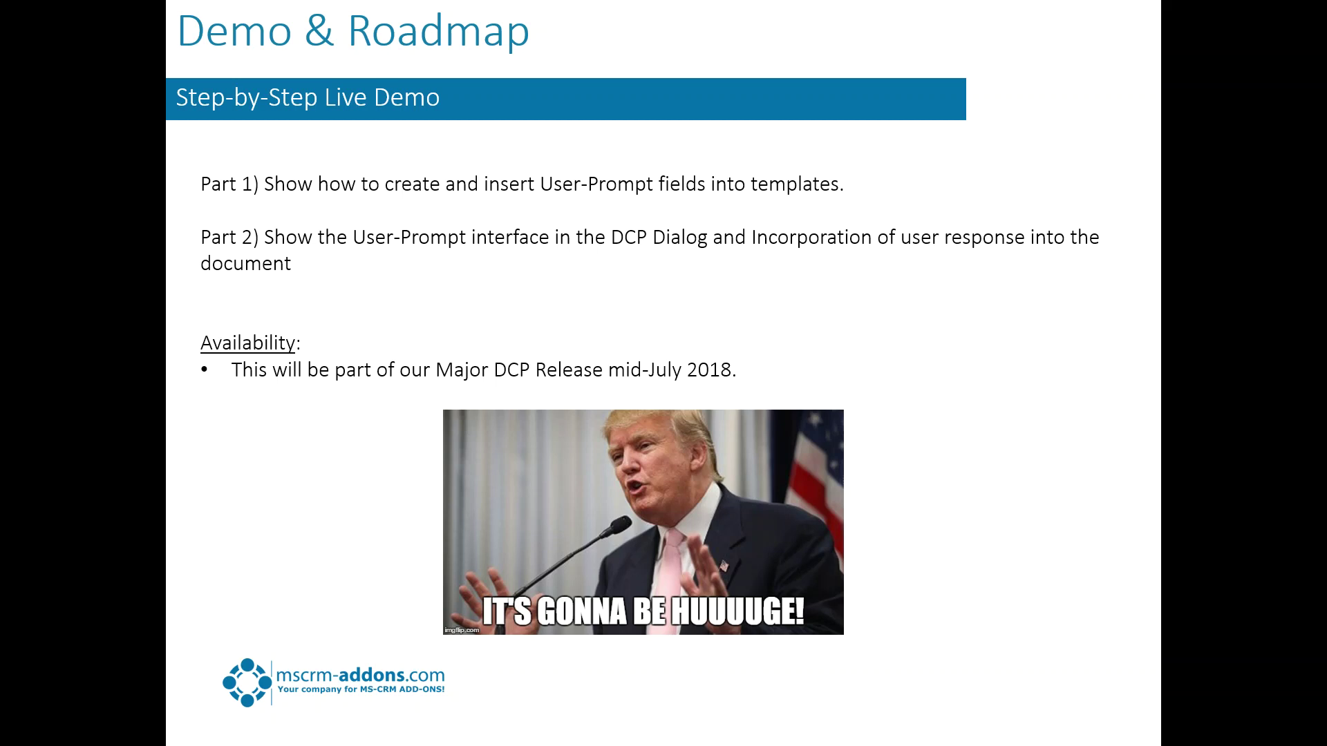
key("Right")
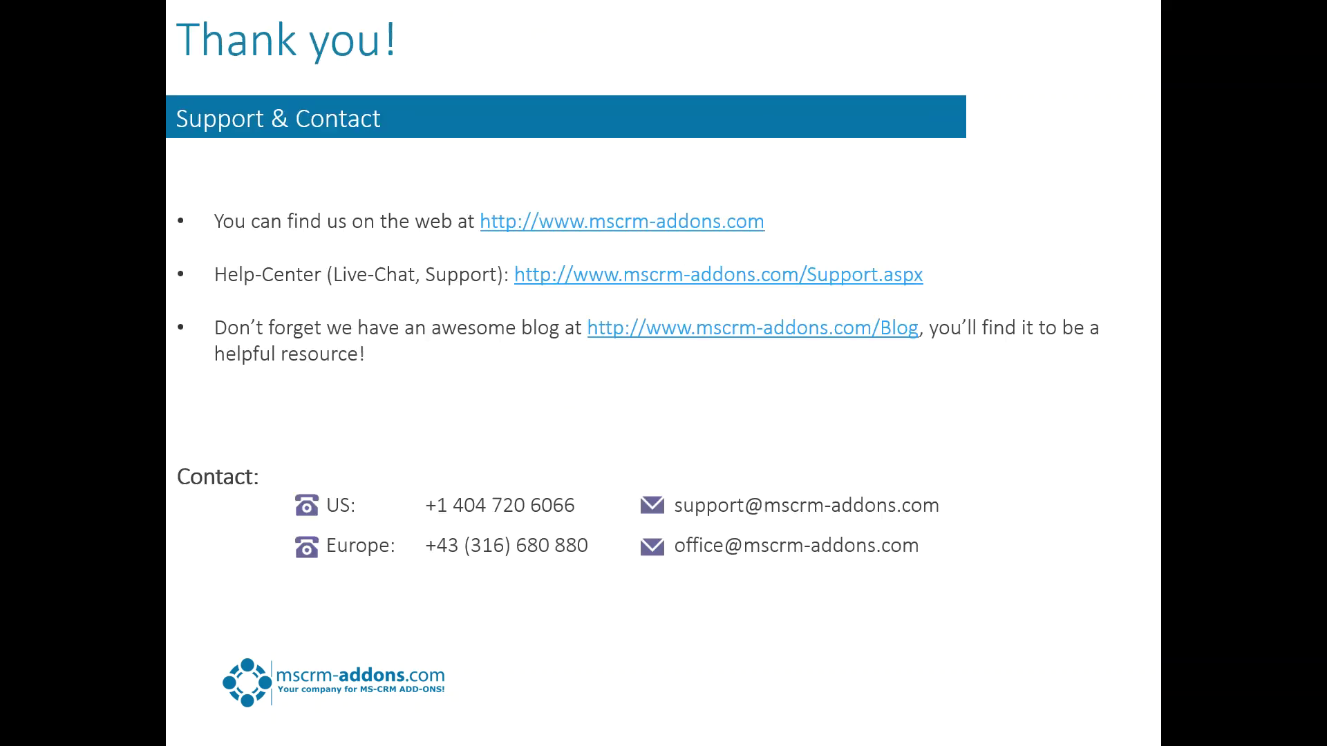